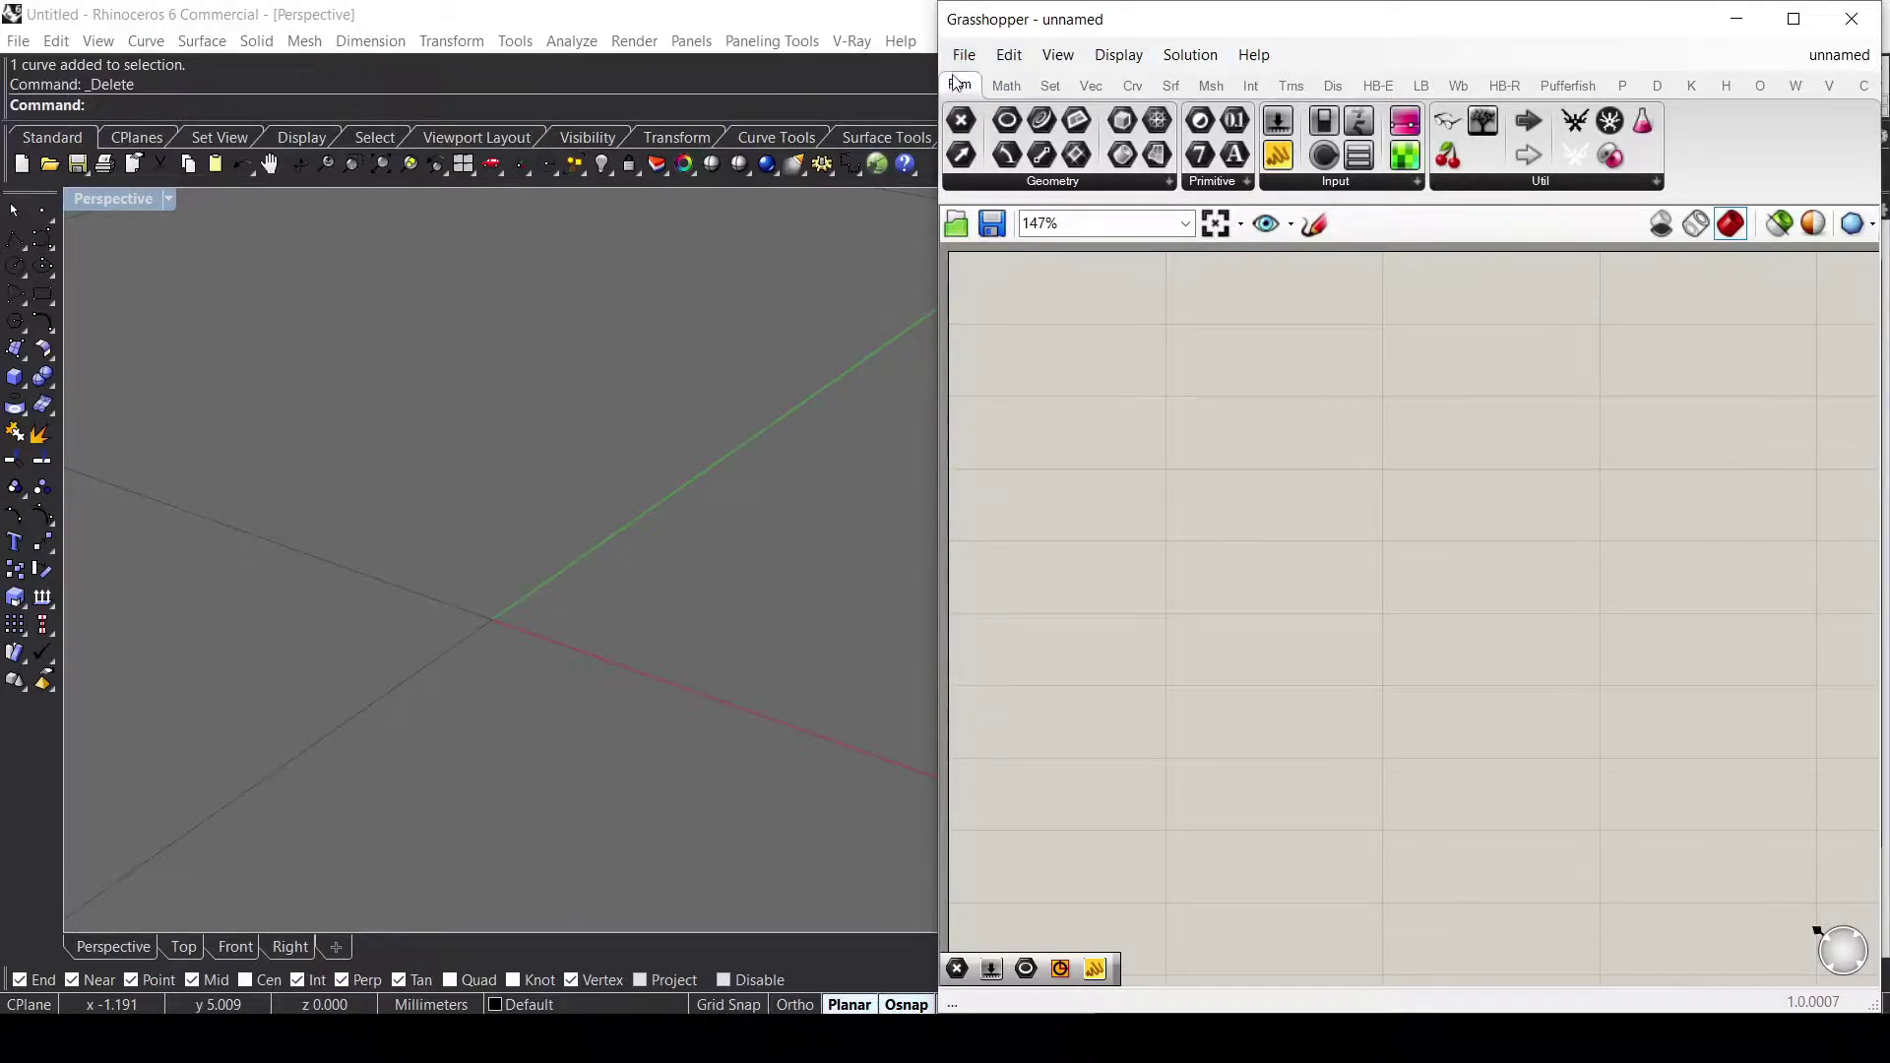
# Add two Point parameters to the empty canvas, the second through a search for "point", and delete both.
pyautogui.click(1006, 87)
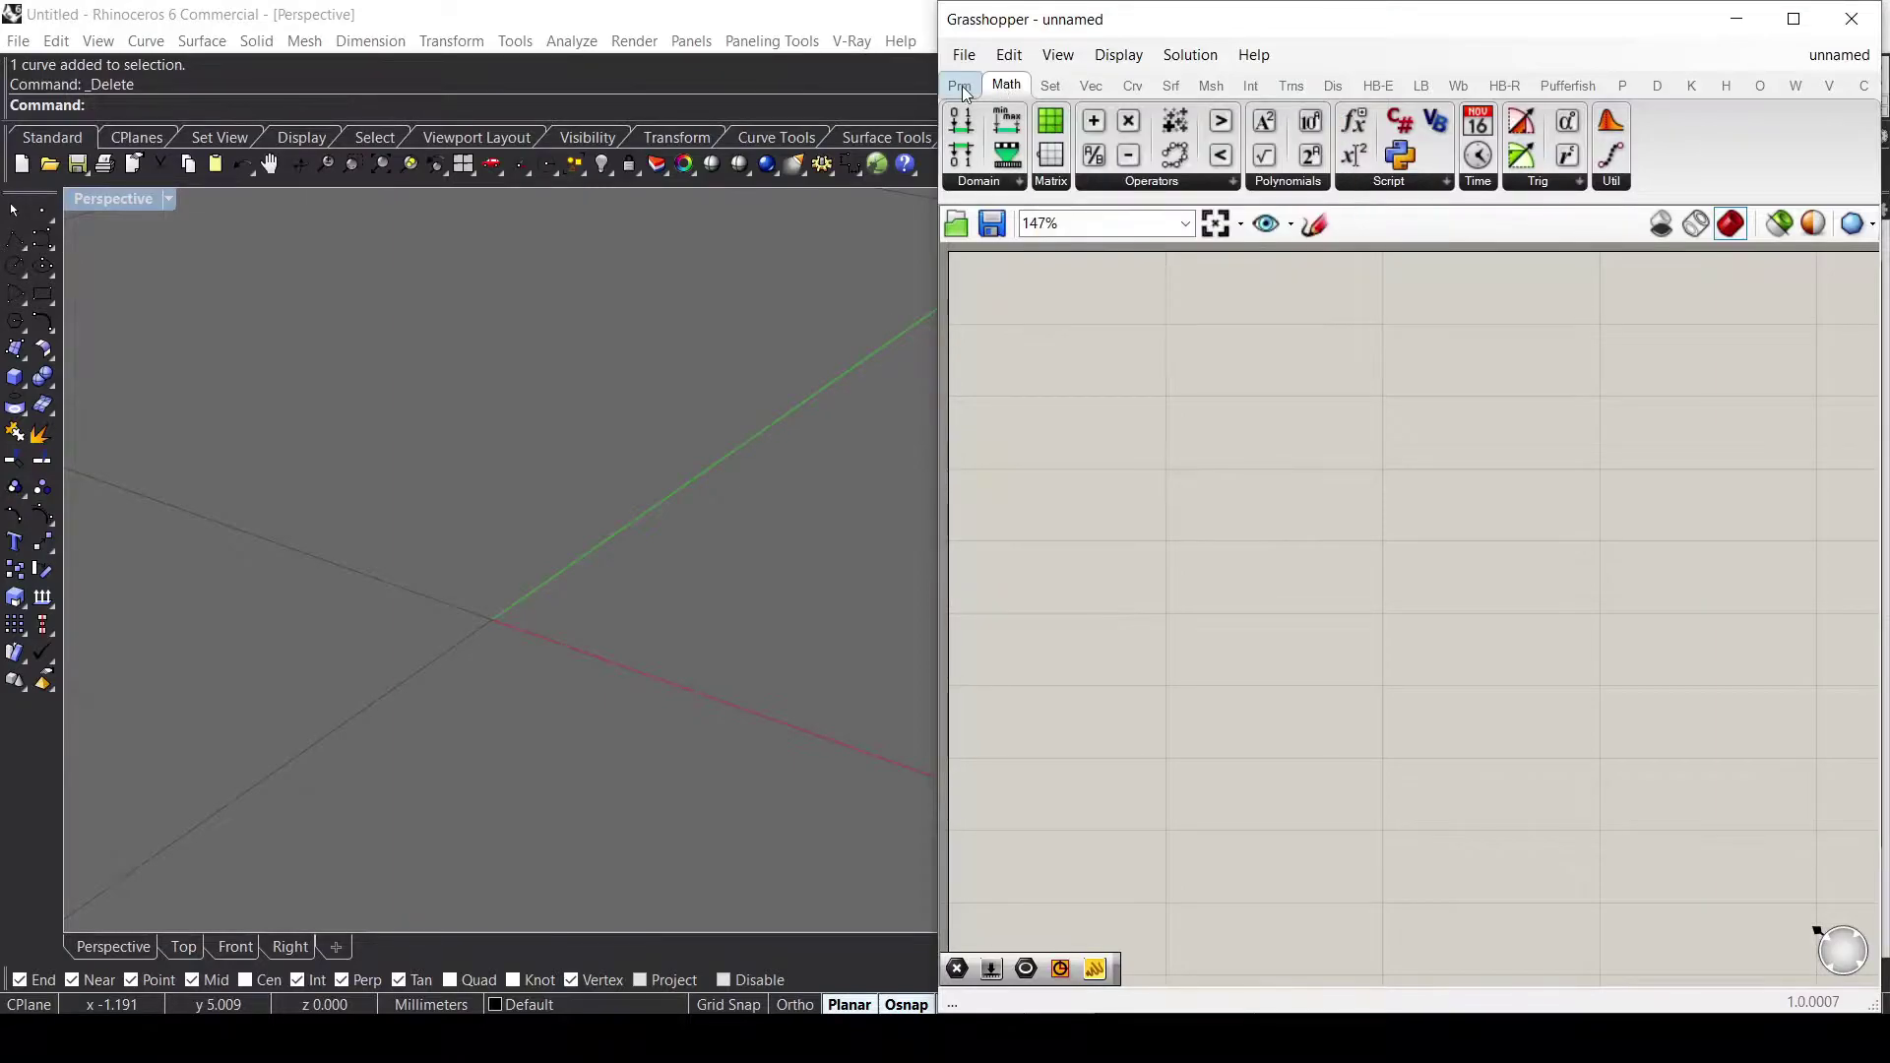
pyautogui.click(961, 85)
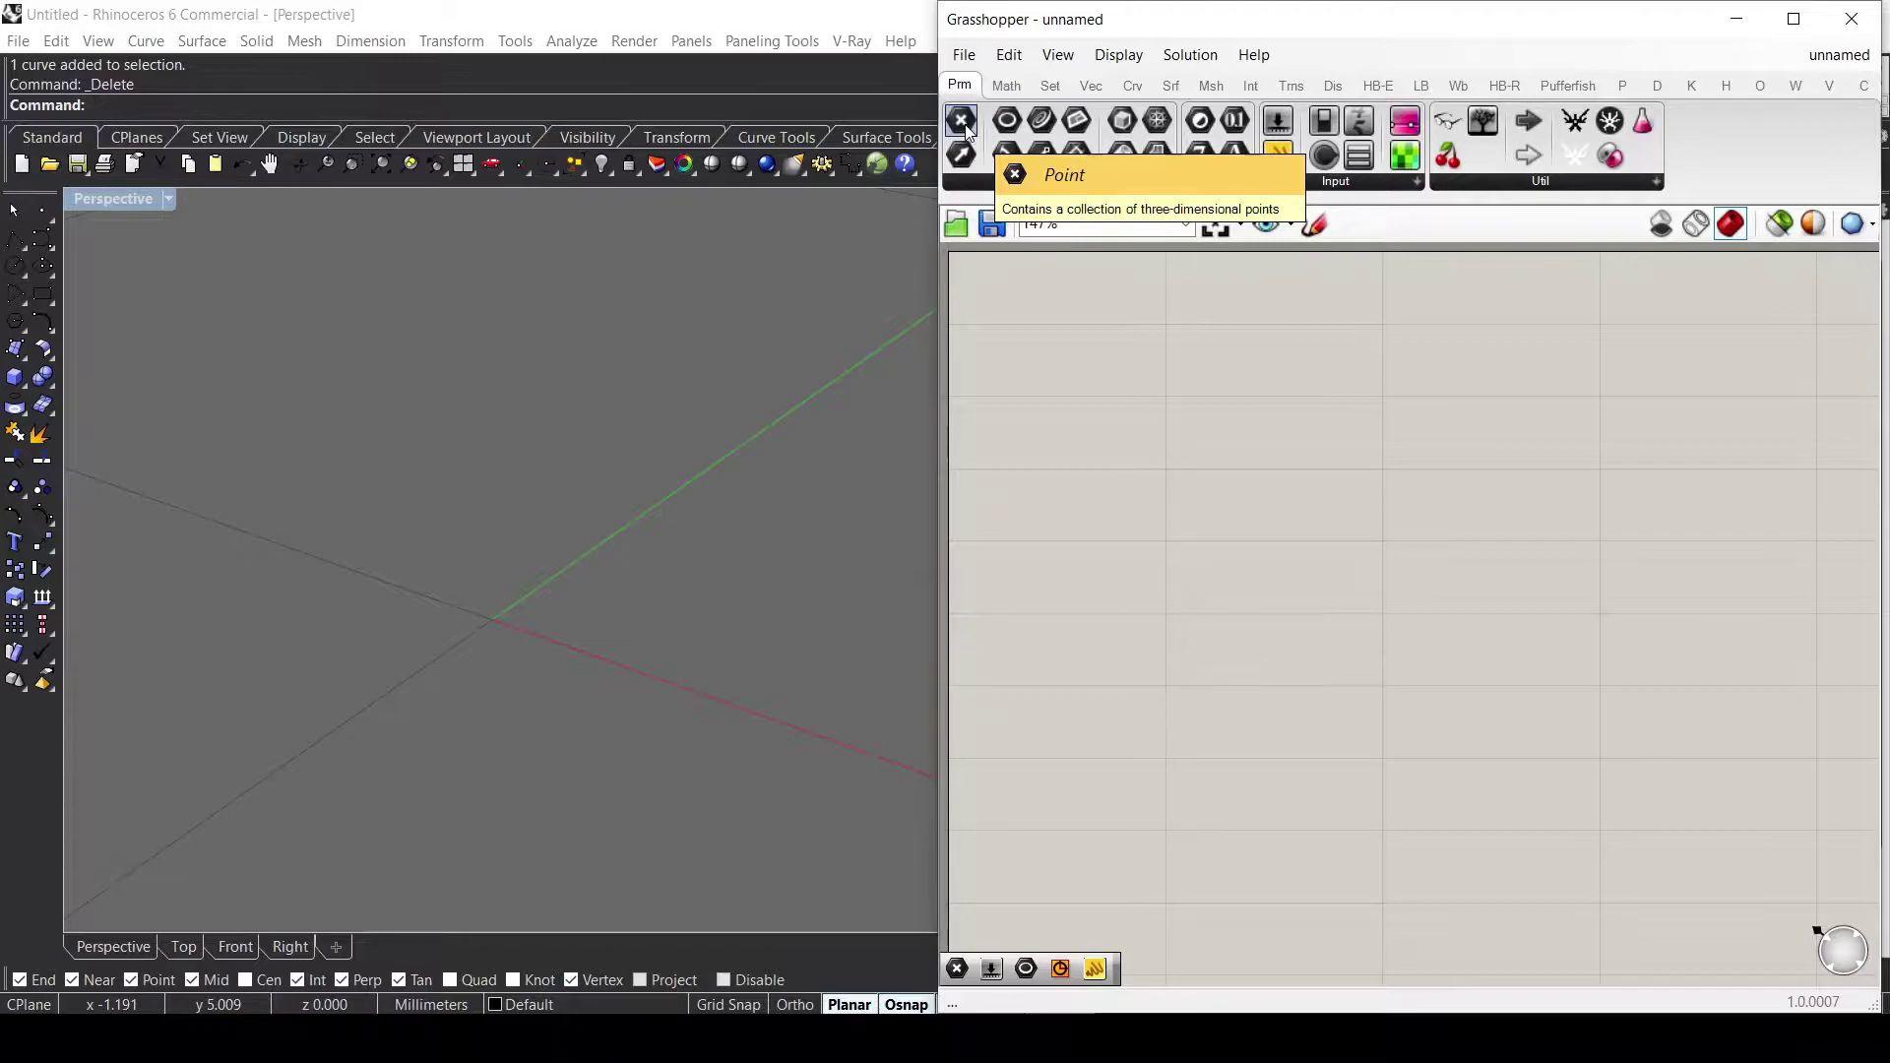
pyautogui.moveTo(968, 129); pyautogui.dragTo(1179, 430)
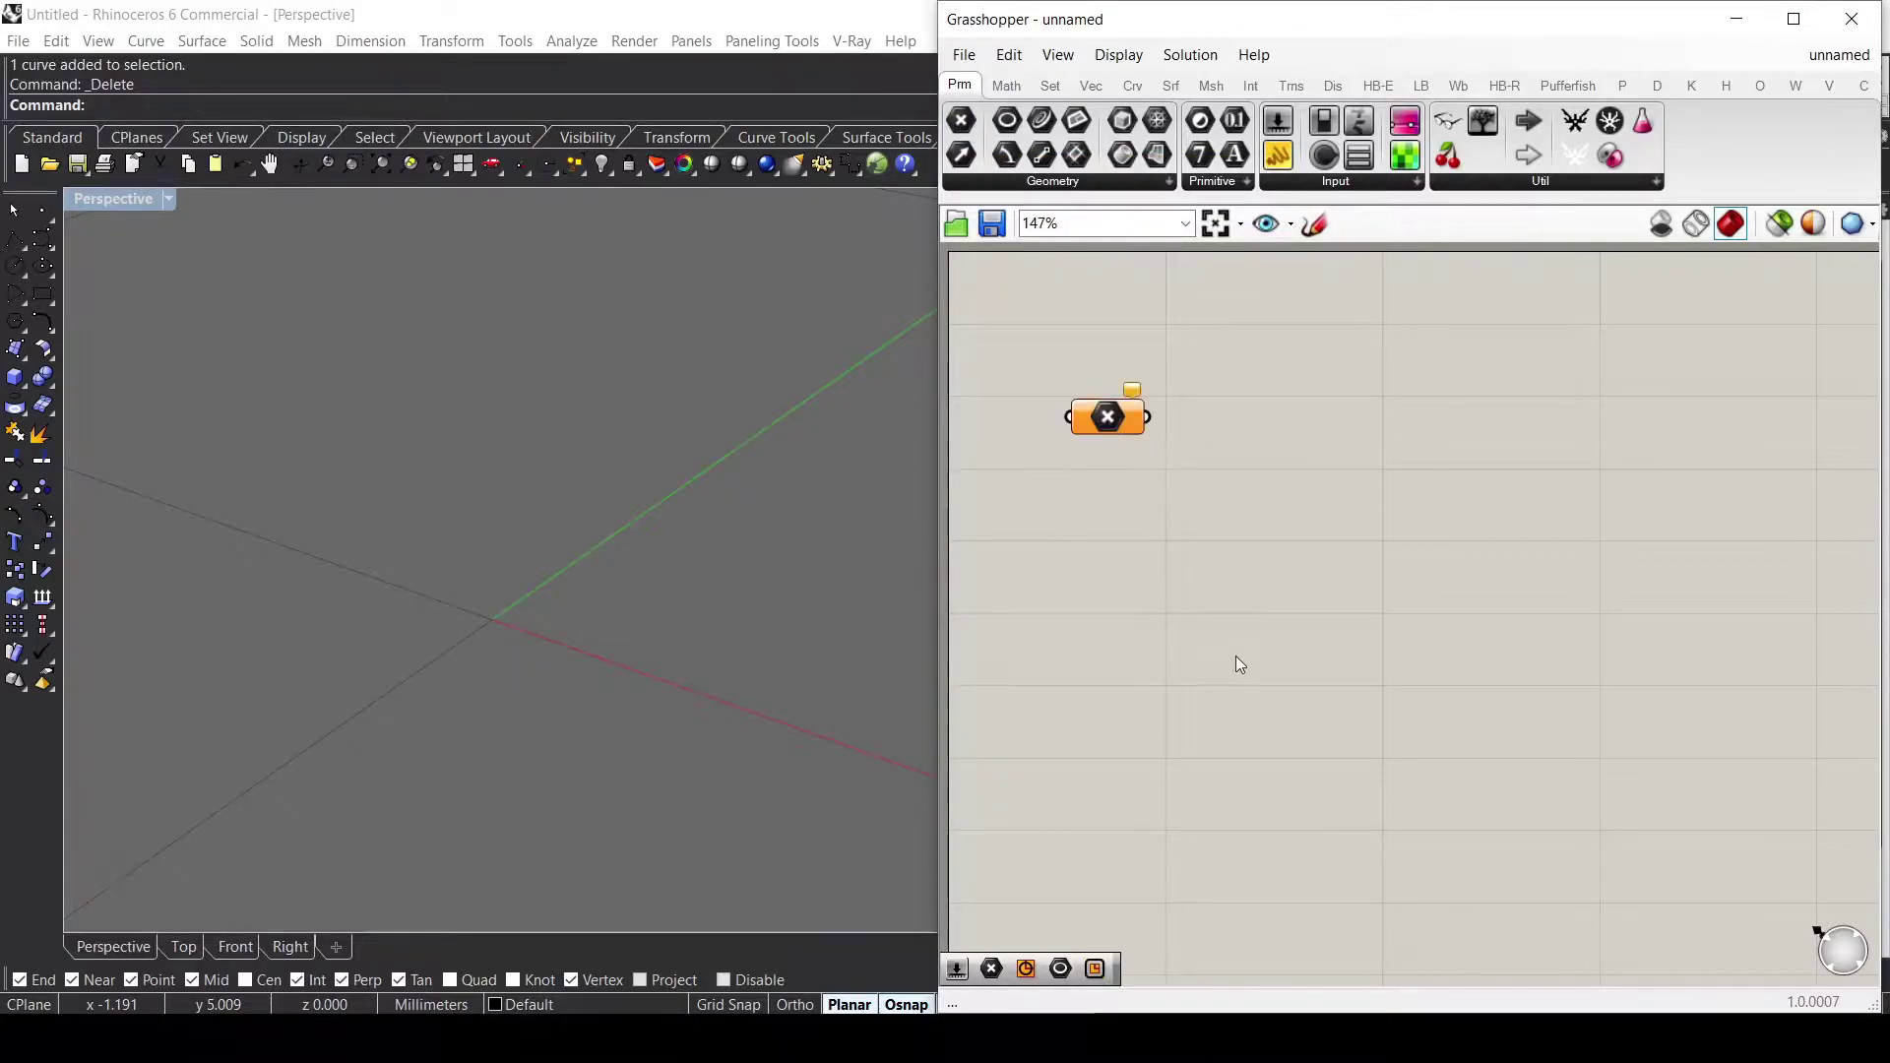
pyautogui.doubleClick(1184, 609)
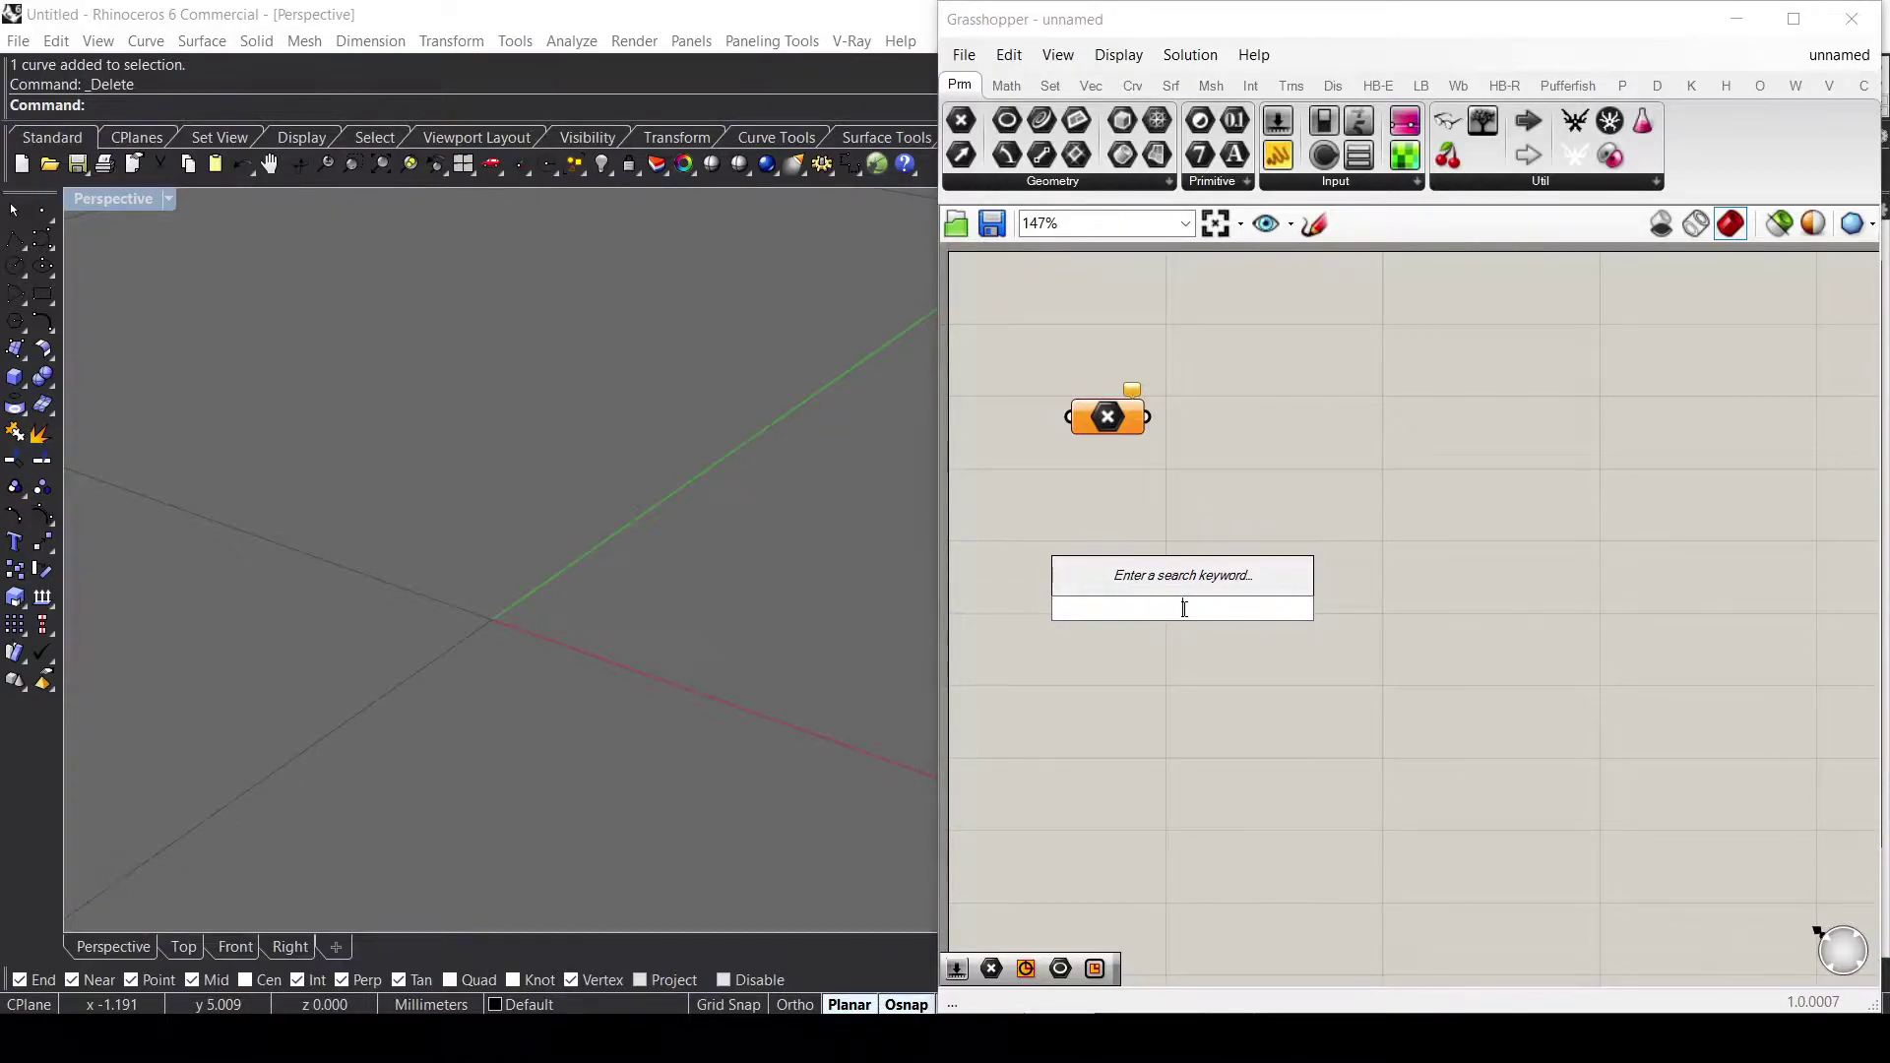
pyautogui.write('point')
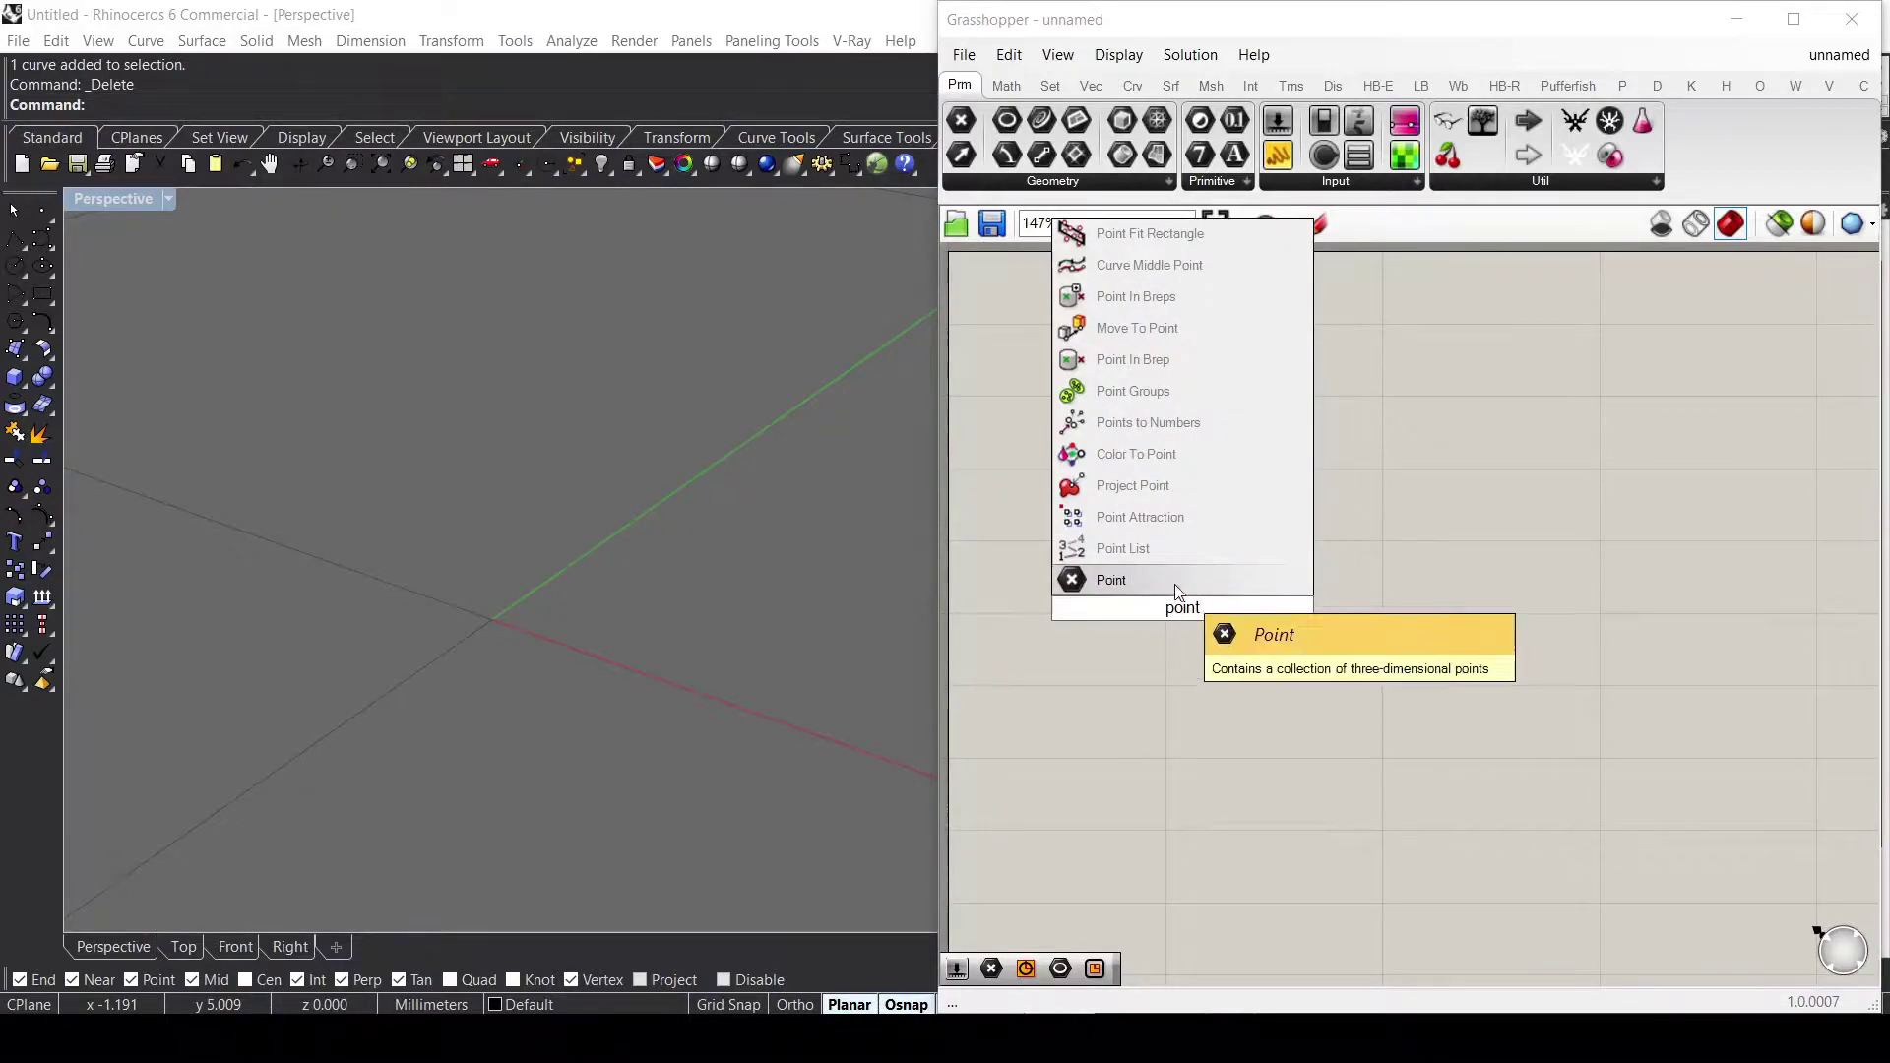
pyautogui.press('Return')
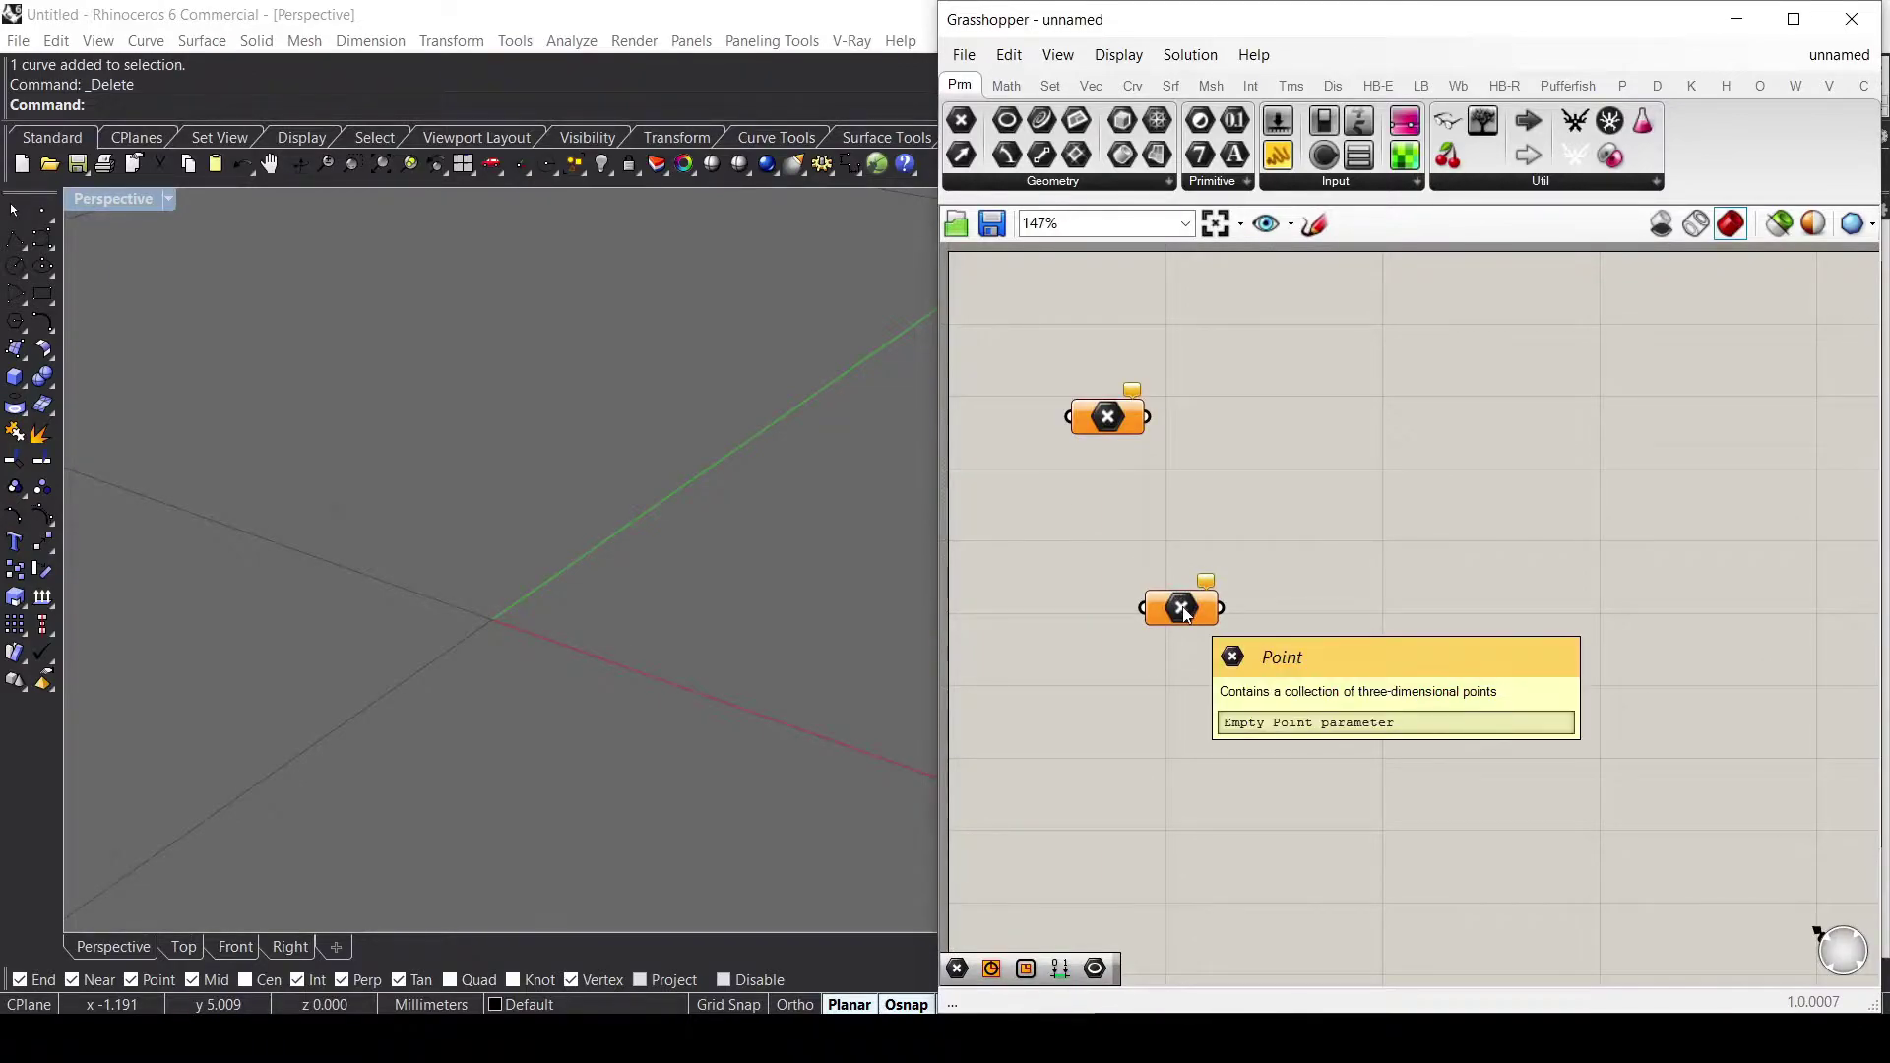
pyautogui.moveTo(1339, 665); pyautogui.dragTo(1032, 346)
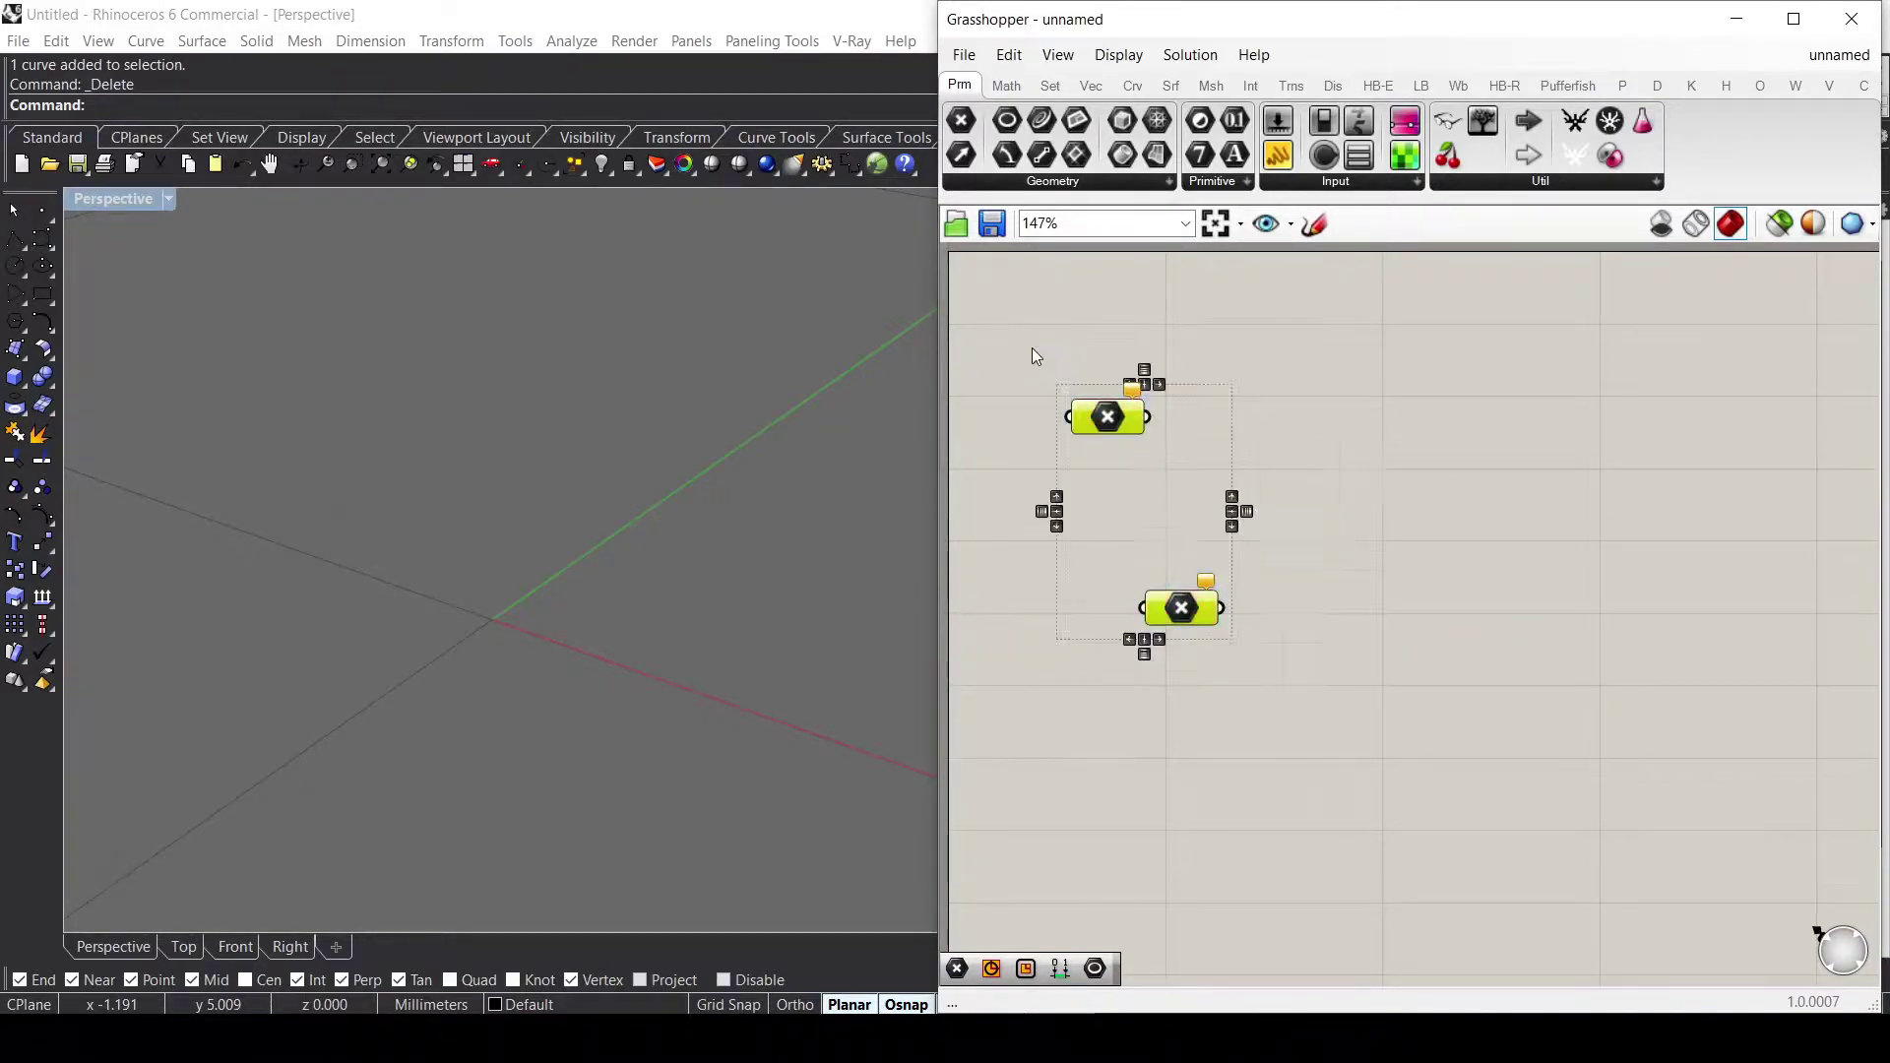
pyautogui.press('Delete')
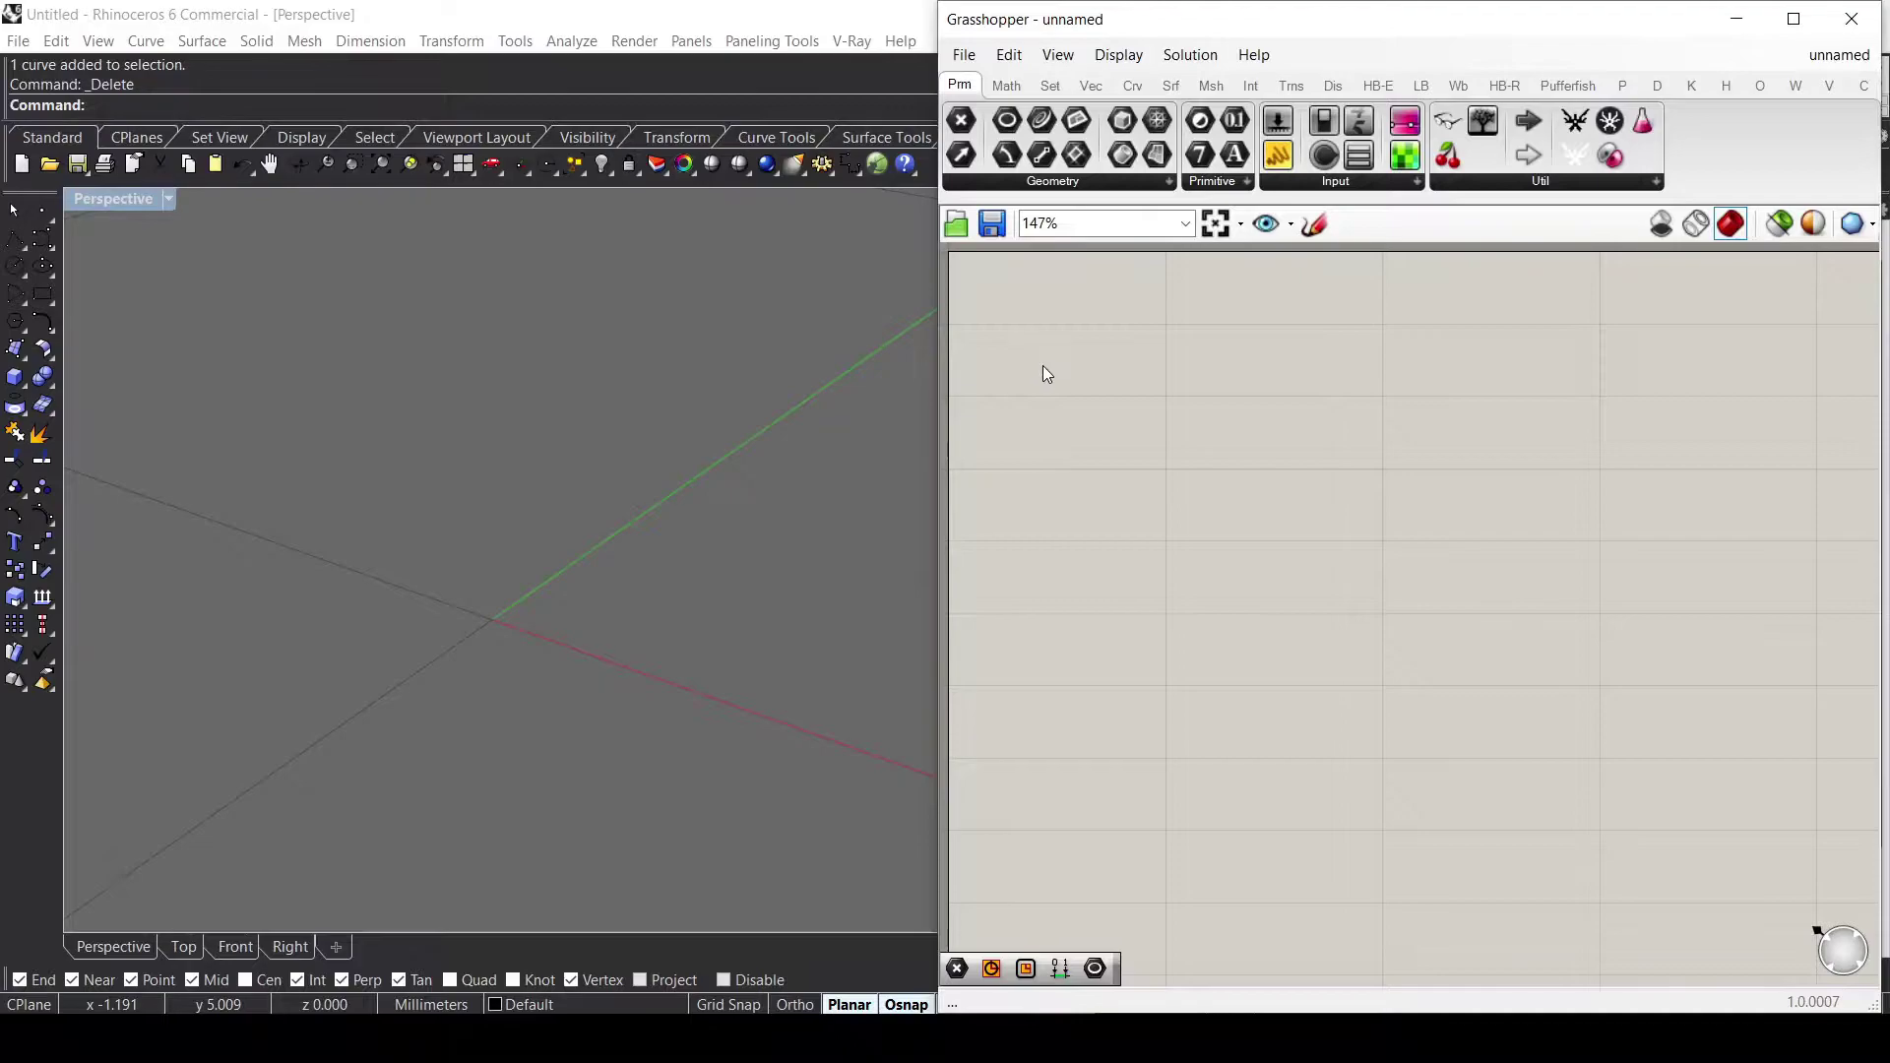
# Search for "circle", add the Circle component with Plane and Radius inputs, and try to select its preview in the Rhino viewport.
pyautogui.doubleClick(1174, 445)
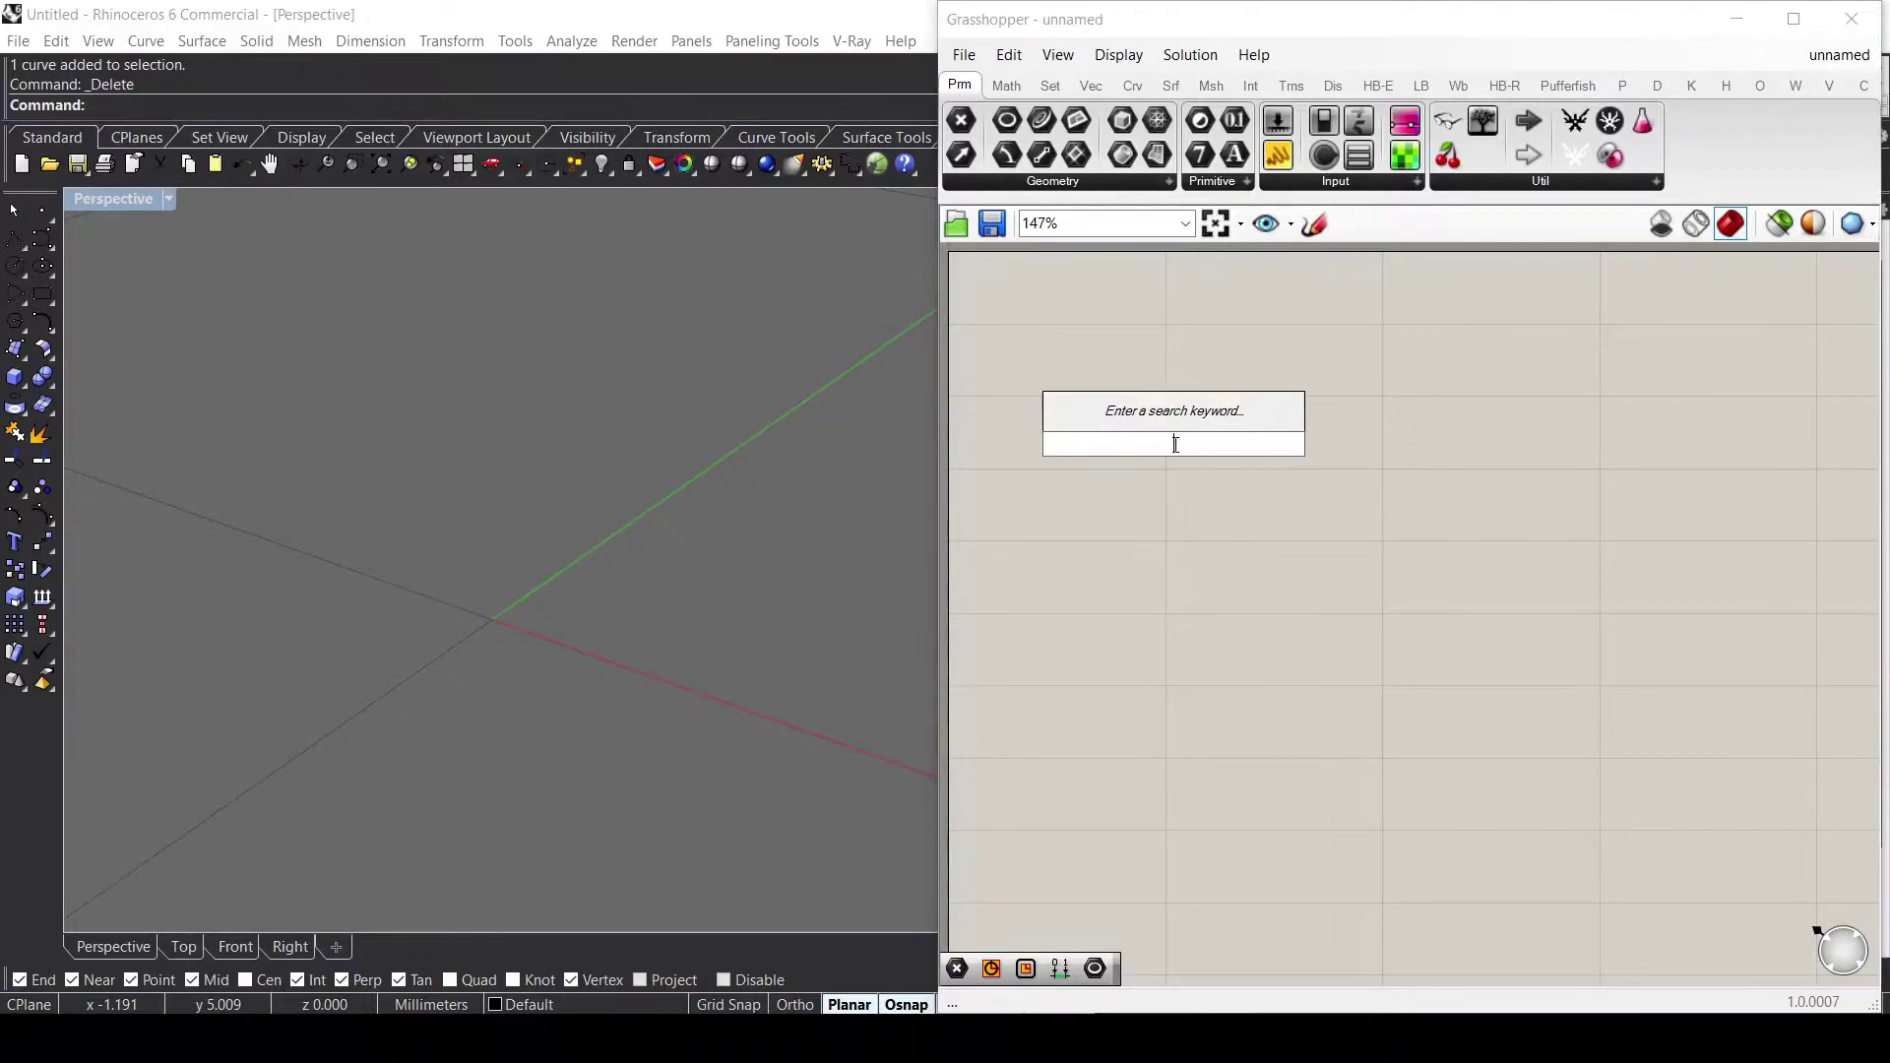
pyautogui.write('circle')
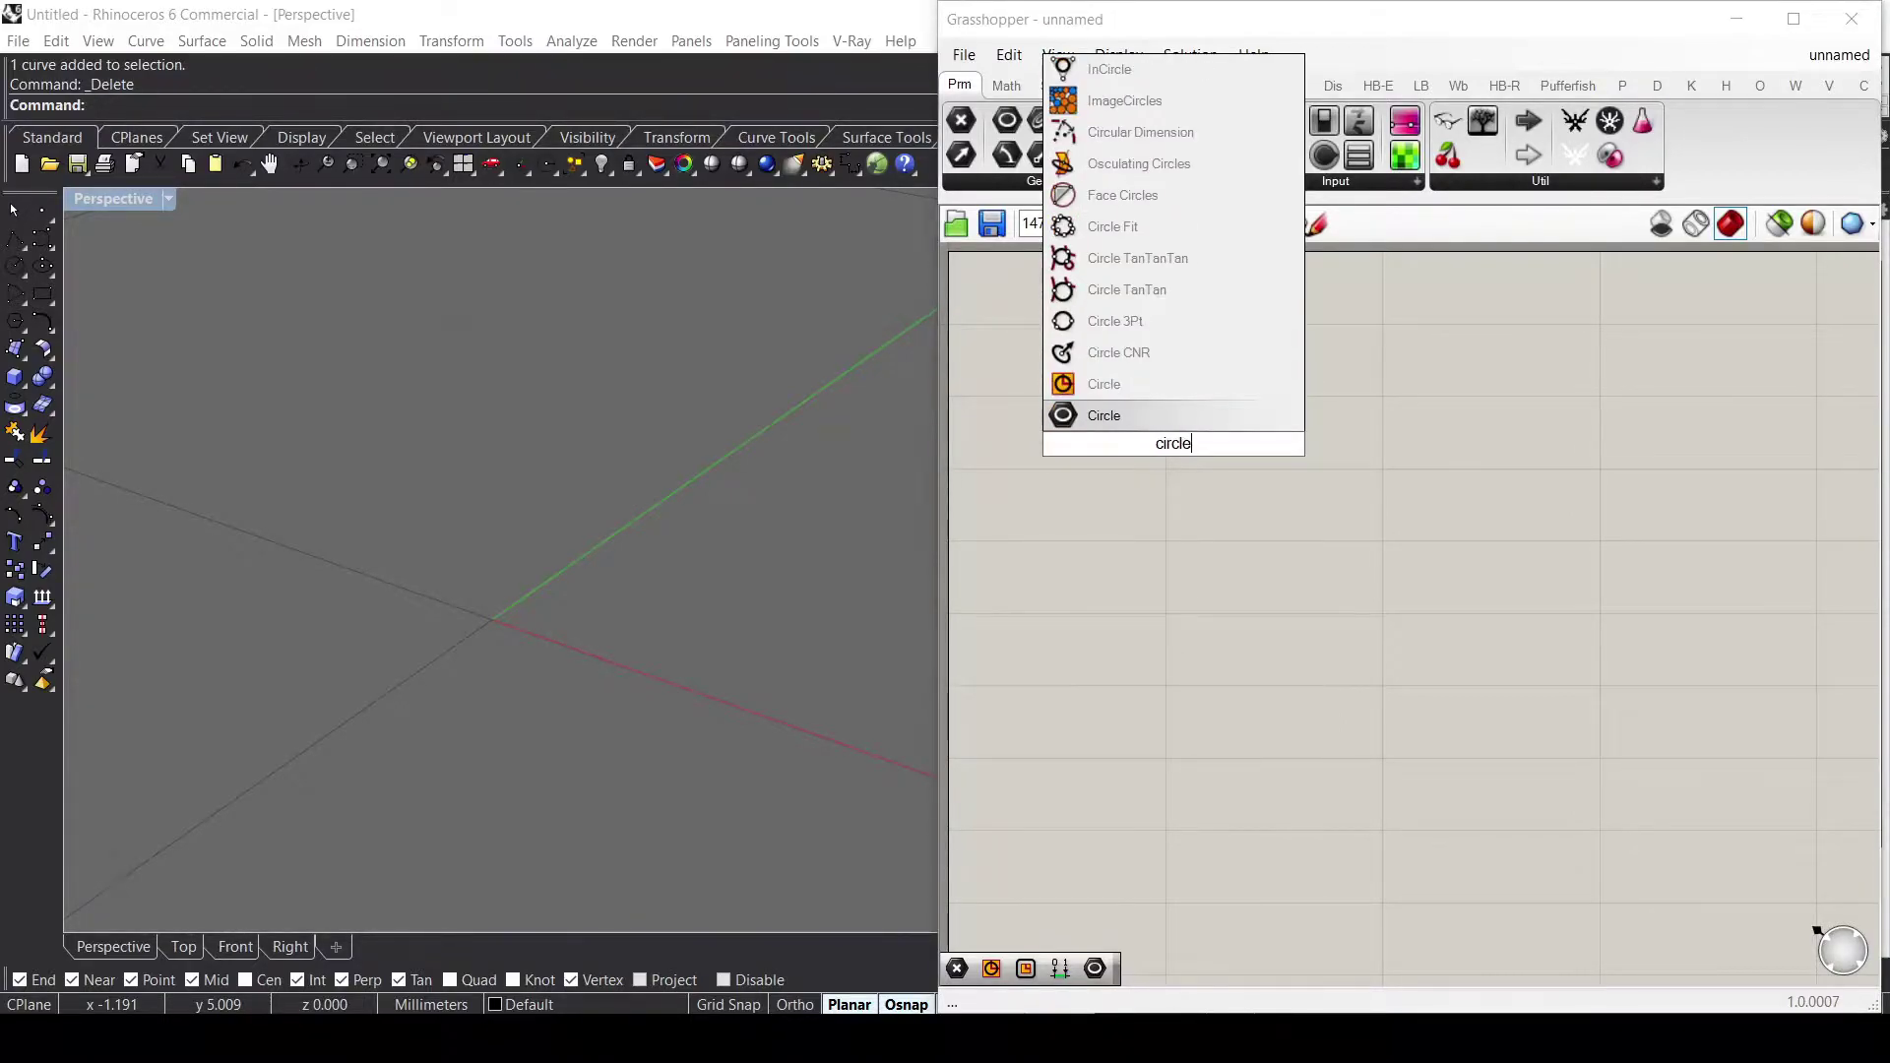
pyautogui.click(1158, 389)
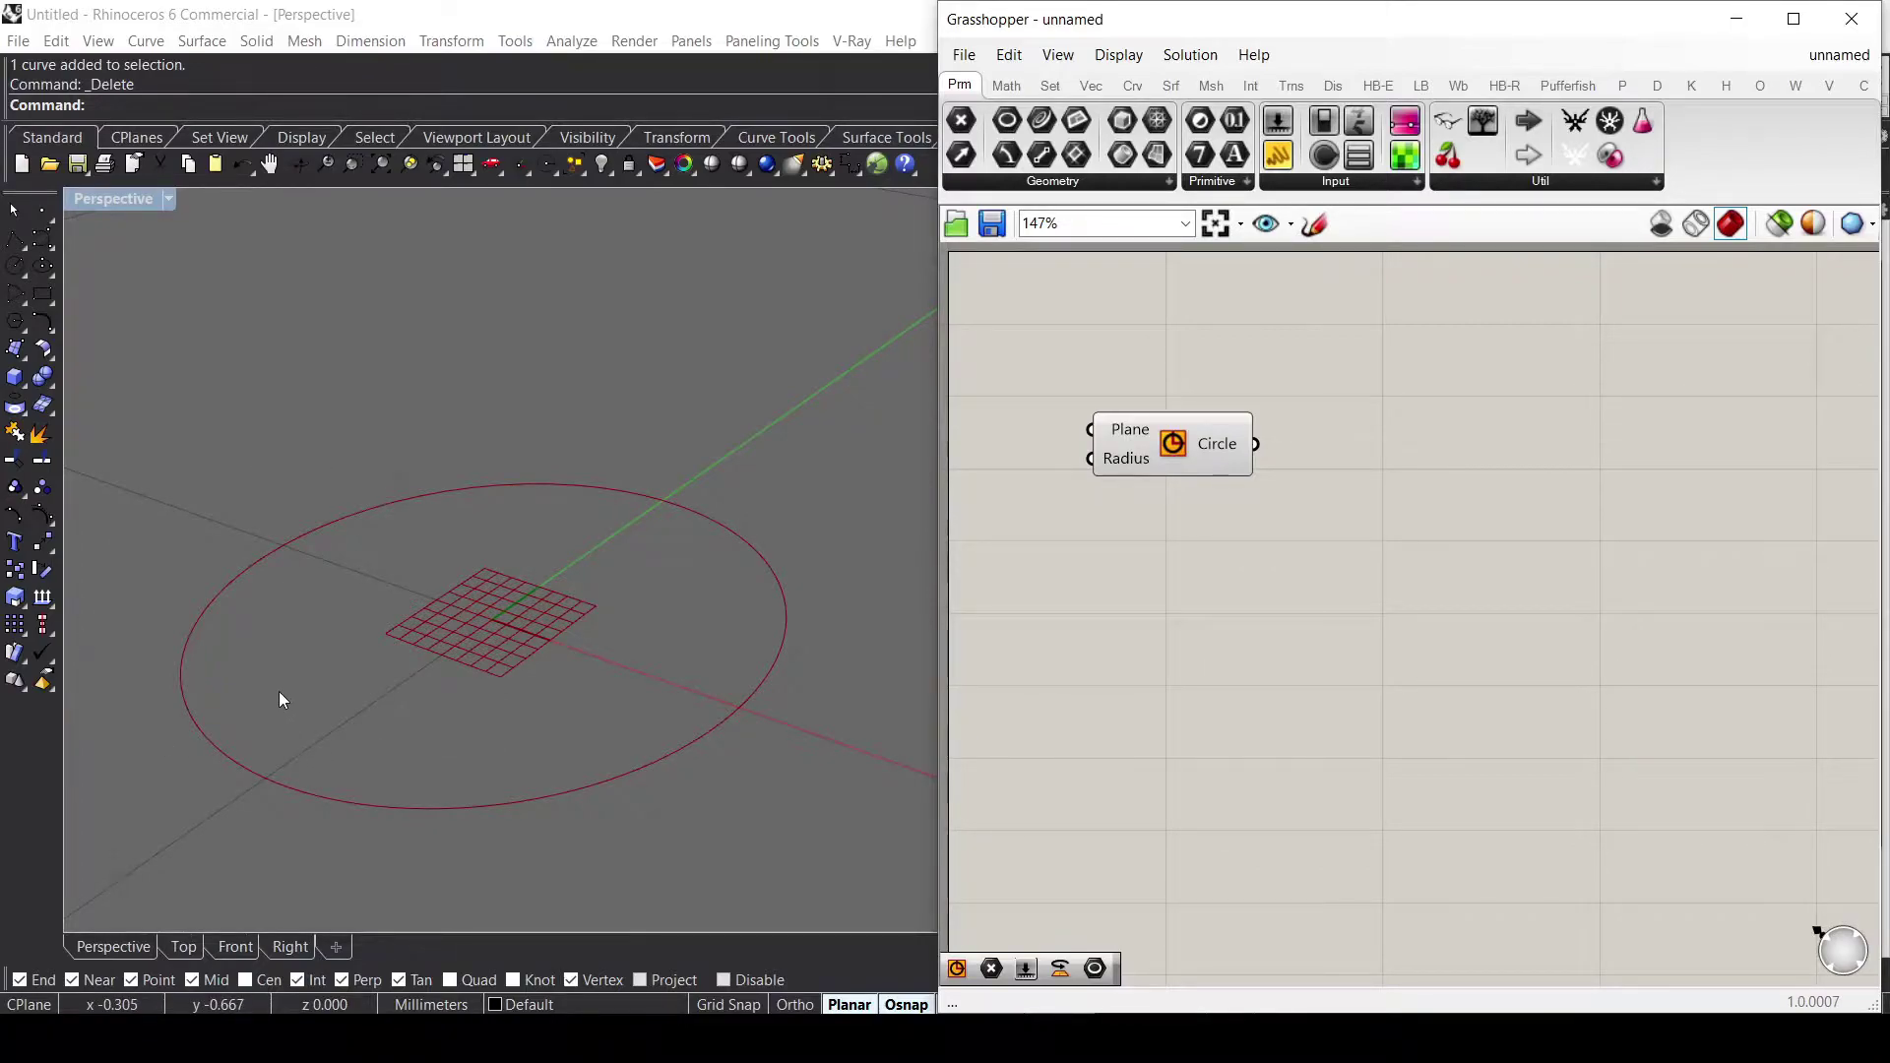
pyautogui.click(313, 729)
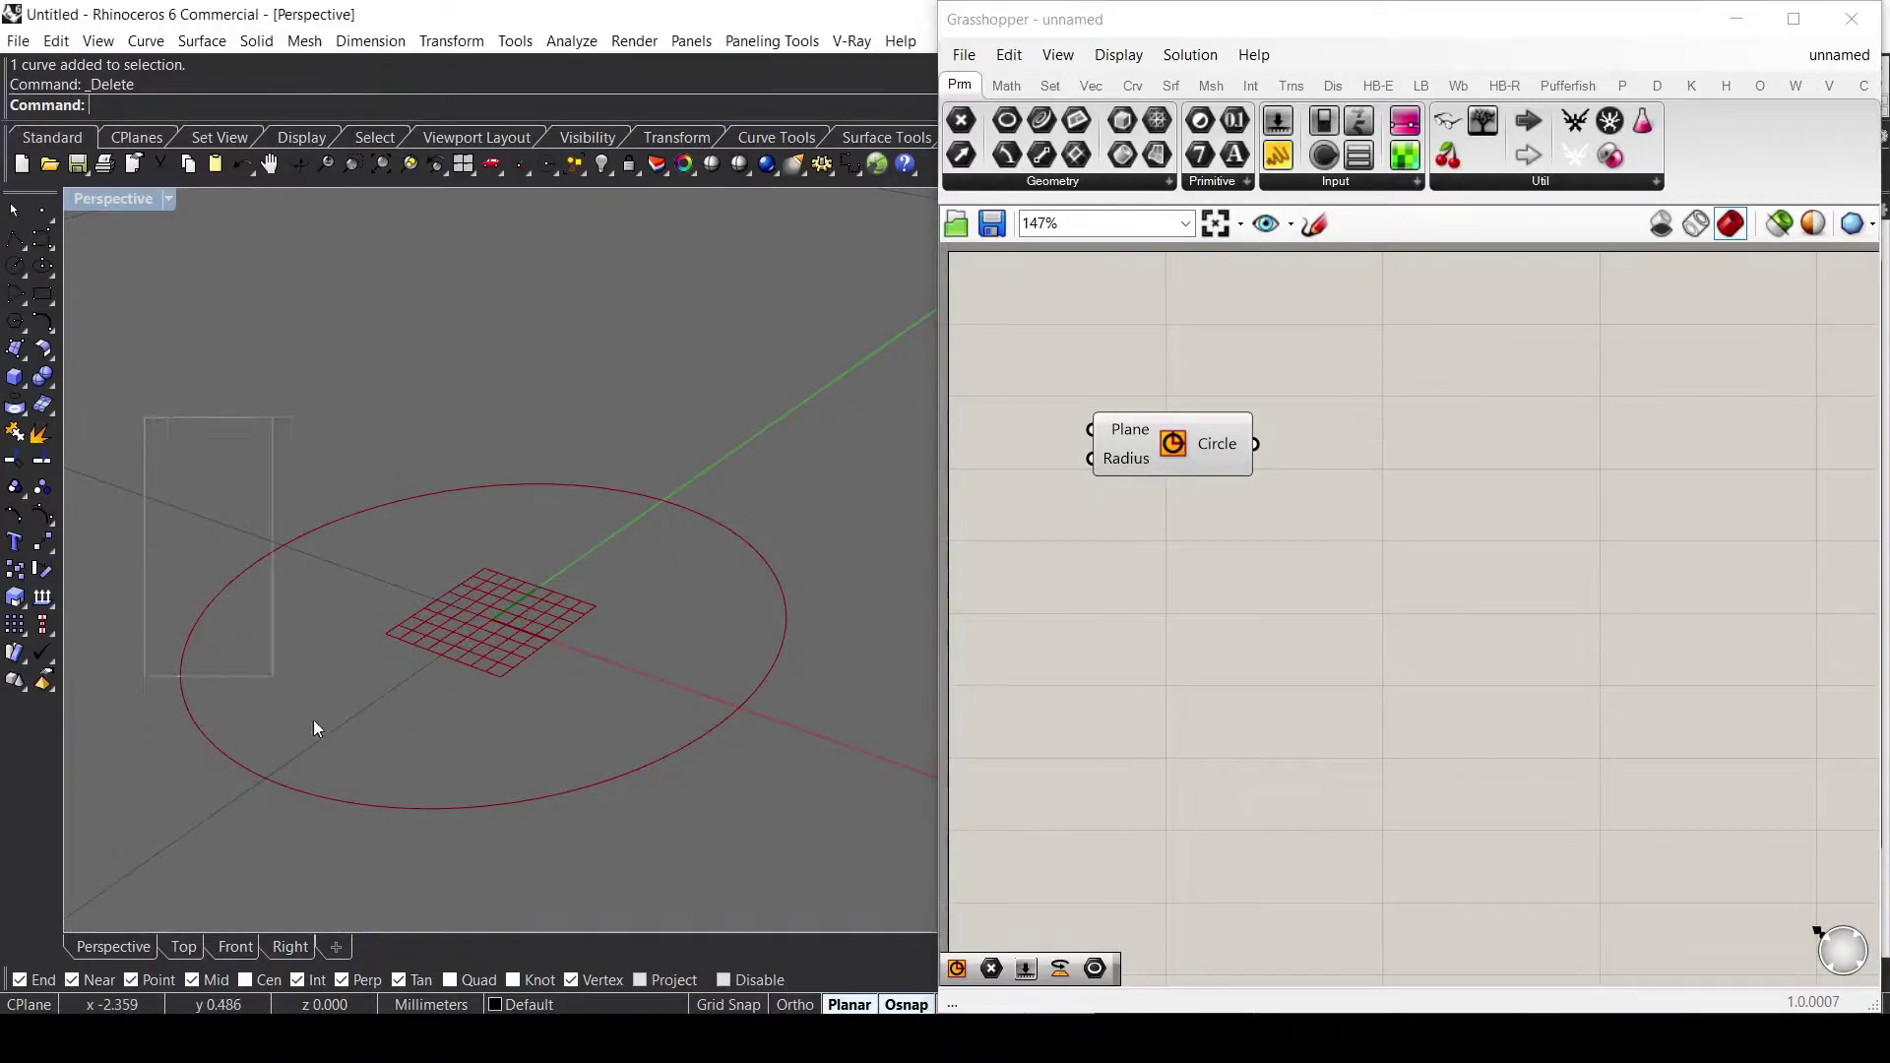
pyautogui.moveTo(313, 729); pyautogui.dragTo(858, 877)
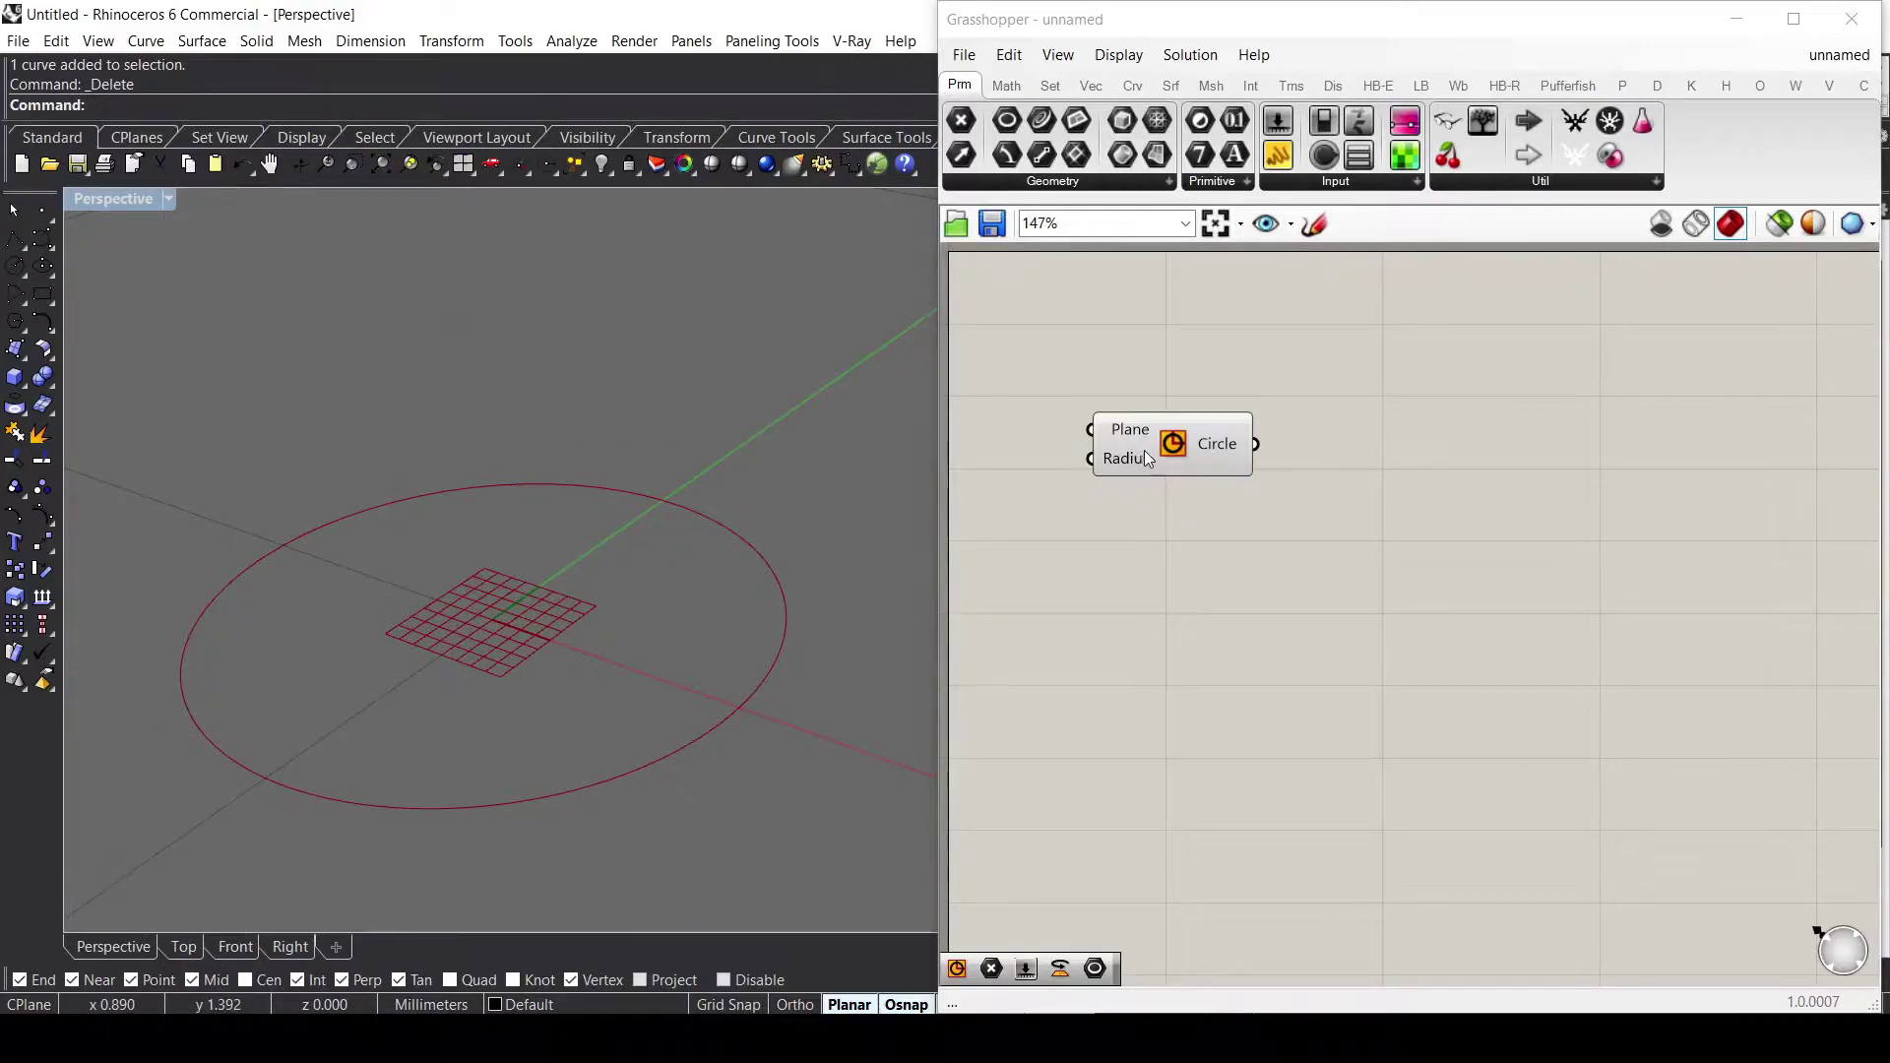
# Add a Number Slider, connect it to the Circle component's Radius input, and set the slider to 0.651.
pyautogui.moveTo(1150, 447)
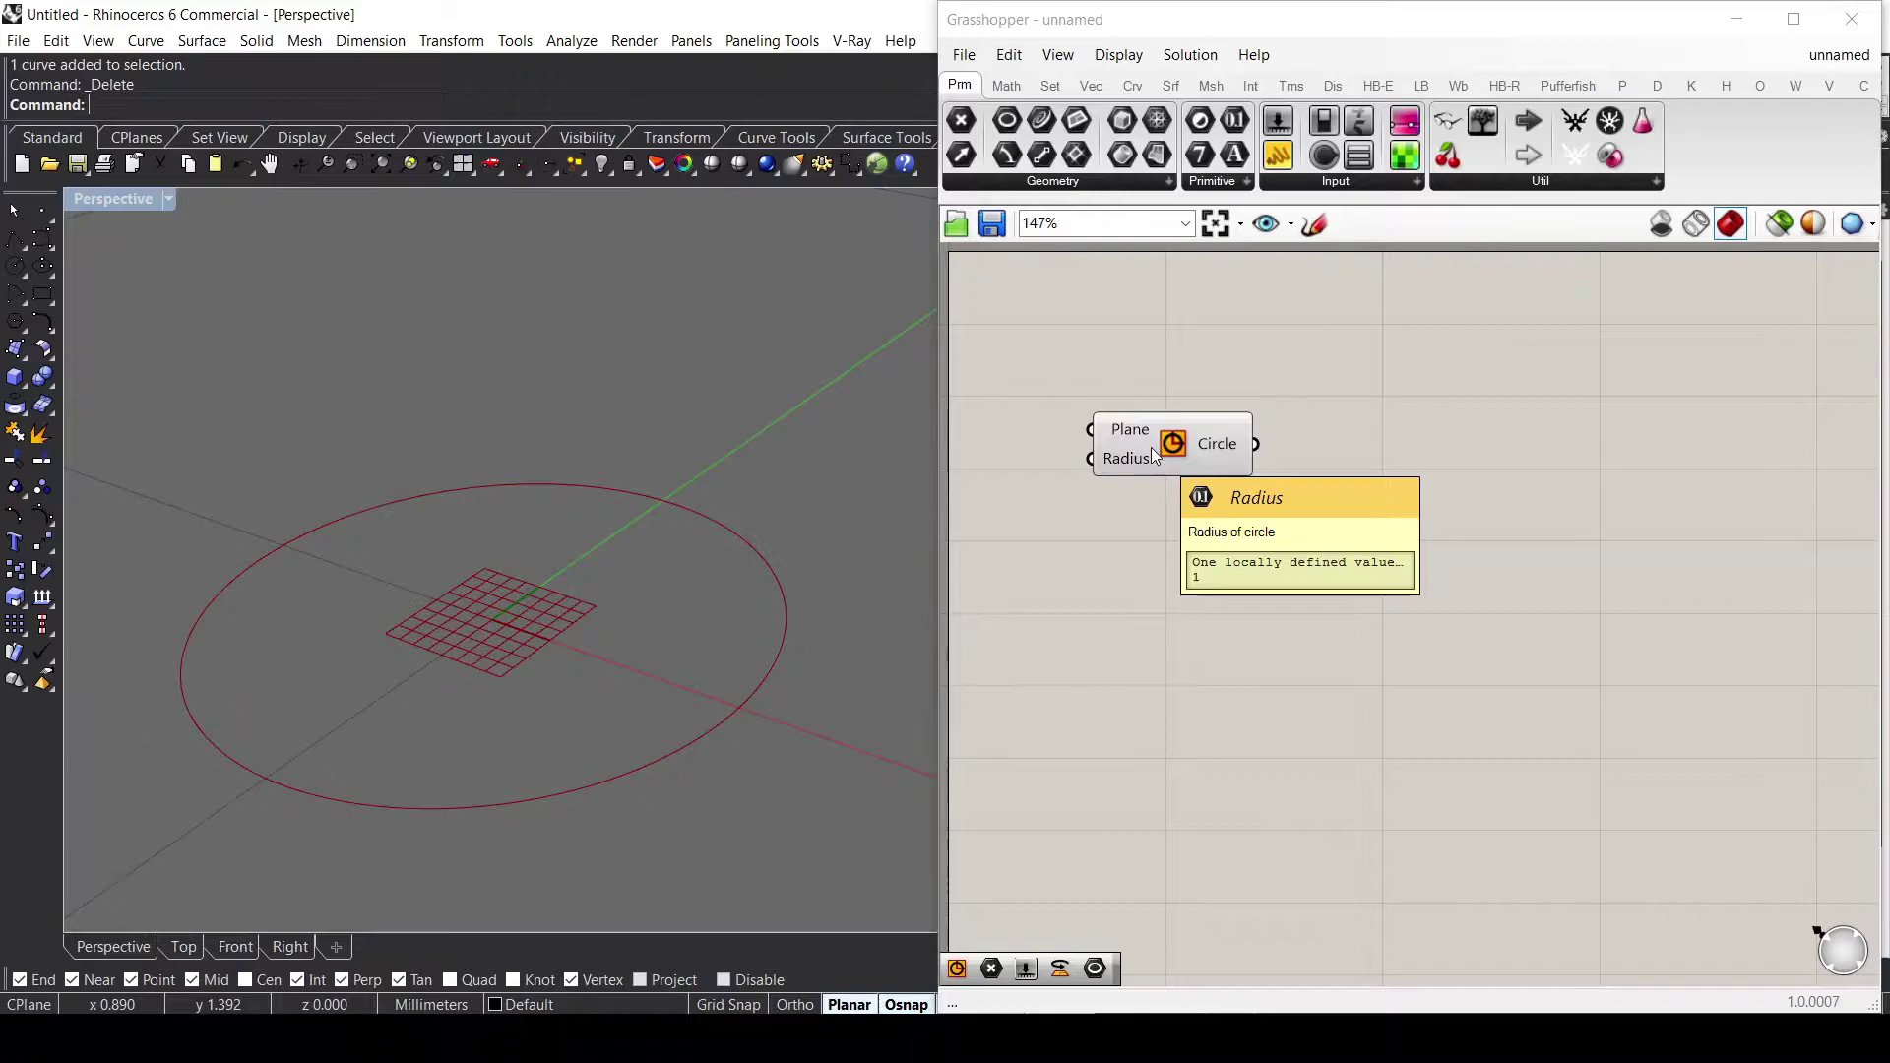
pyautogui.moveTo(1150, 447); pyautogui.dragTo(1327, 470)
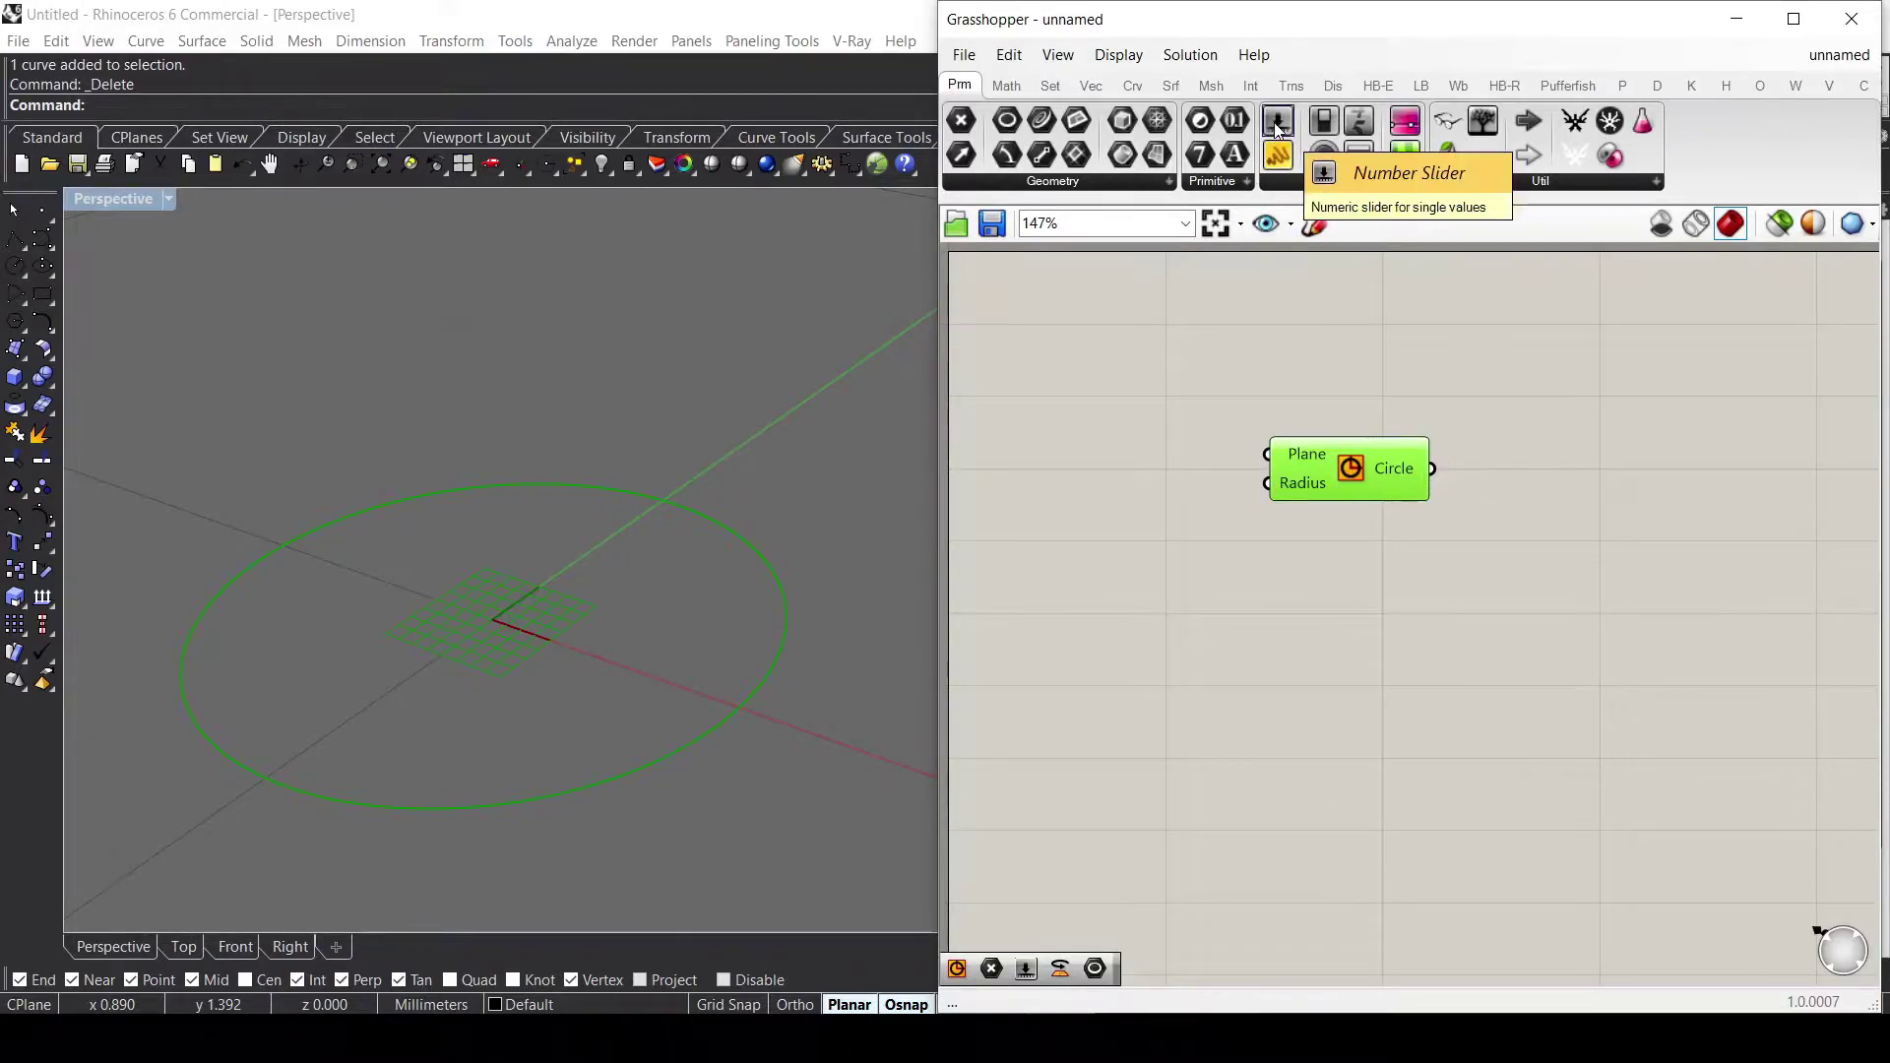
pyautogui.moveTo(1277, 128); pyautogui.dragTo(1051, 503)
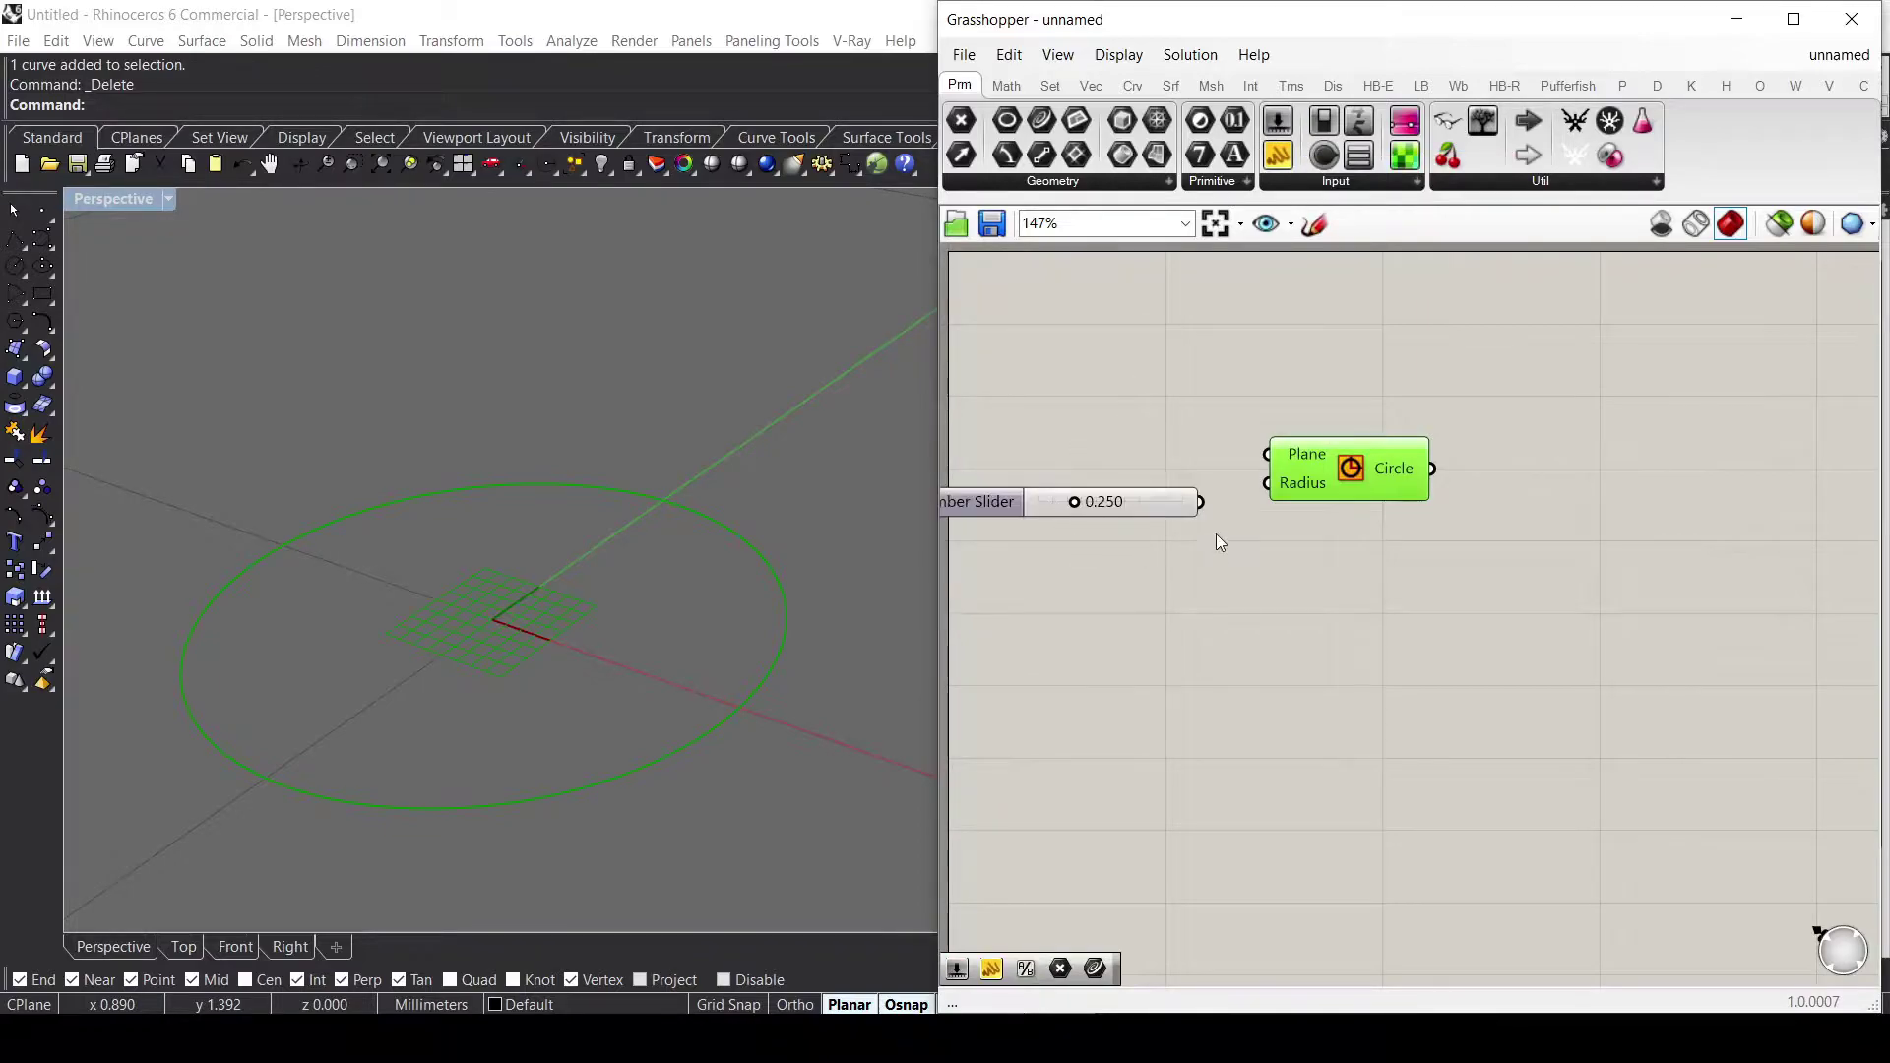
pyautogui.moveTo(1201, 503); pyautogui.dragTo(1248, 491)
pyautogui.moveTo(1080, 505); pyautogui.dragTo(1132, 509)
pyautogui.moveTo(1319, 469); pyautogui.dragTo(1331, 487)
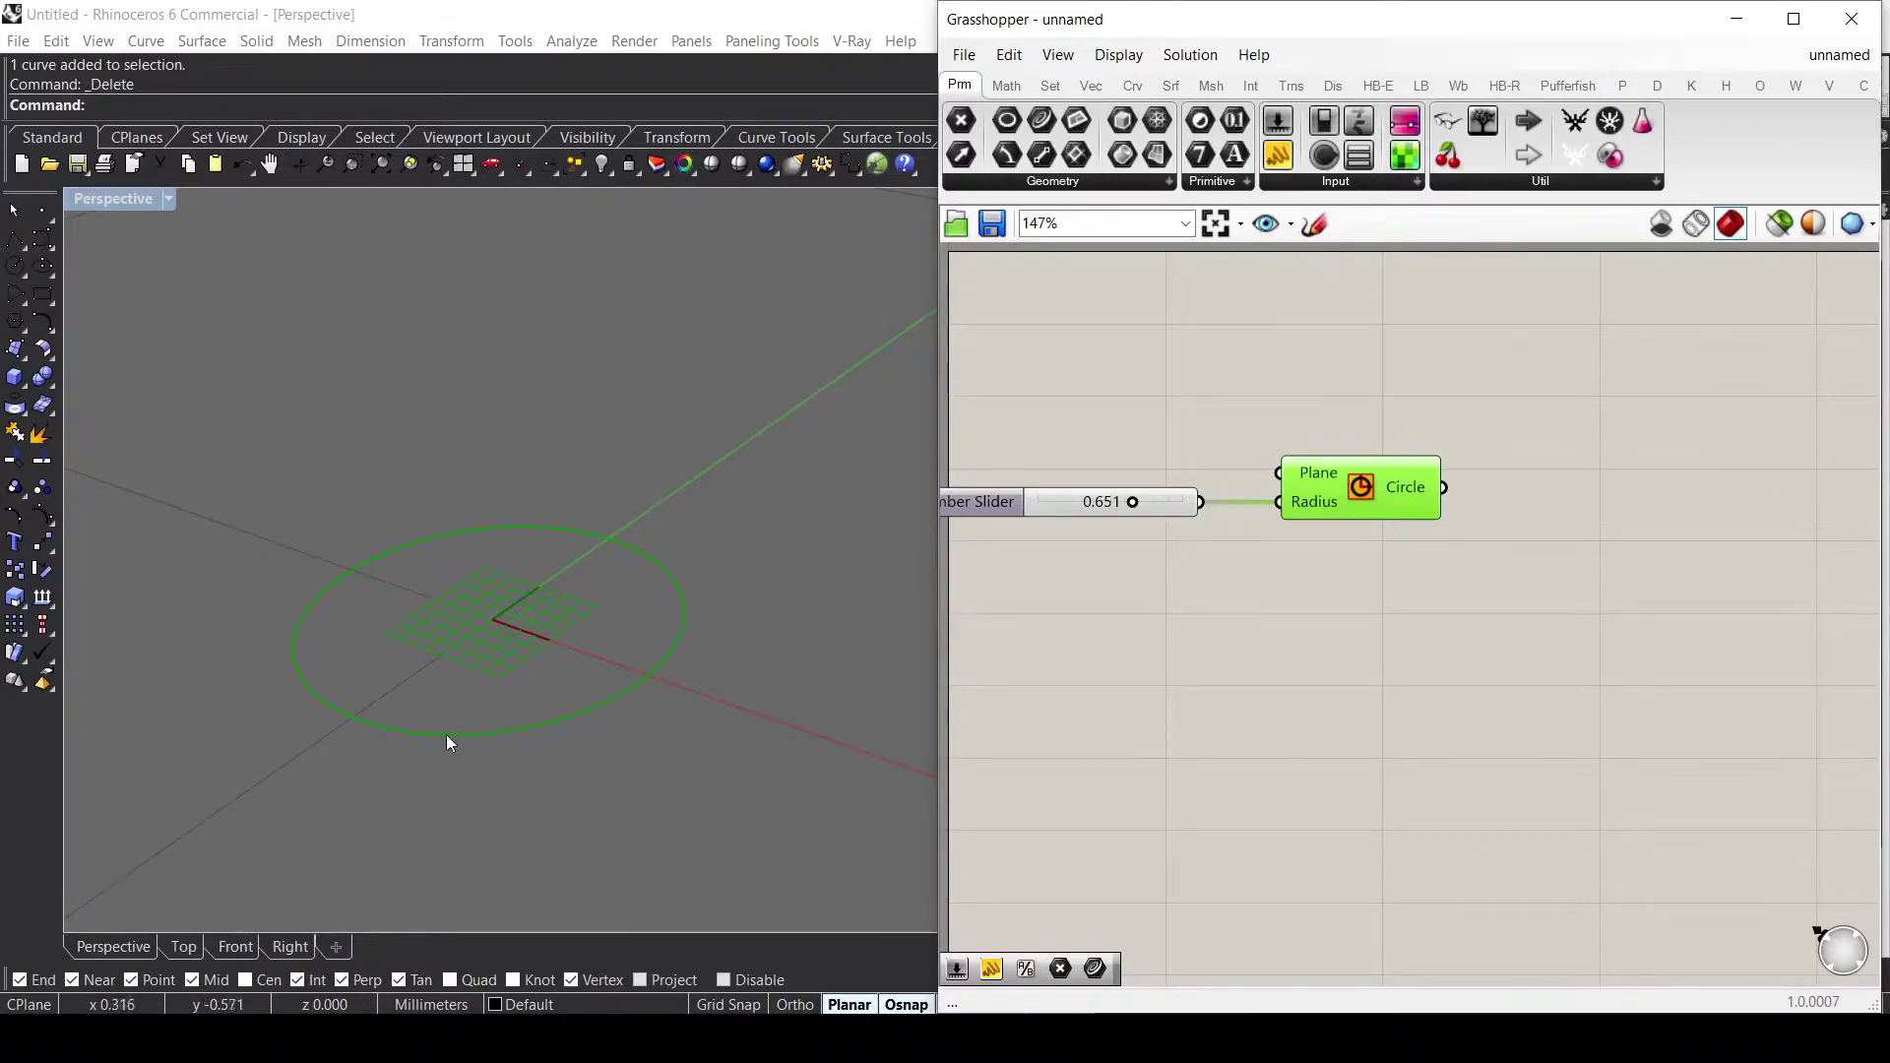
# Bake the Circle component's output to the Default layer, keeping the default attributes.
pyautogui.moveTo(1410, 498)
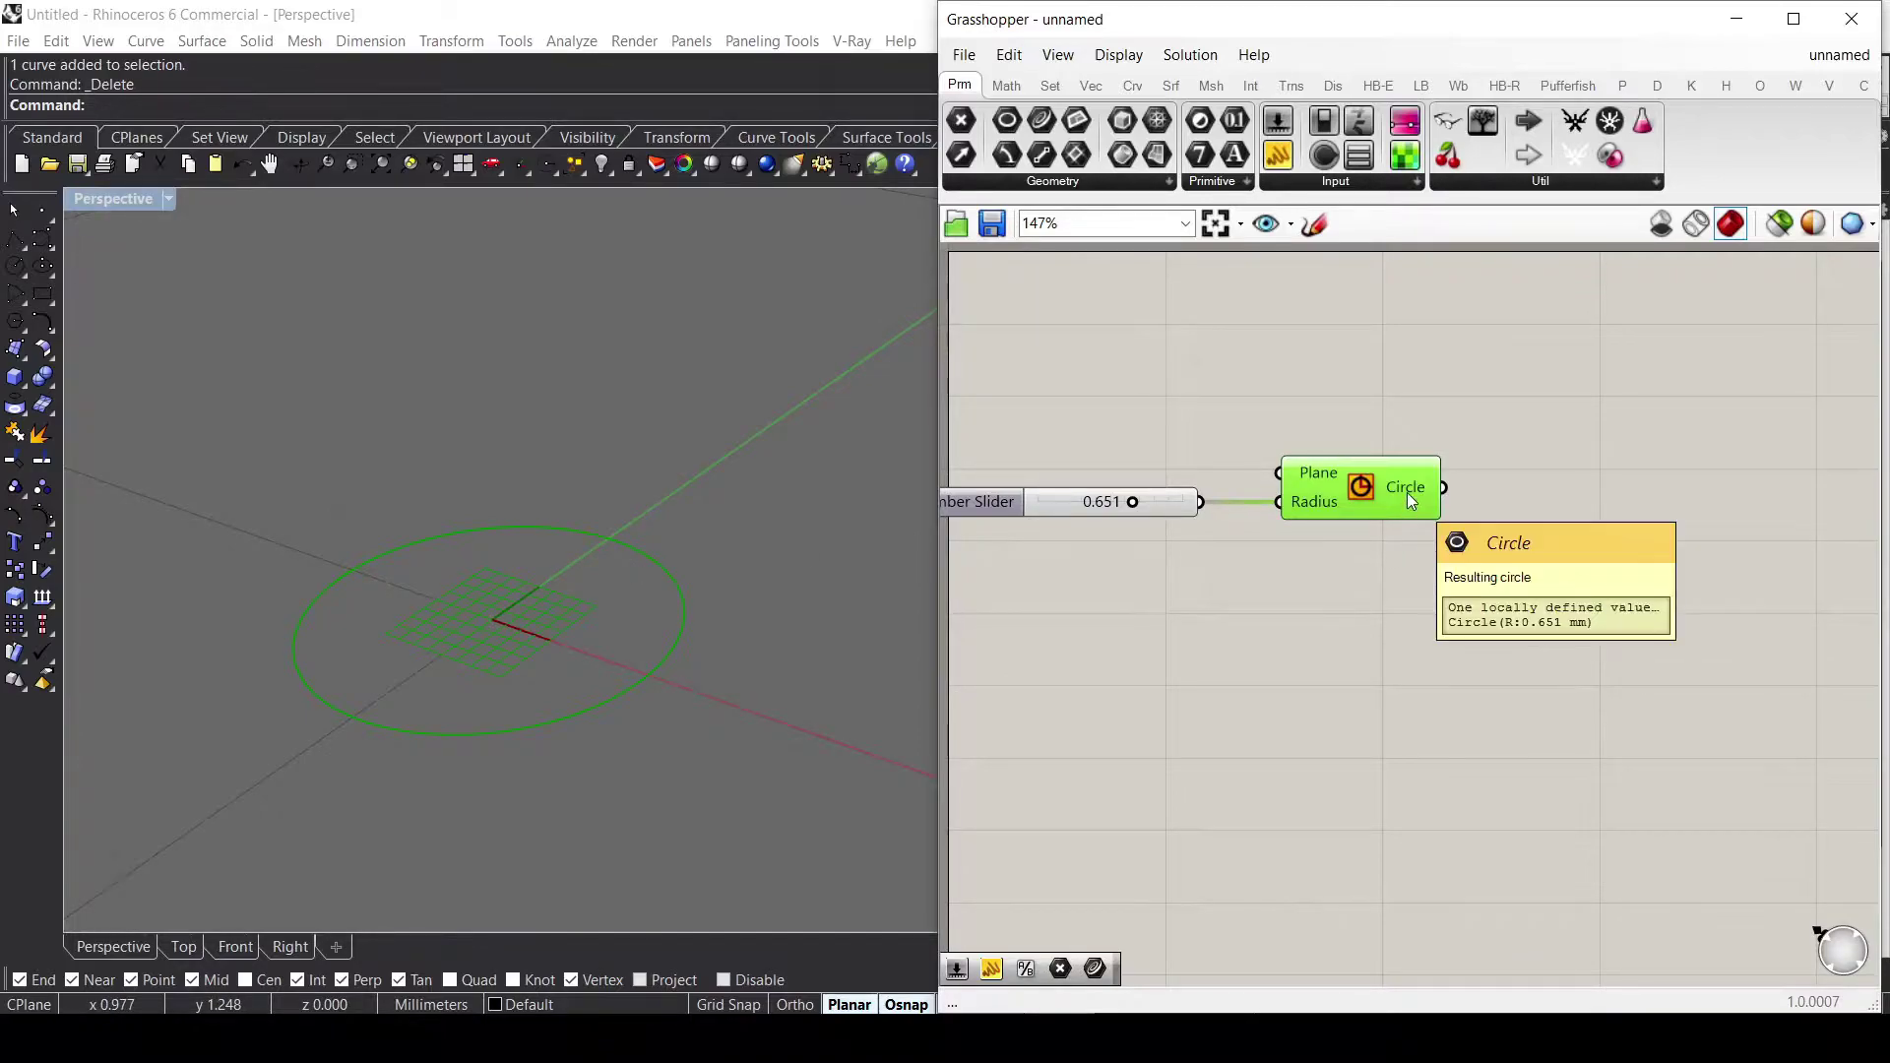
pyautogui.rightClick(1408, 492)
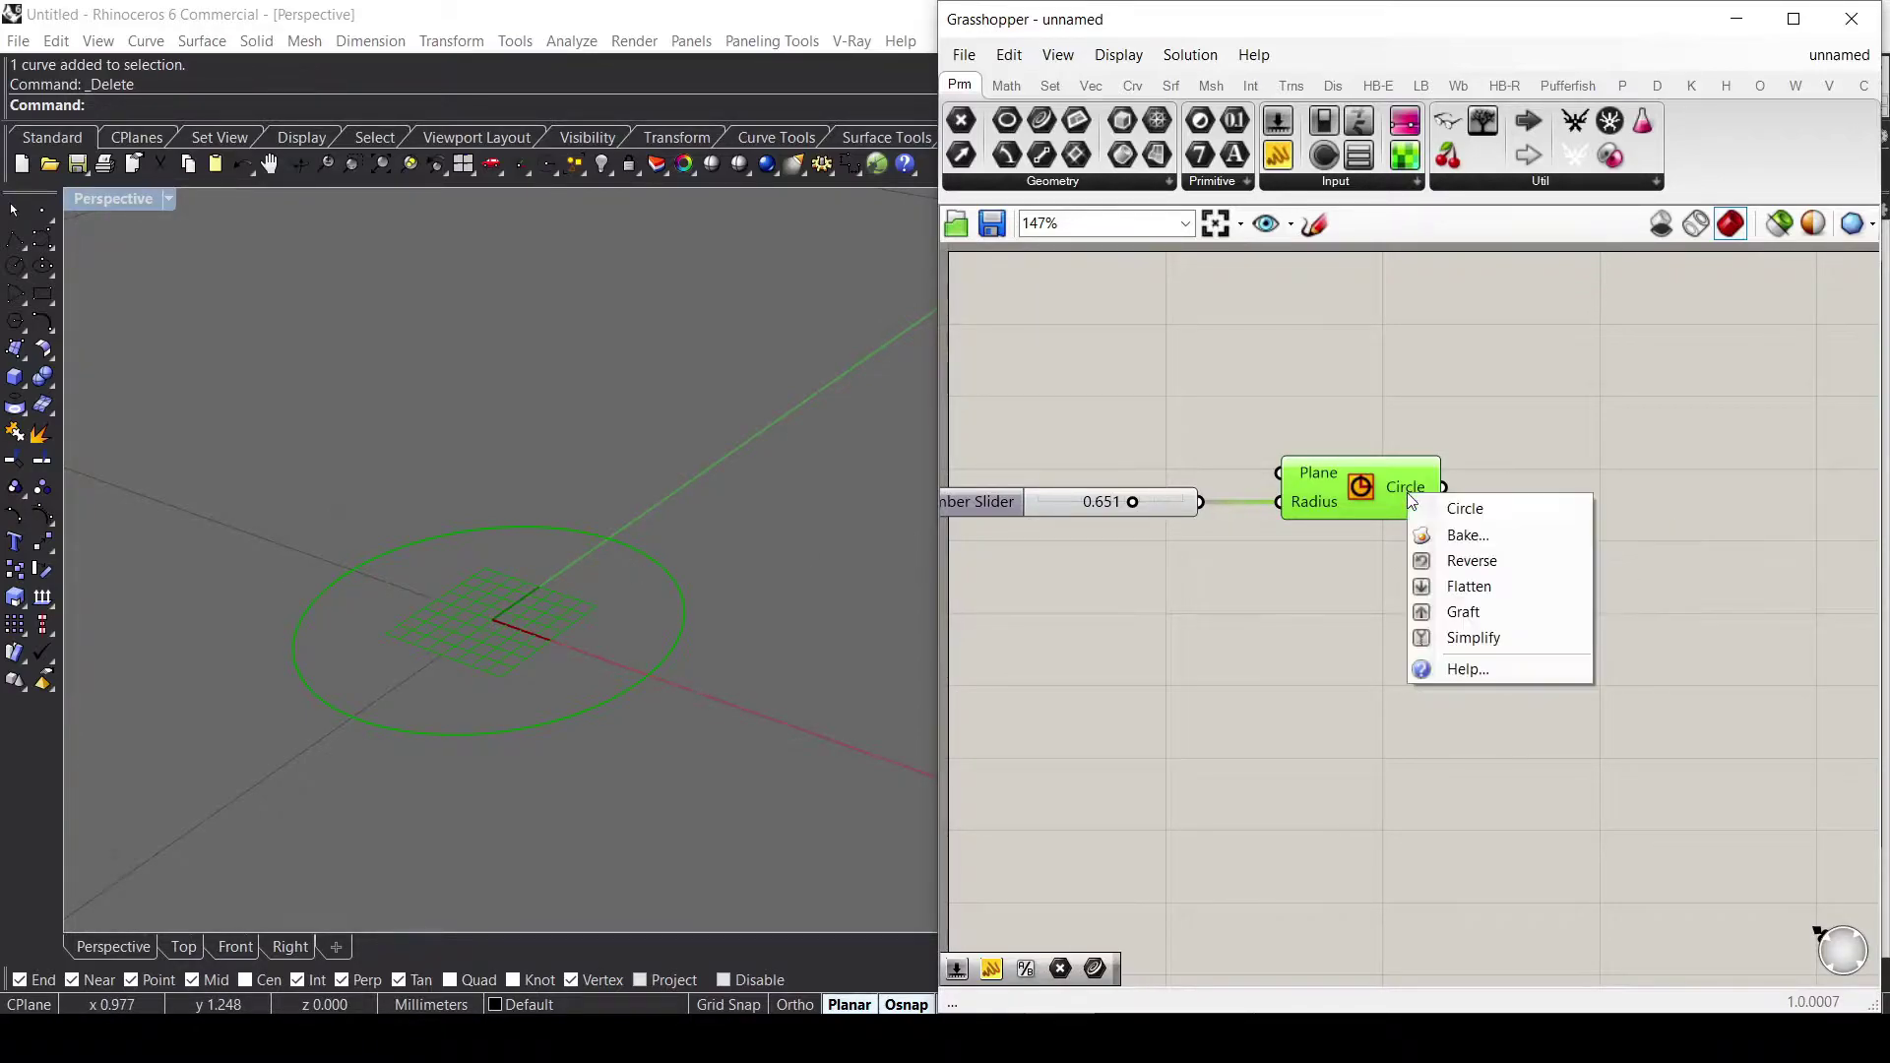
pyautogui.click(1461, 533)
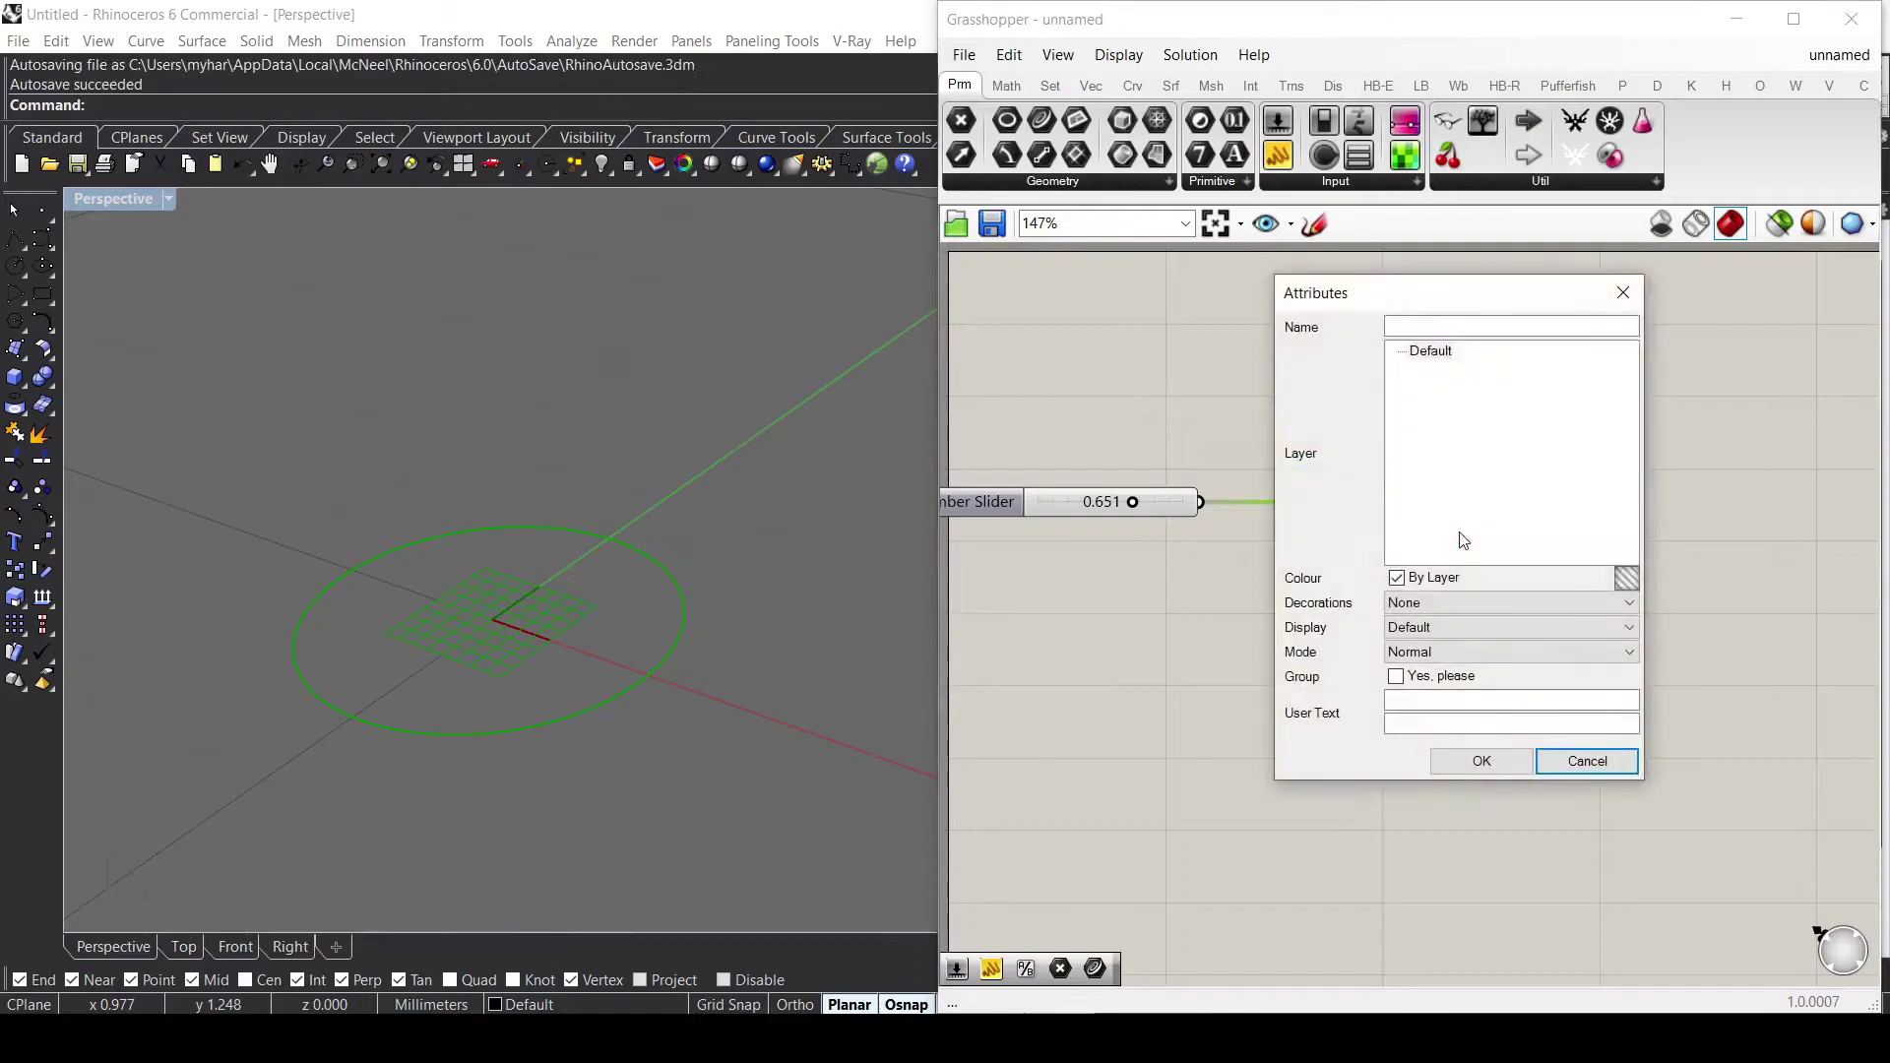
pyautogui.click(1480, 757)
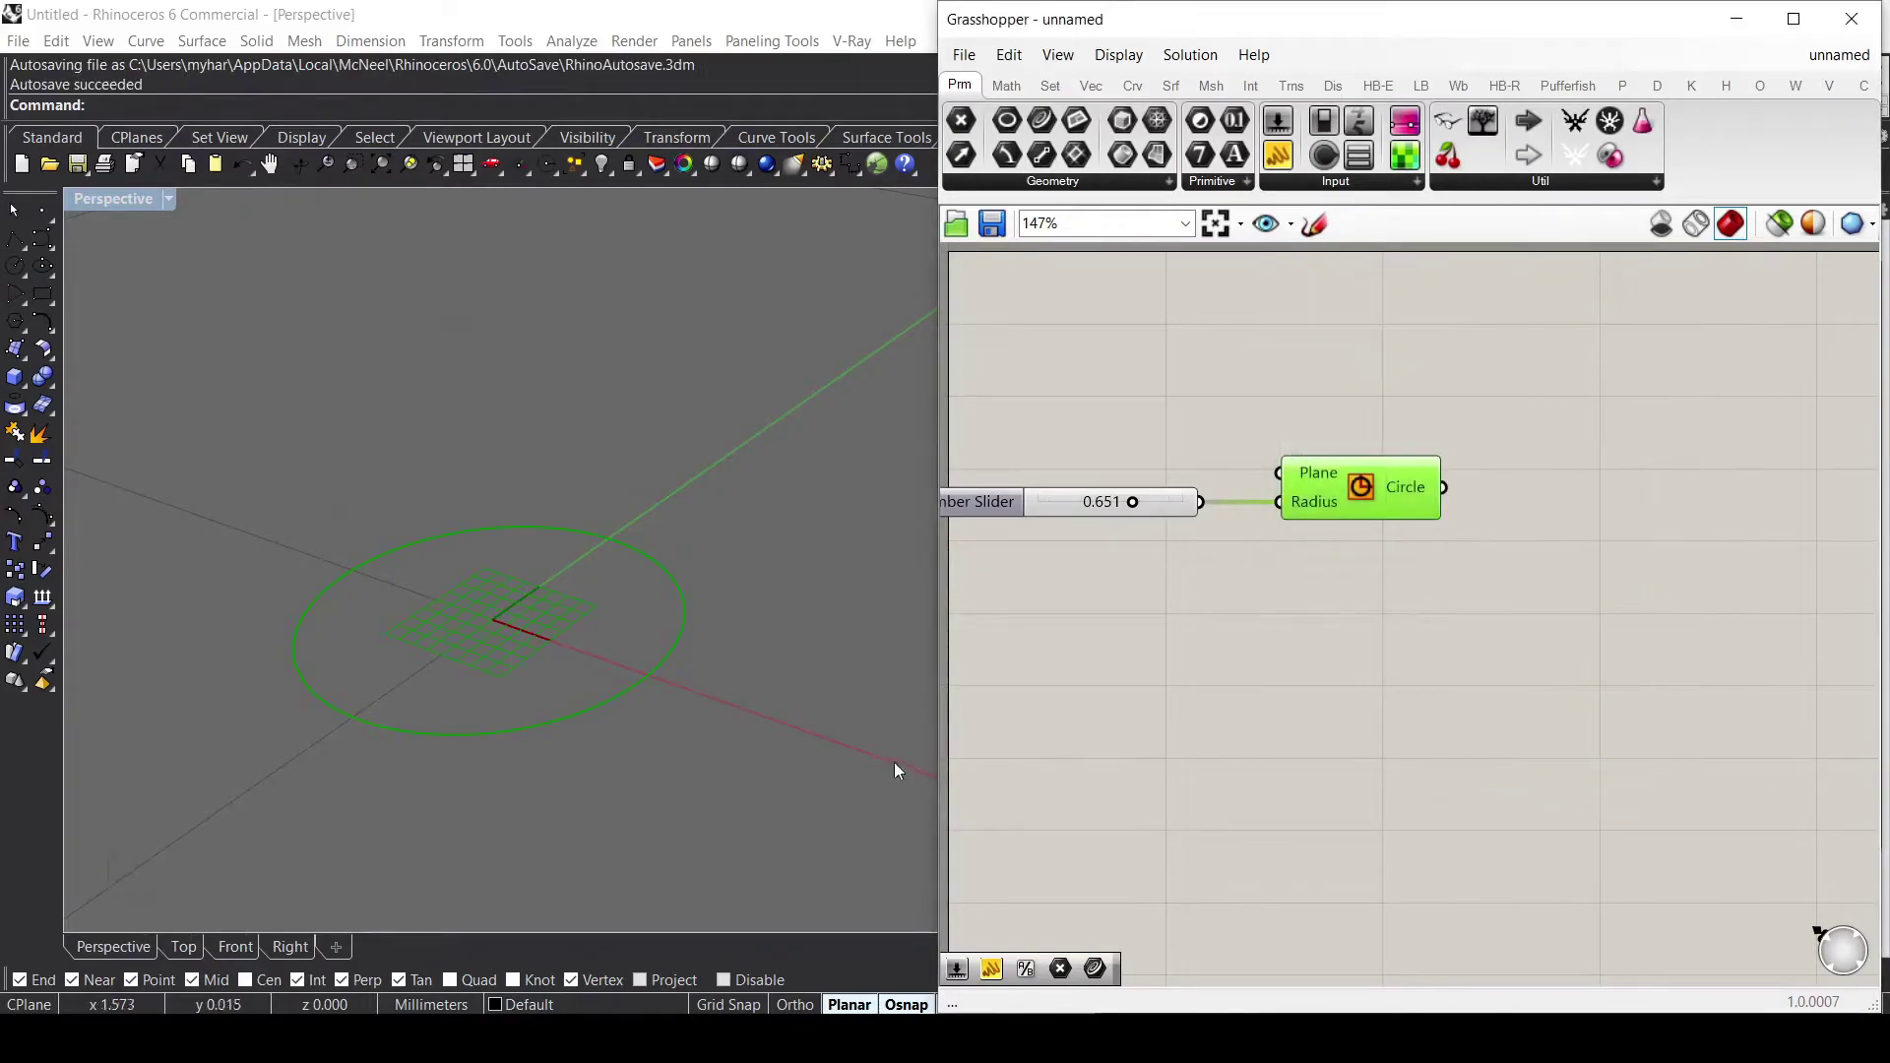
# Move the baked circle in Rhino away from the preview circle, and highlight the Circle component's preview to compare the two.
pyautogui.click(658, 686)
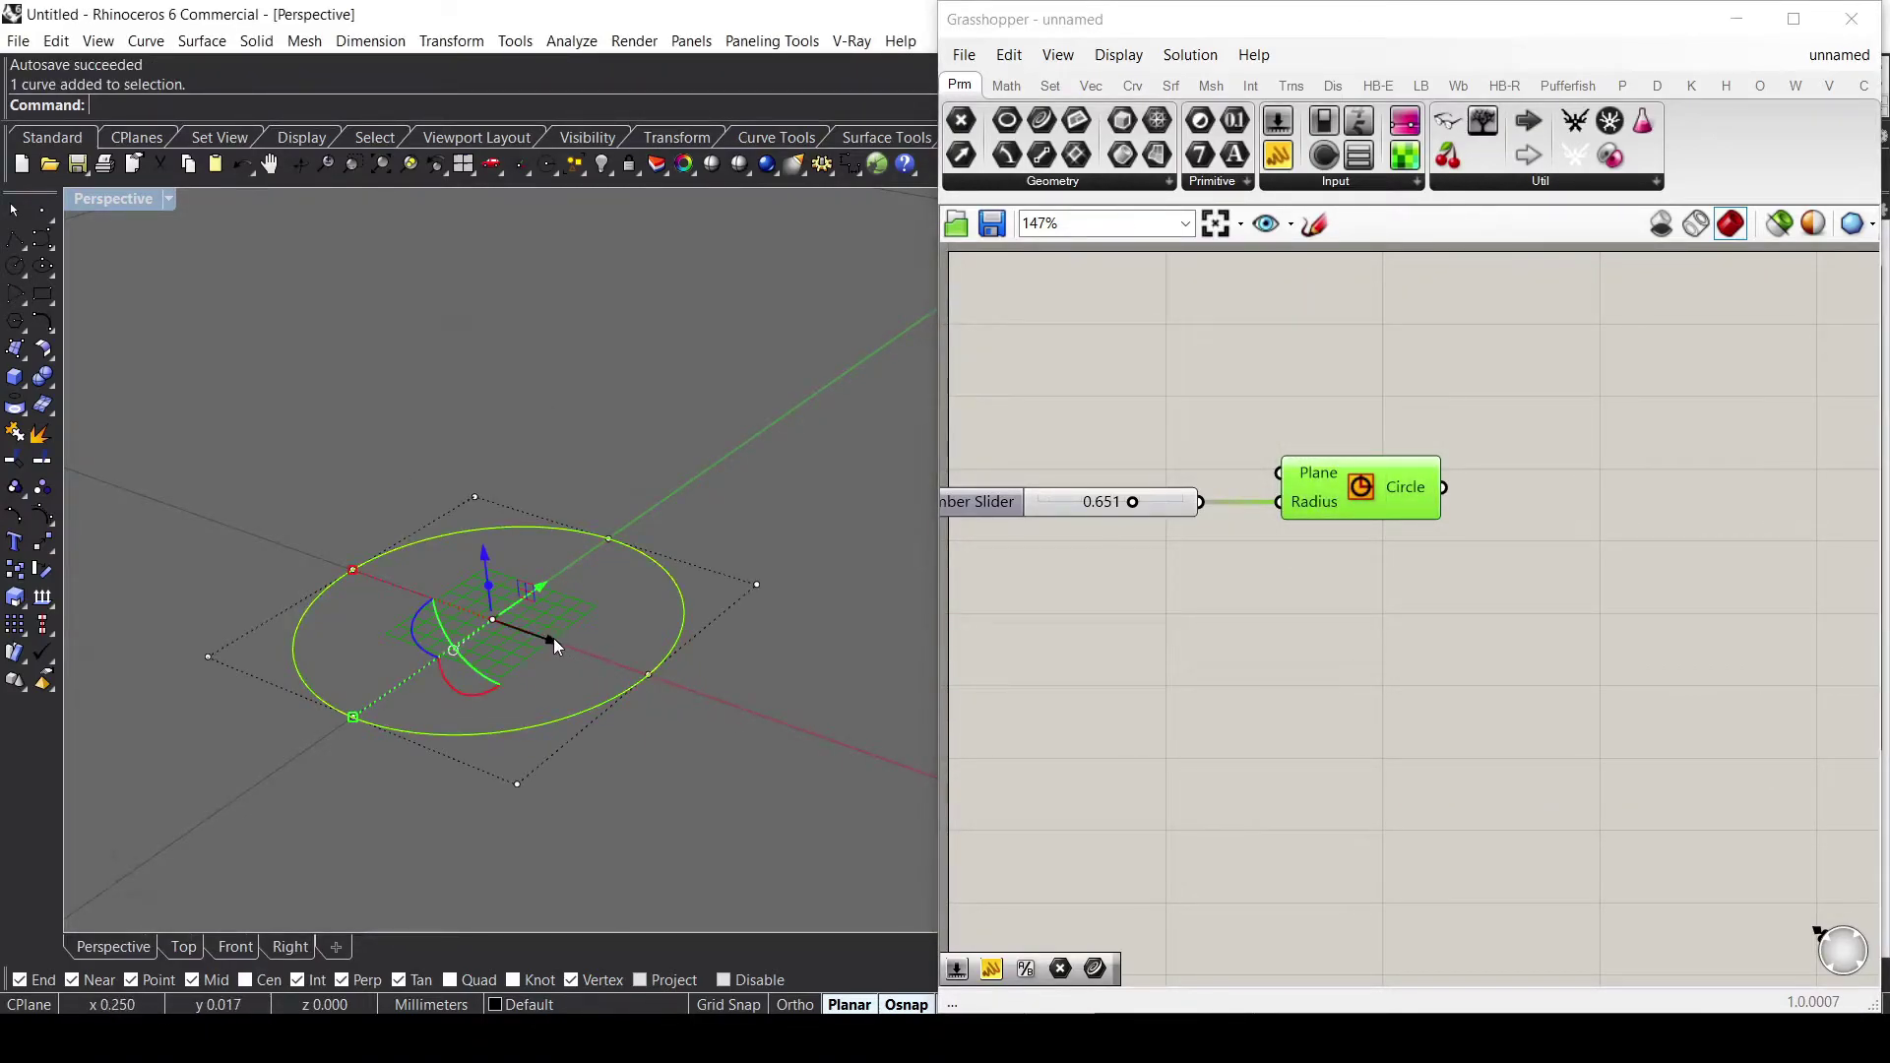
pyautogui.moveTo(554, 638); pyautogui.dragTo(689, 359)
pyautogui.click(742, 575)
pyautogui.click(664, 455)
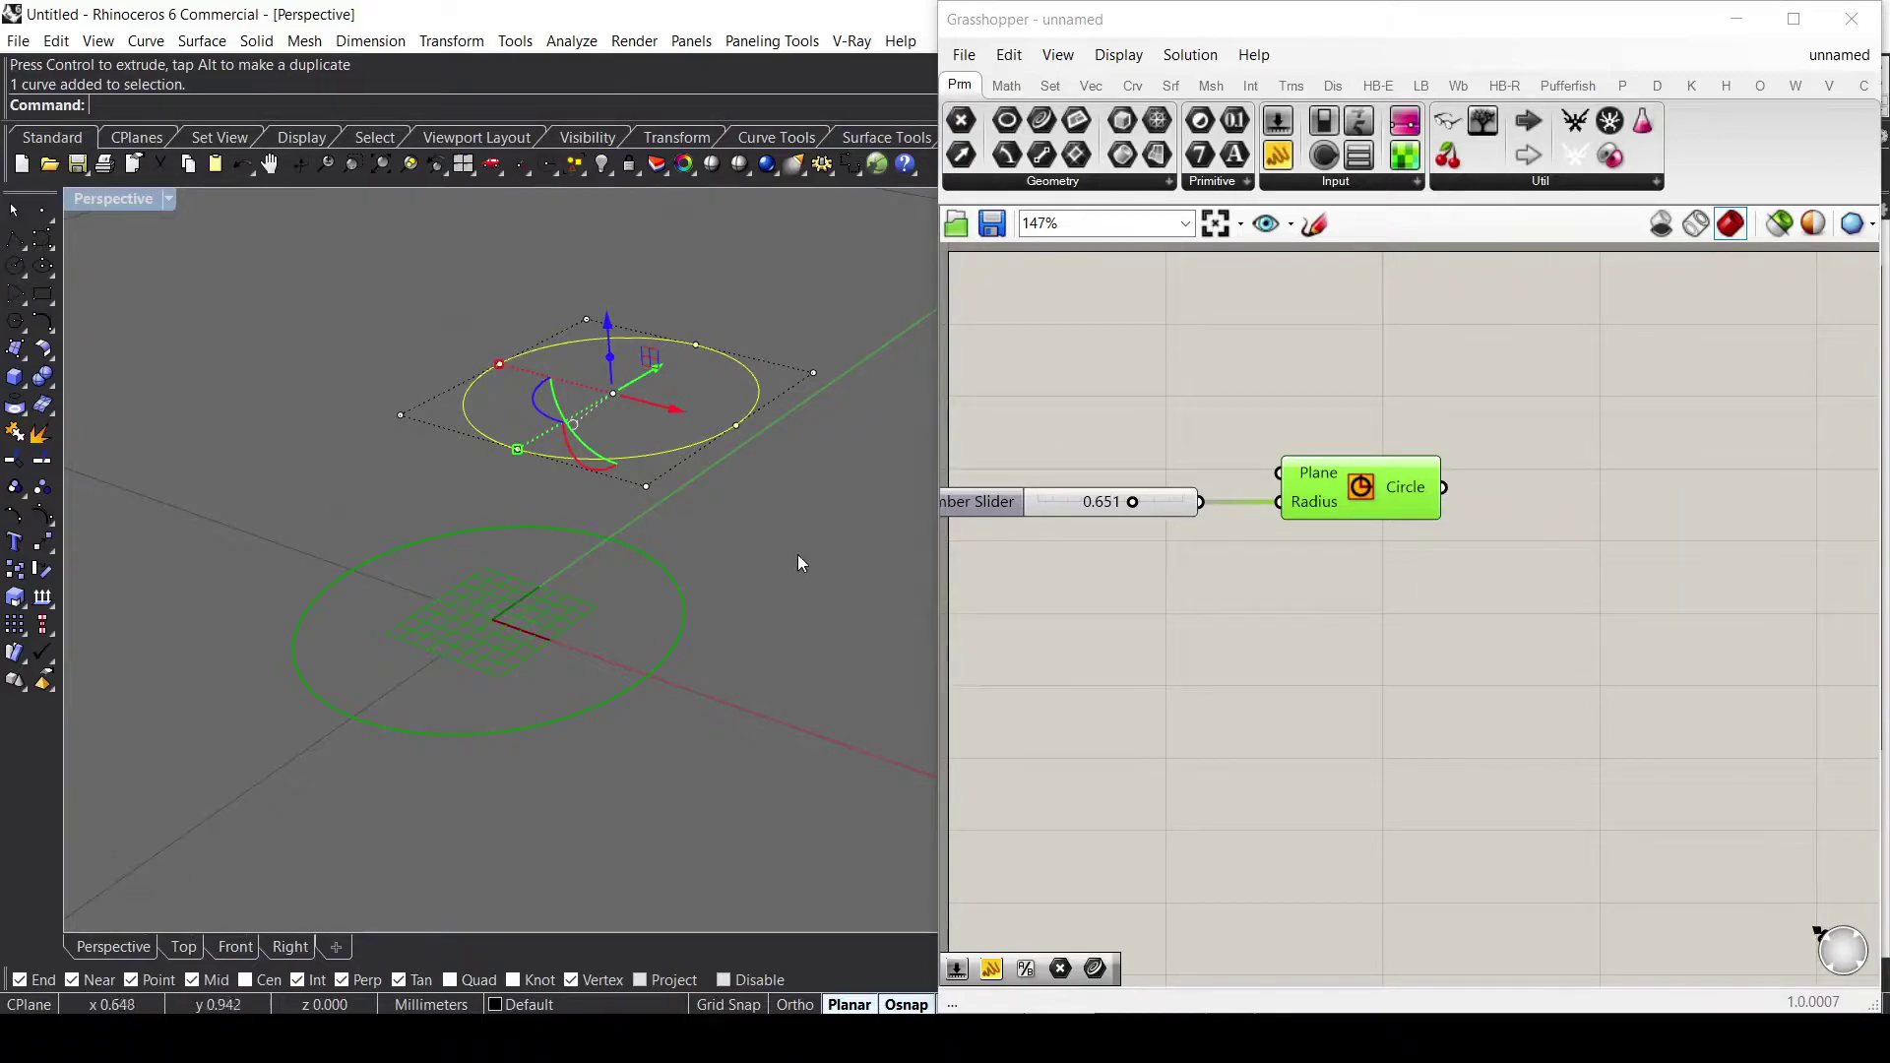
pyautogui.click(1370, 600)
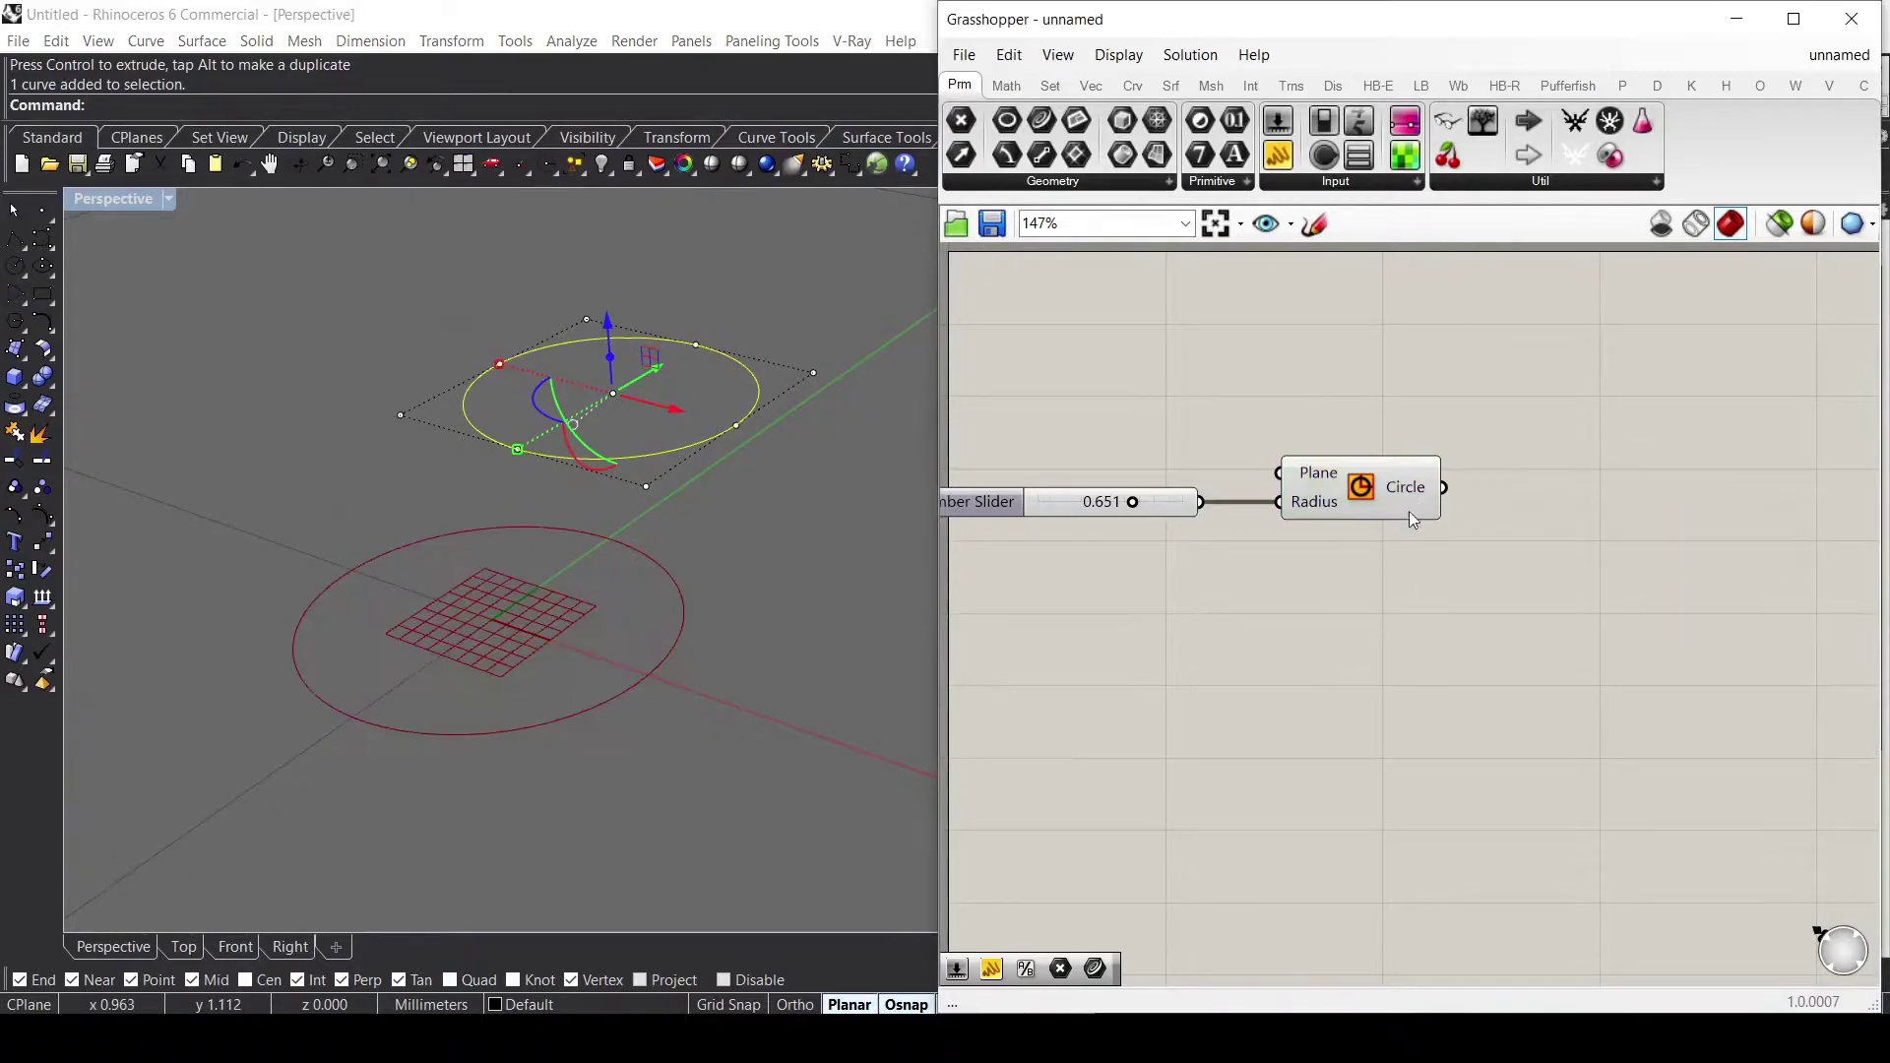
pyautogui.click(1375, 490)
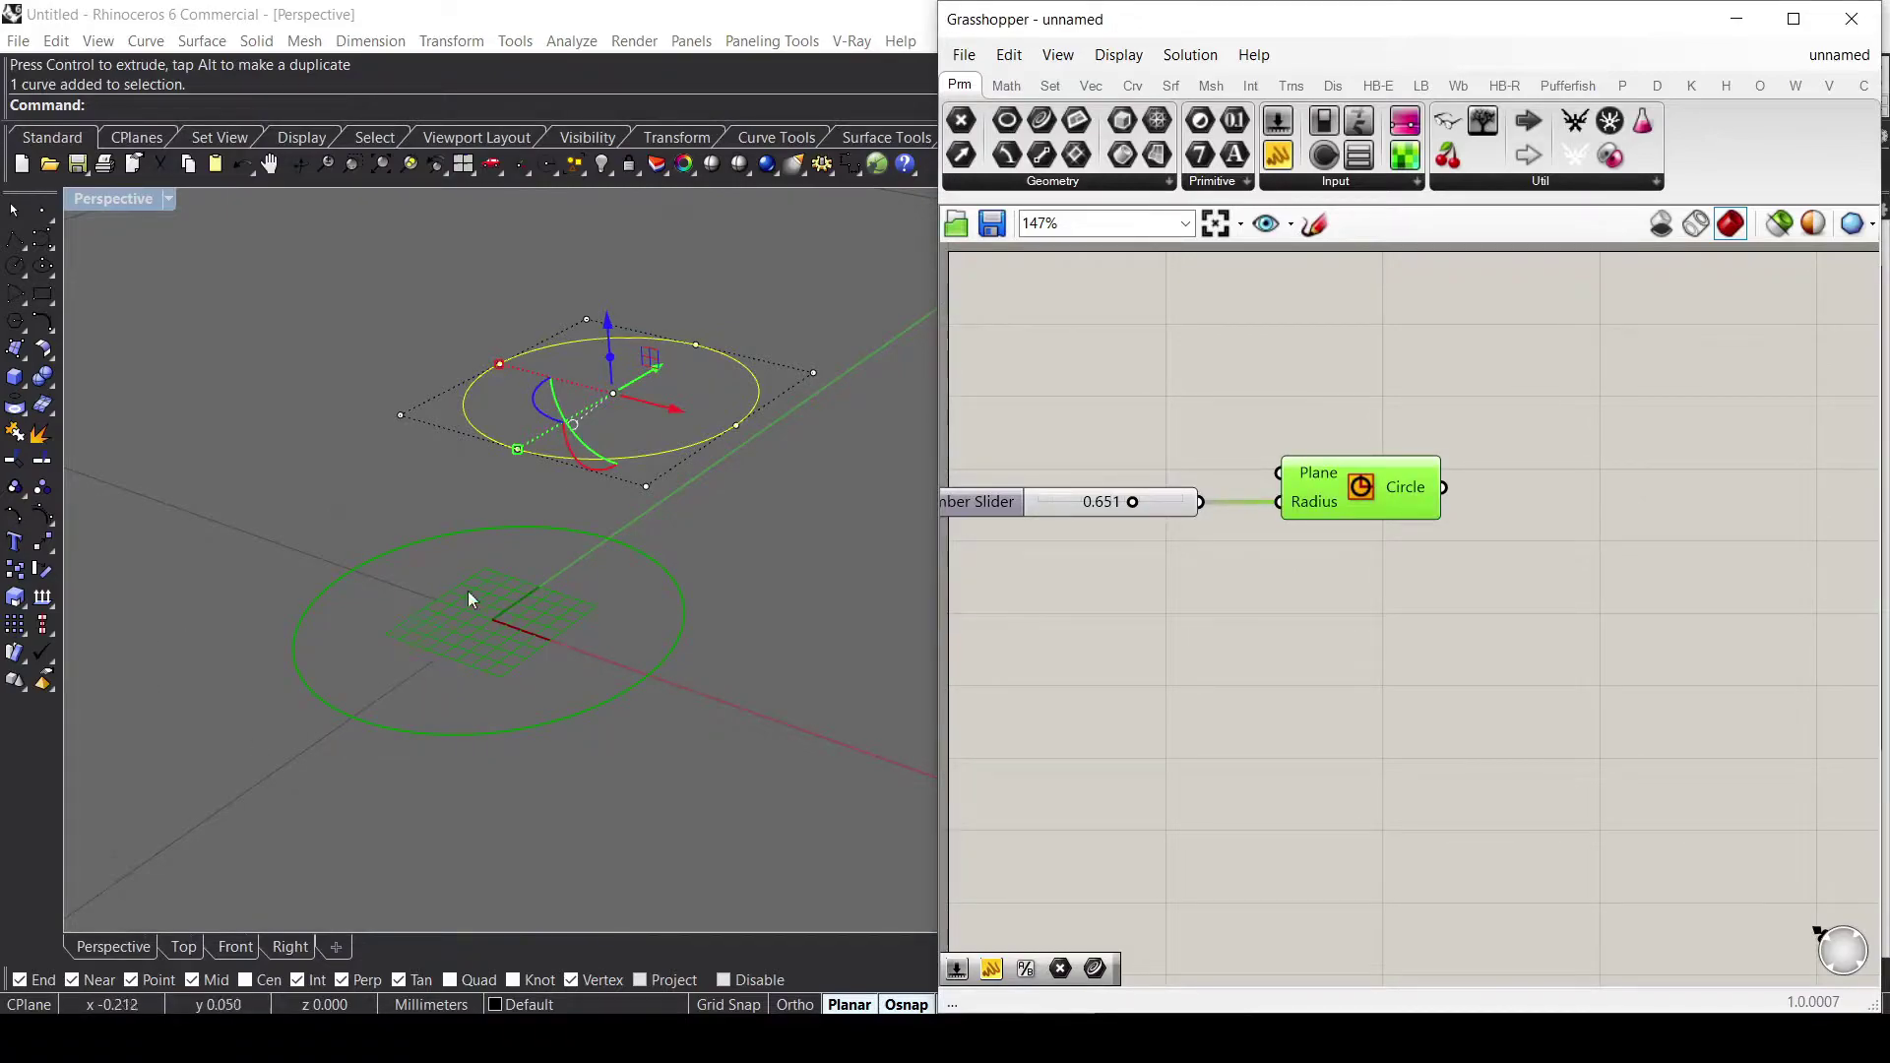
pyautogui.click(1350, 598)
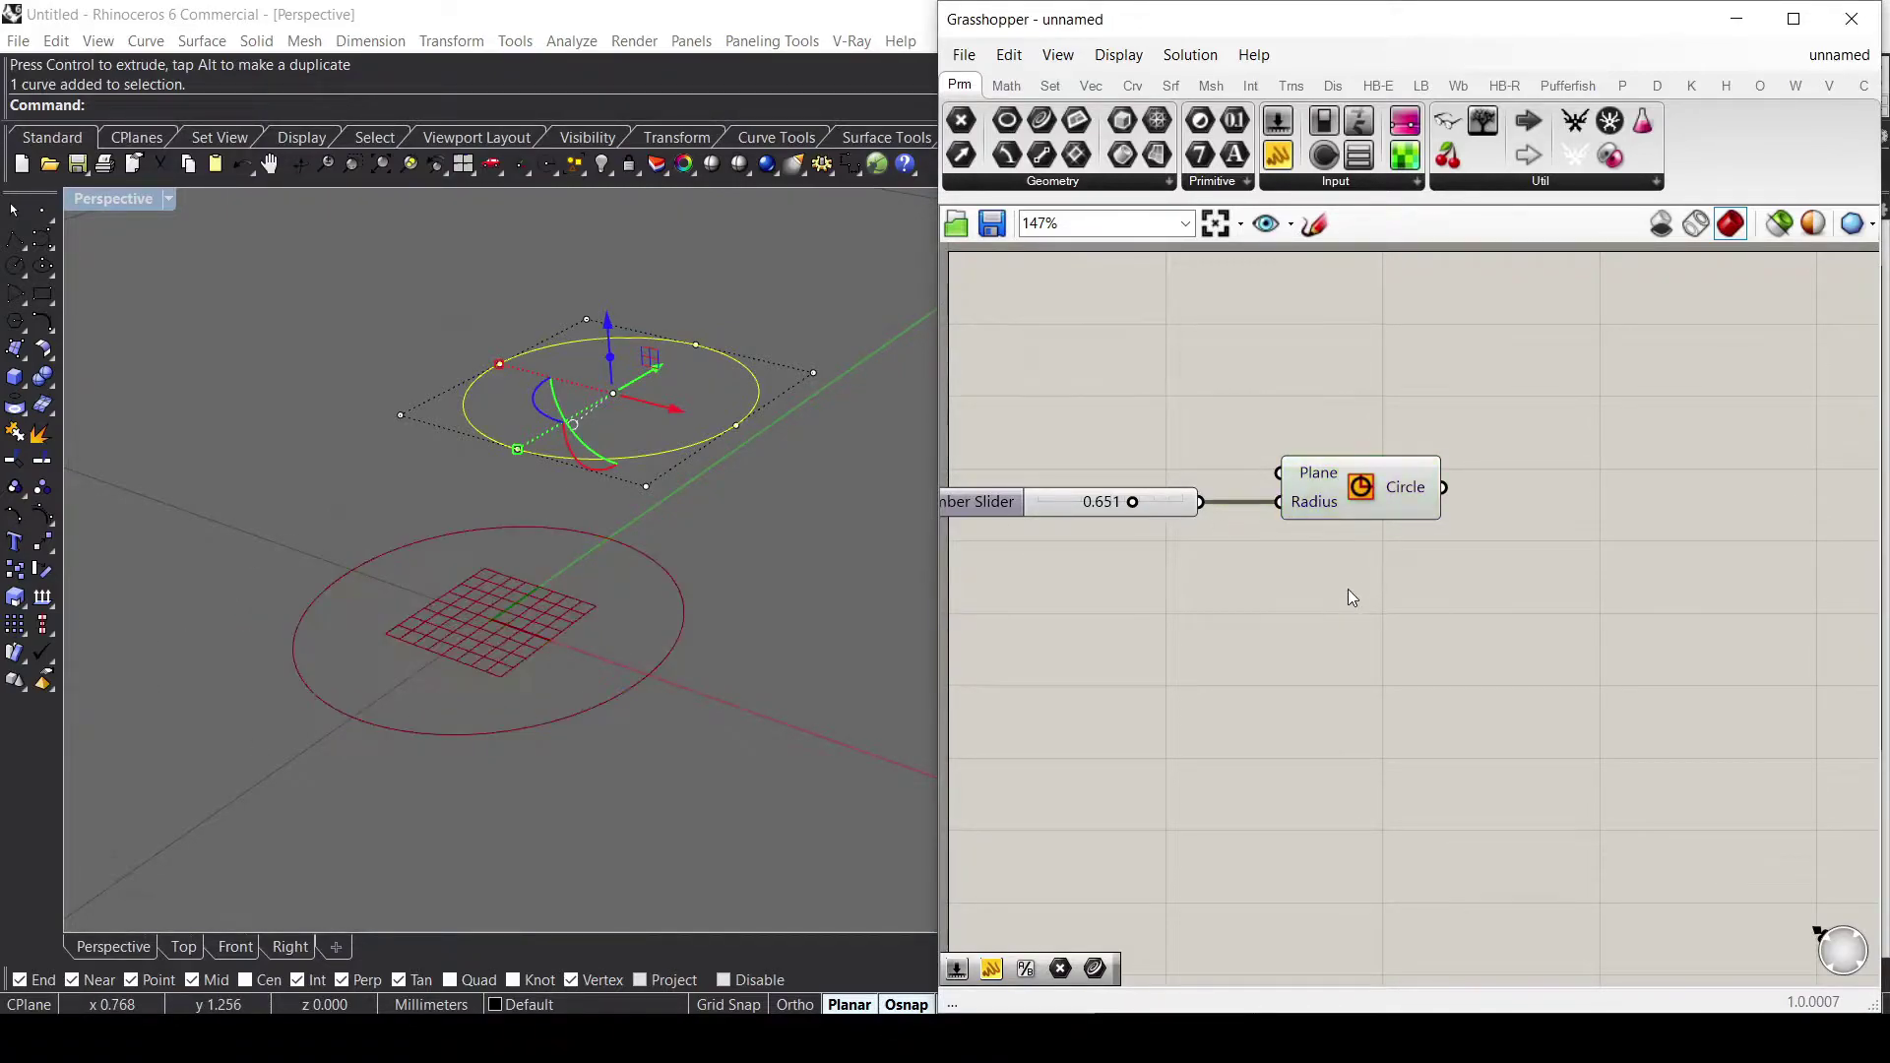
# Delete the baked circle from the Rhino model.
pyautogui.click(646, 486)
pyautogui.press('Delete')
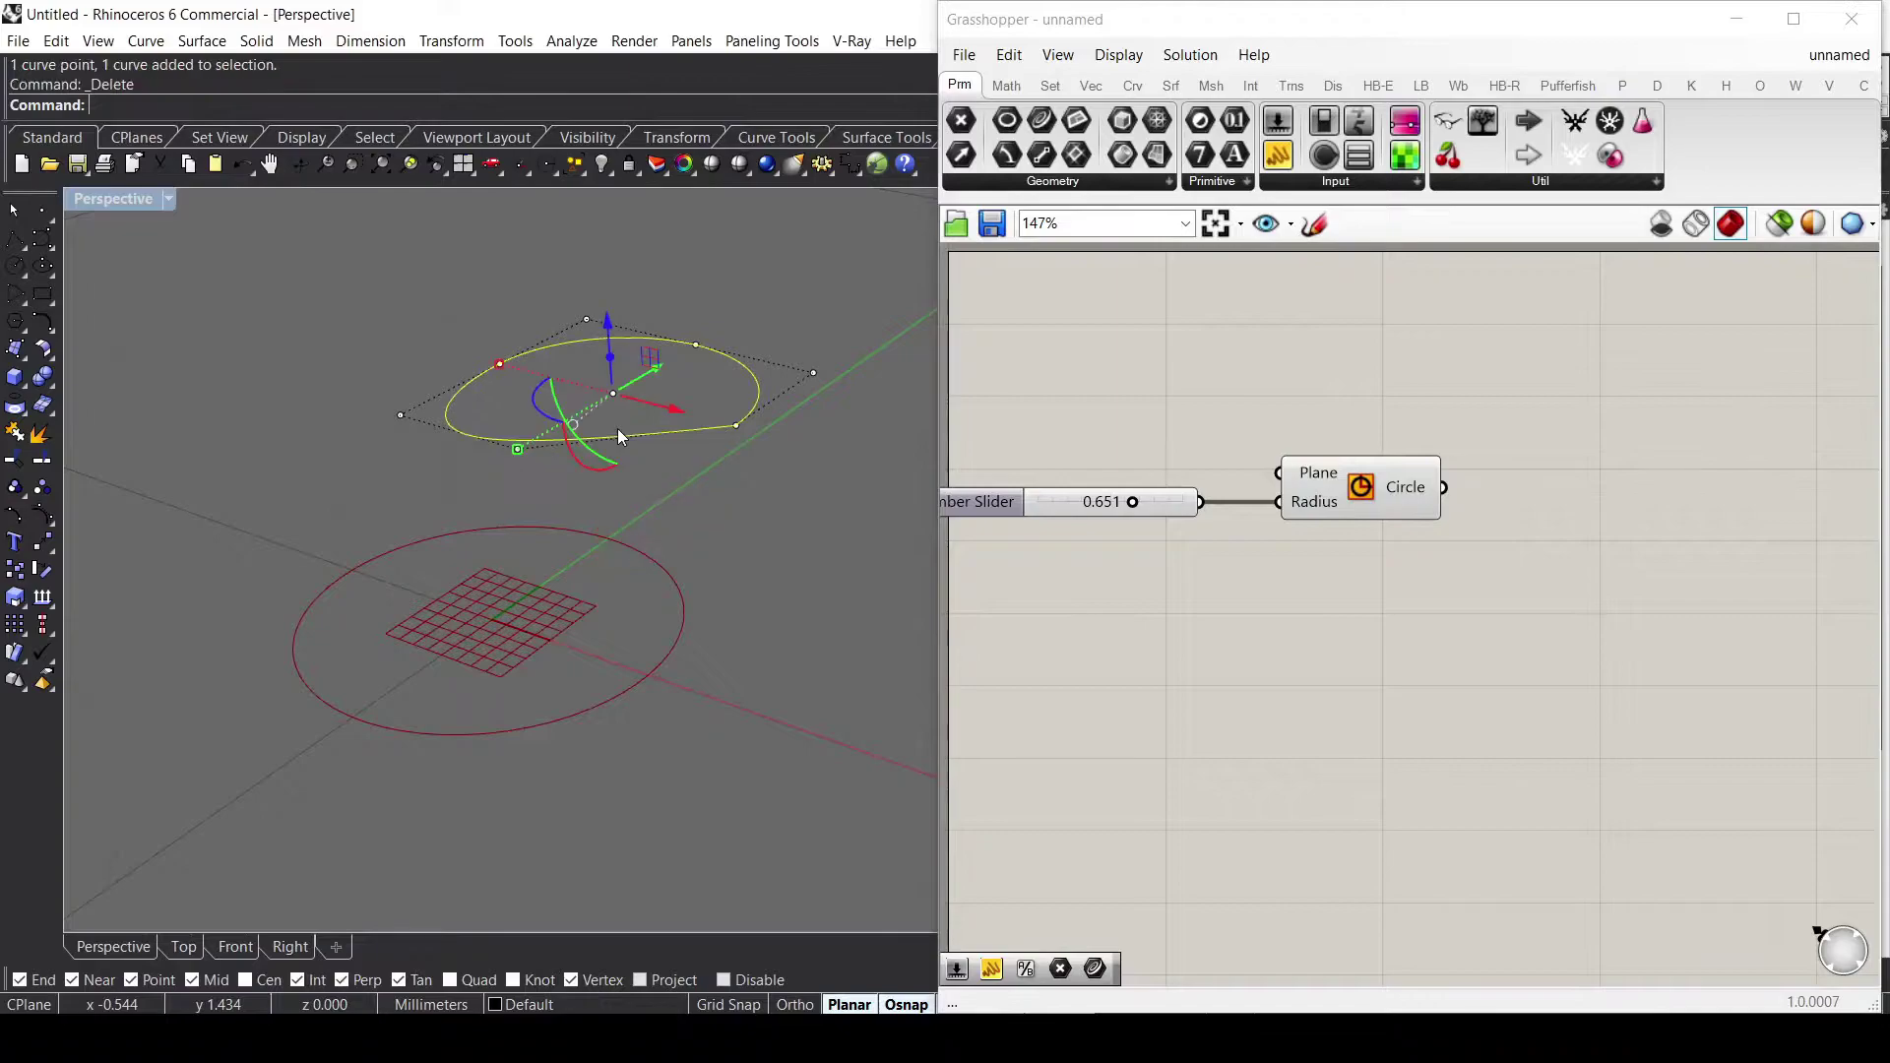
pyautogui.press('Delete')
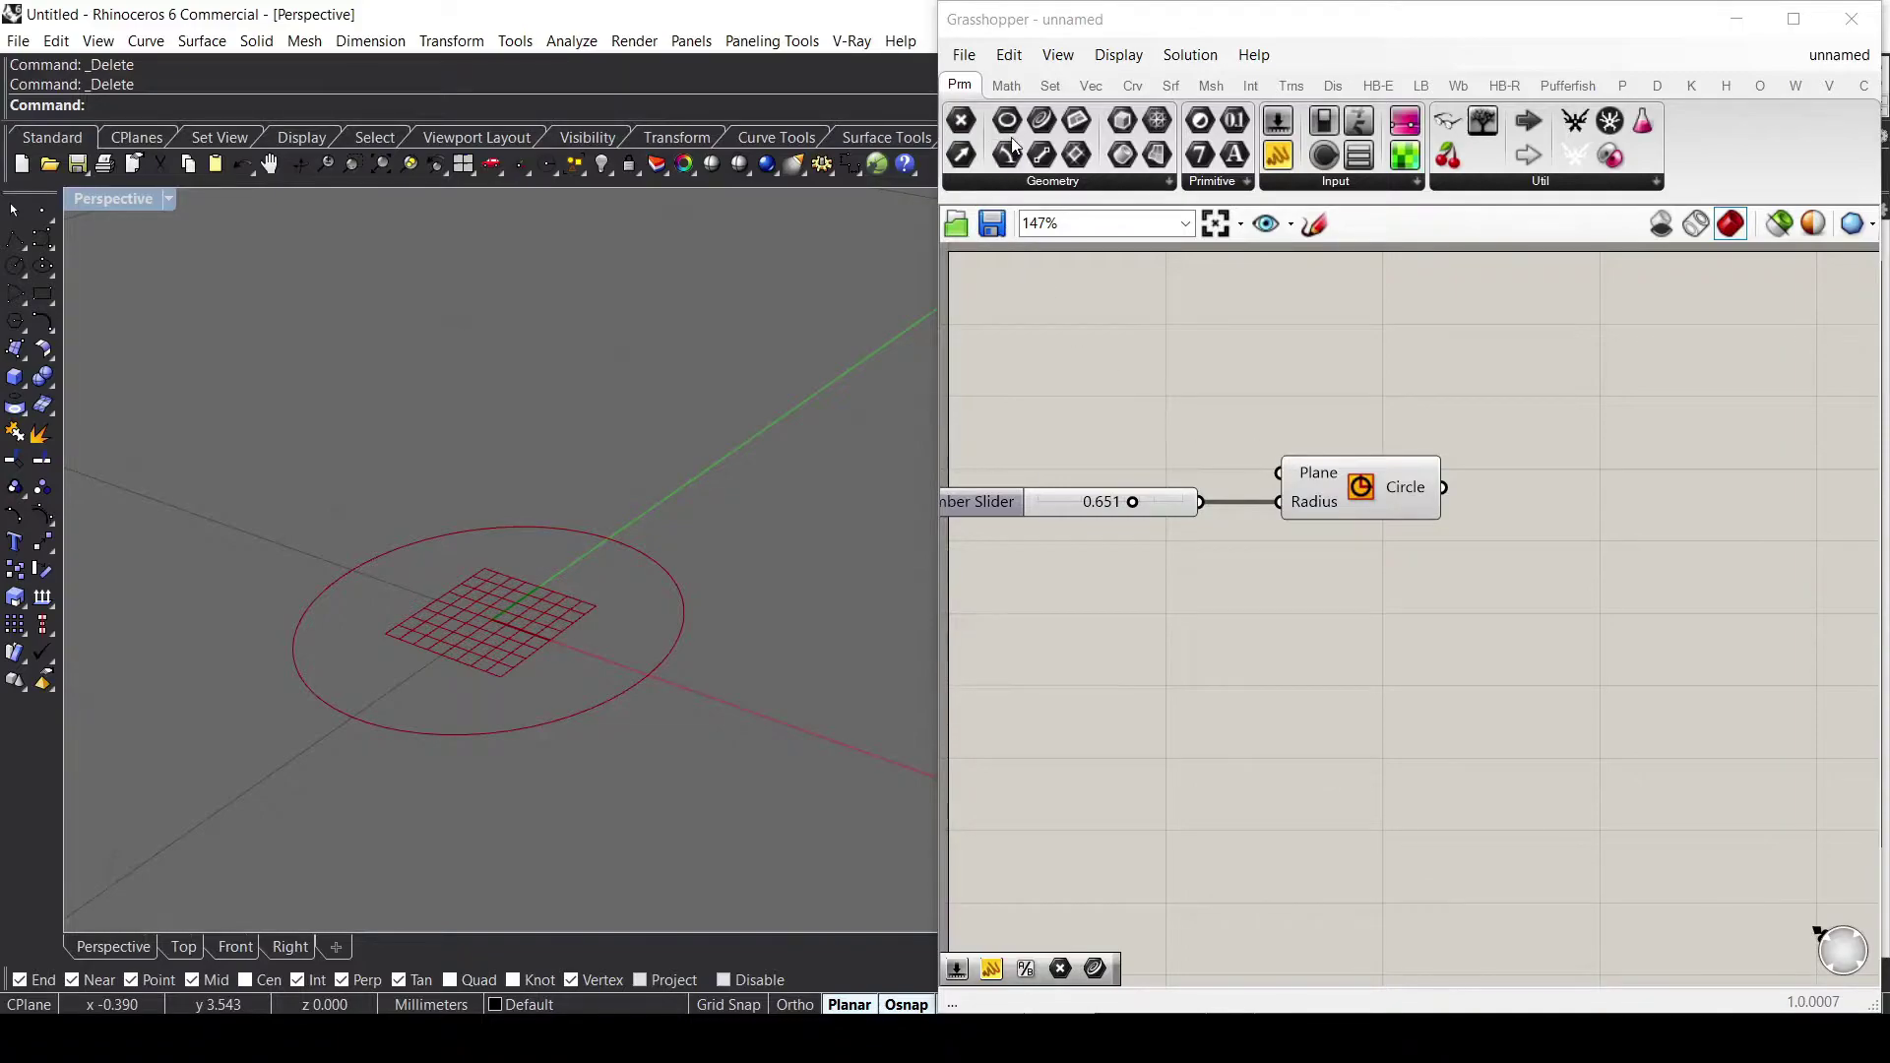
# Add a Point parameter below the slider in Grasshopper, and draw two point objects beyond the circle in the Rhino viewport.
pyautogui.click(1066, 183)
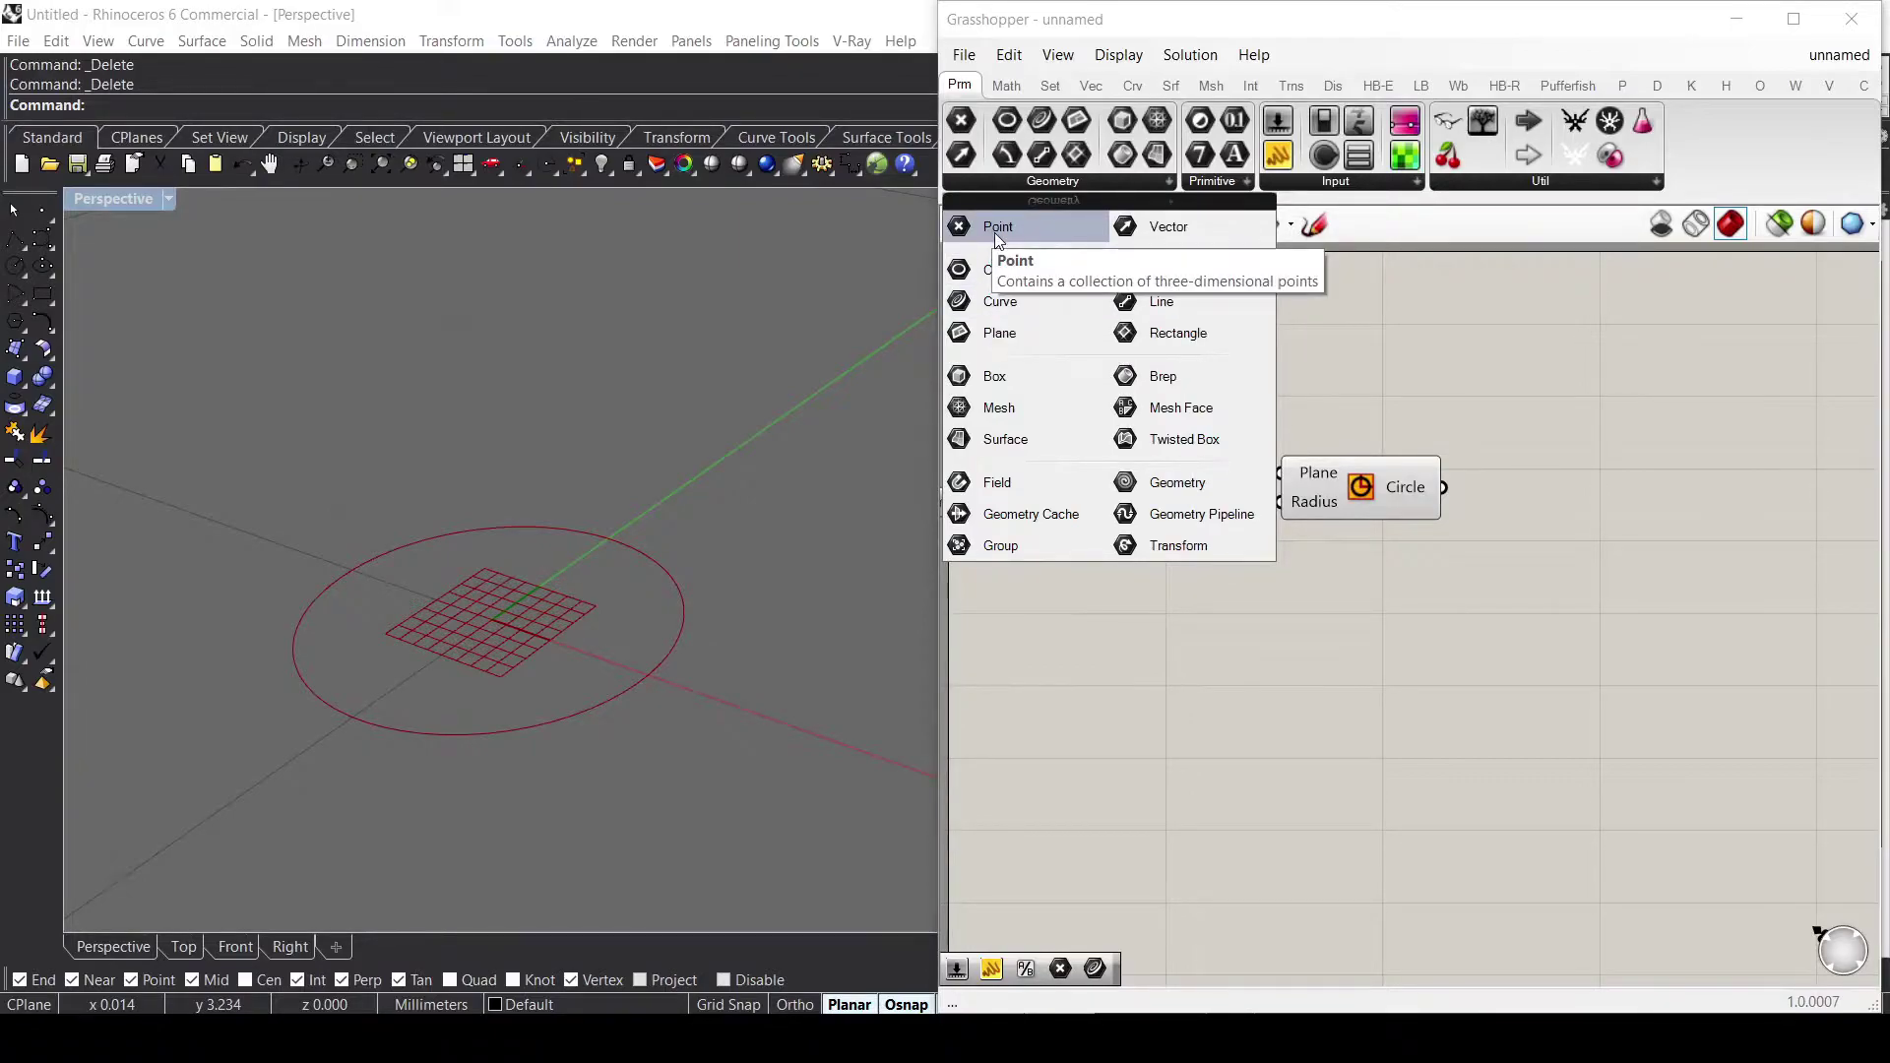
pyautogui.moveTo(994, 232); pyautogui.dragTo(1120, 603)
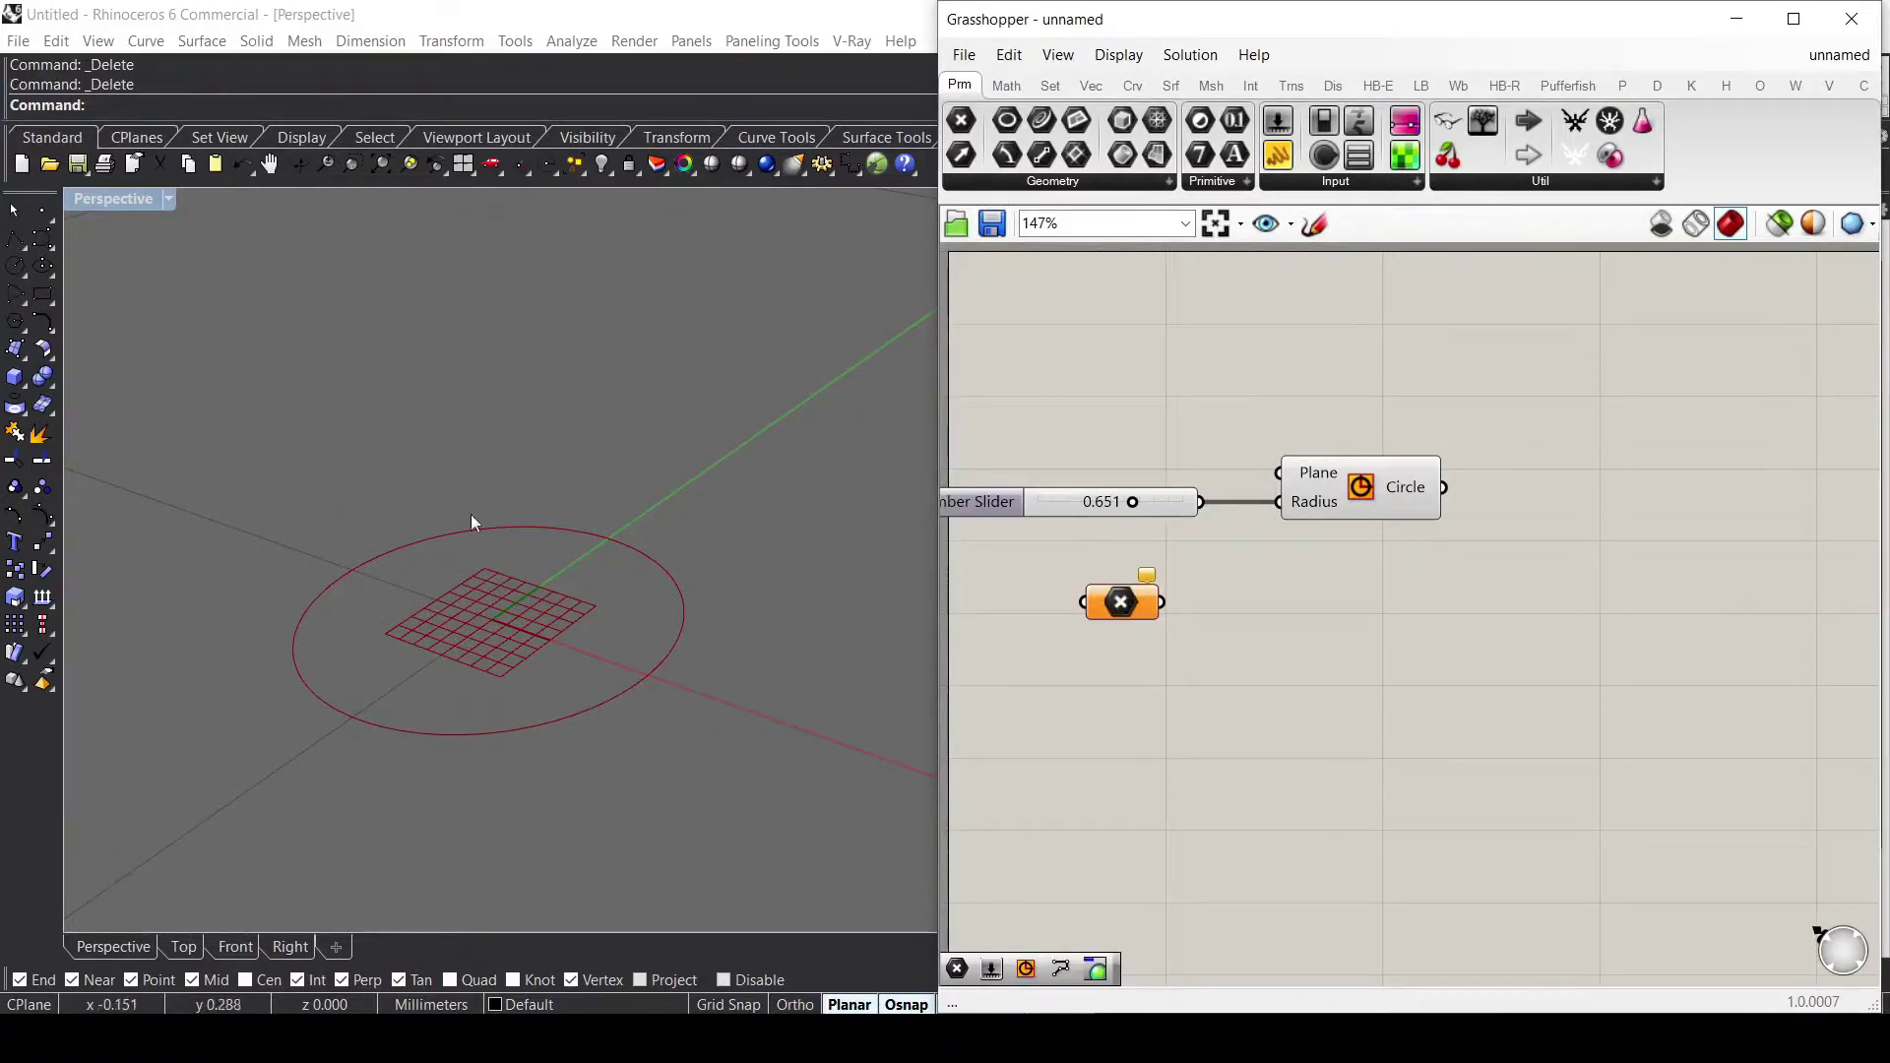
pyautogui.click(42, 211)
pyautogui.click(282, 408)
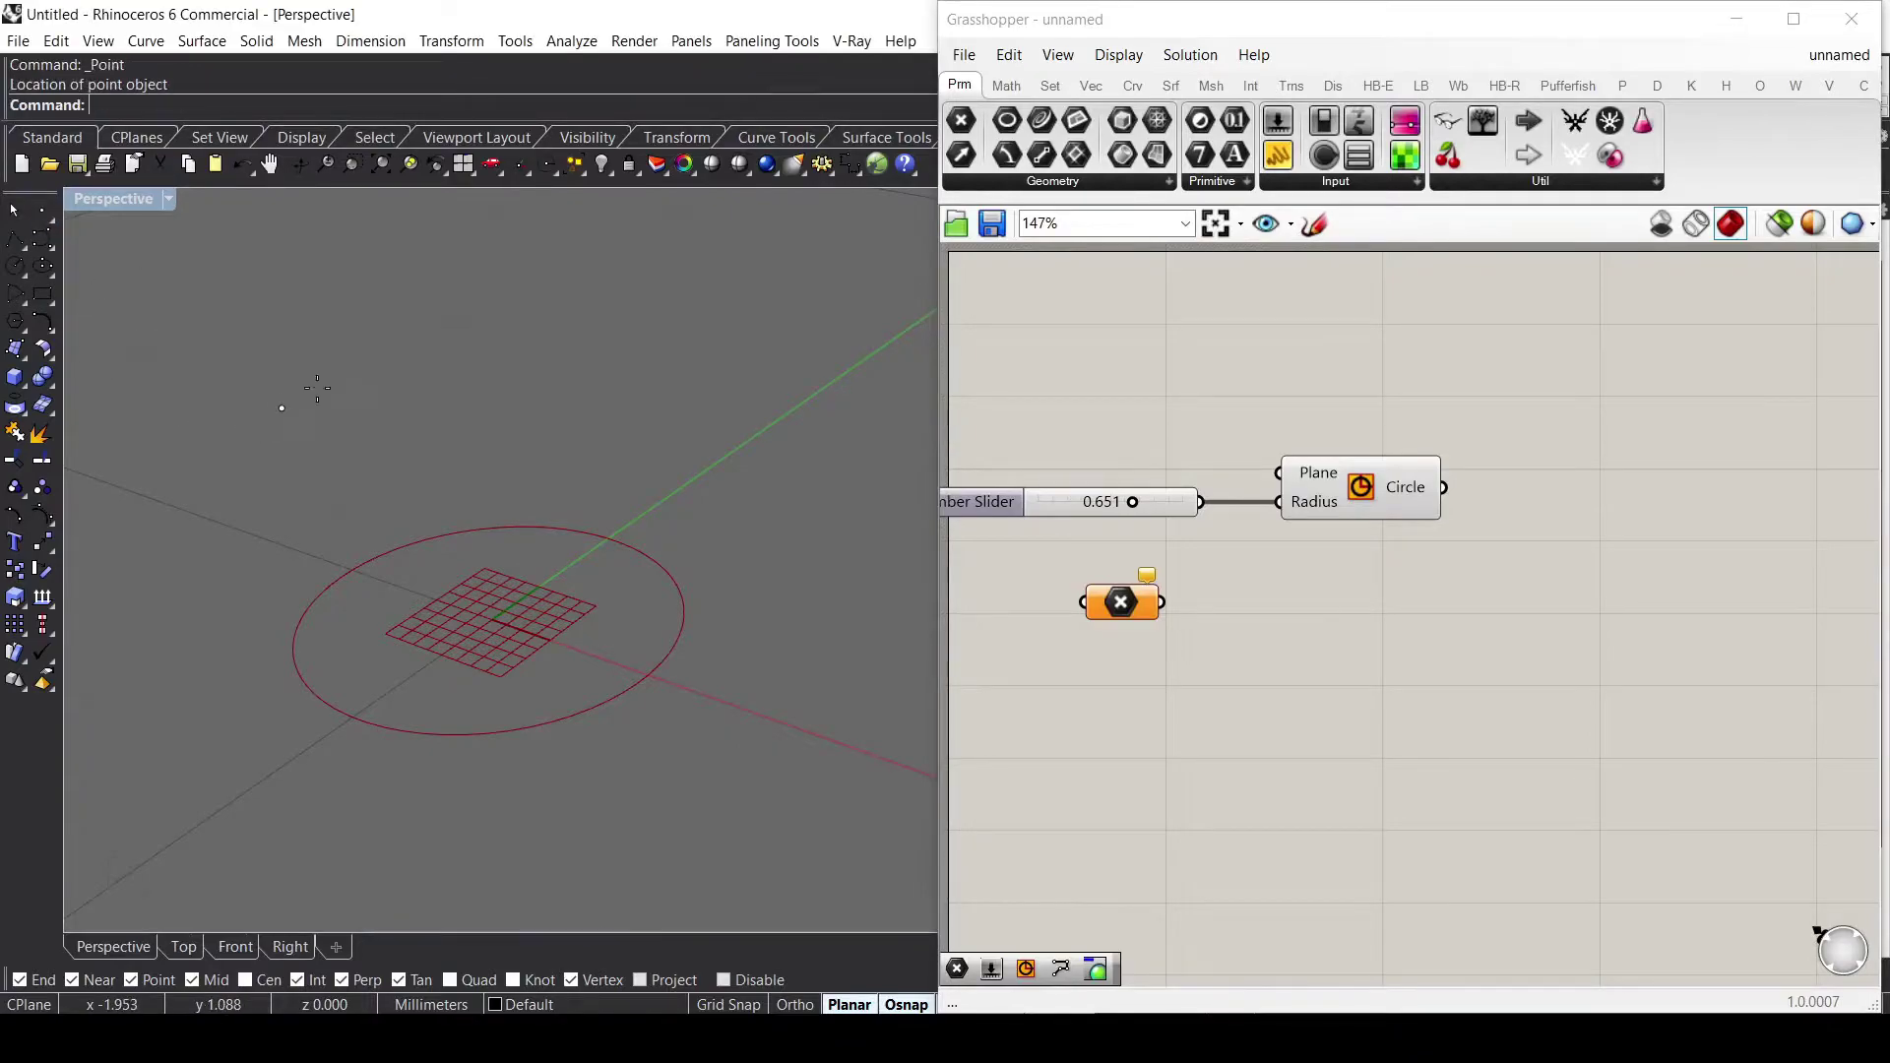
pyautogui.press('Return')
pyautogui.click(411, 381)
# Reference both Rhino points in the Point parameter with Set Multiple Points, and check its stored values.
pyautogui.moveTo(1118, 608); pyautogui.dragTo(1122, 630)
pyautogui.rightClick(1144, 632)
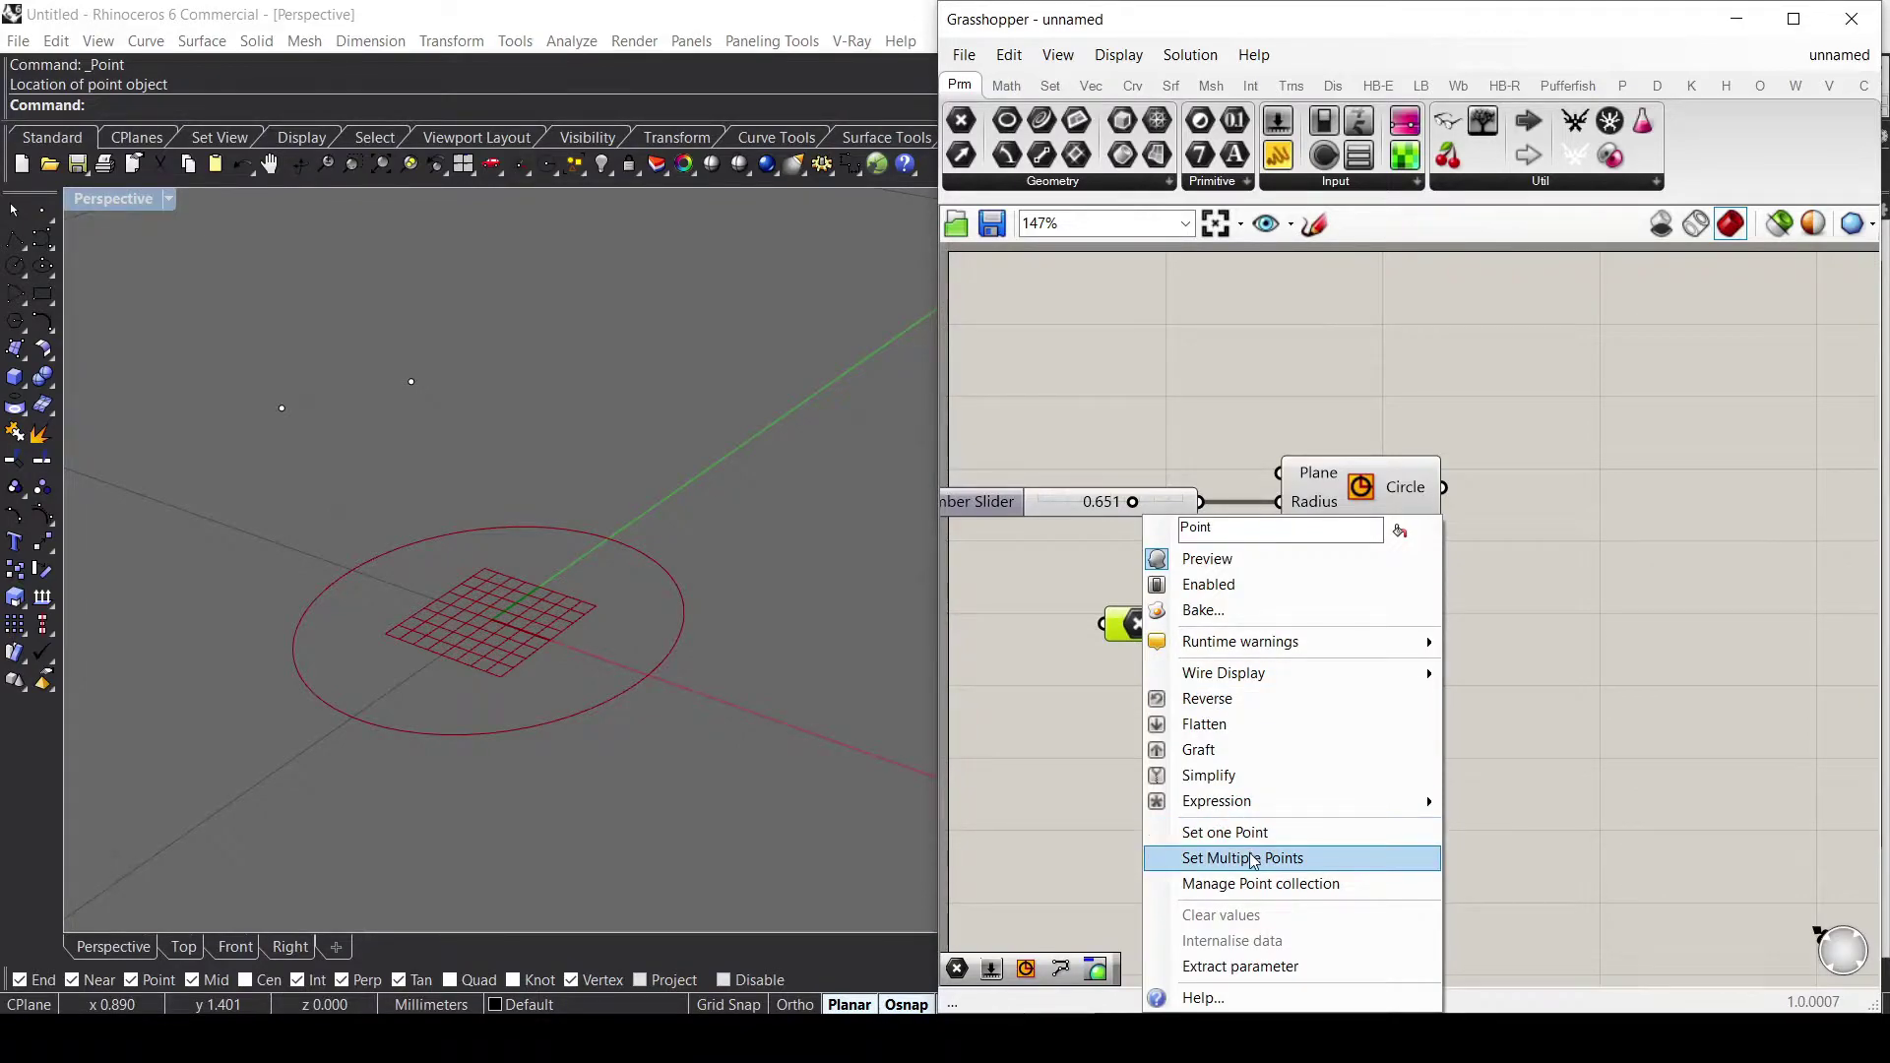
pyautogui.click(1252, 860)
pyautogui.click(281, 407)
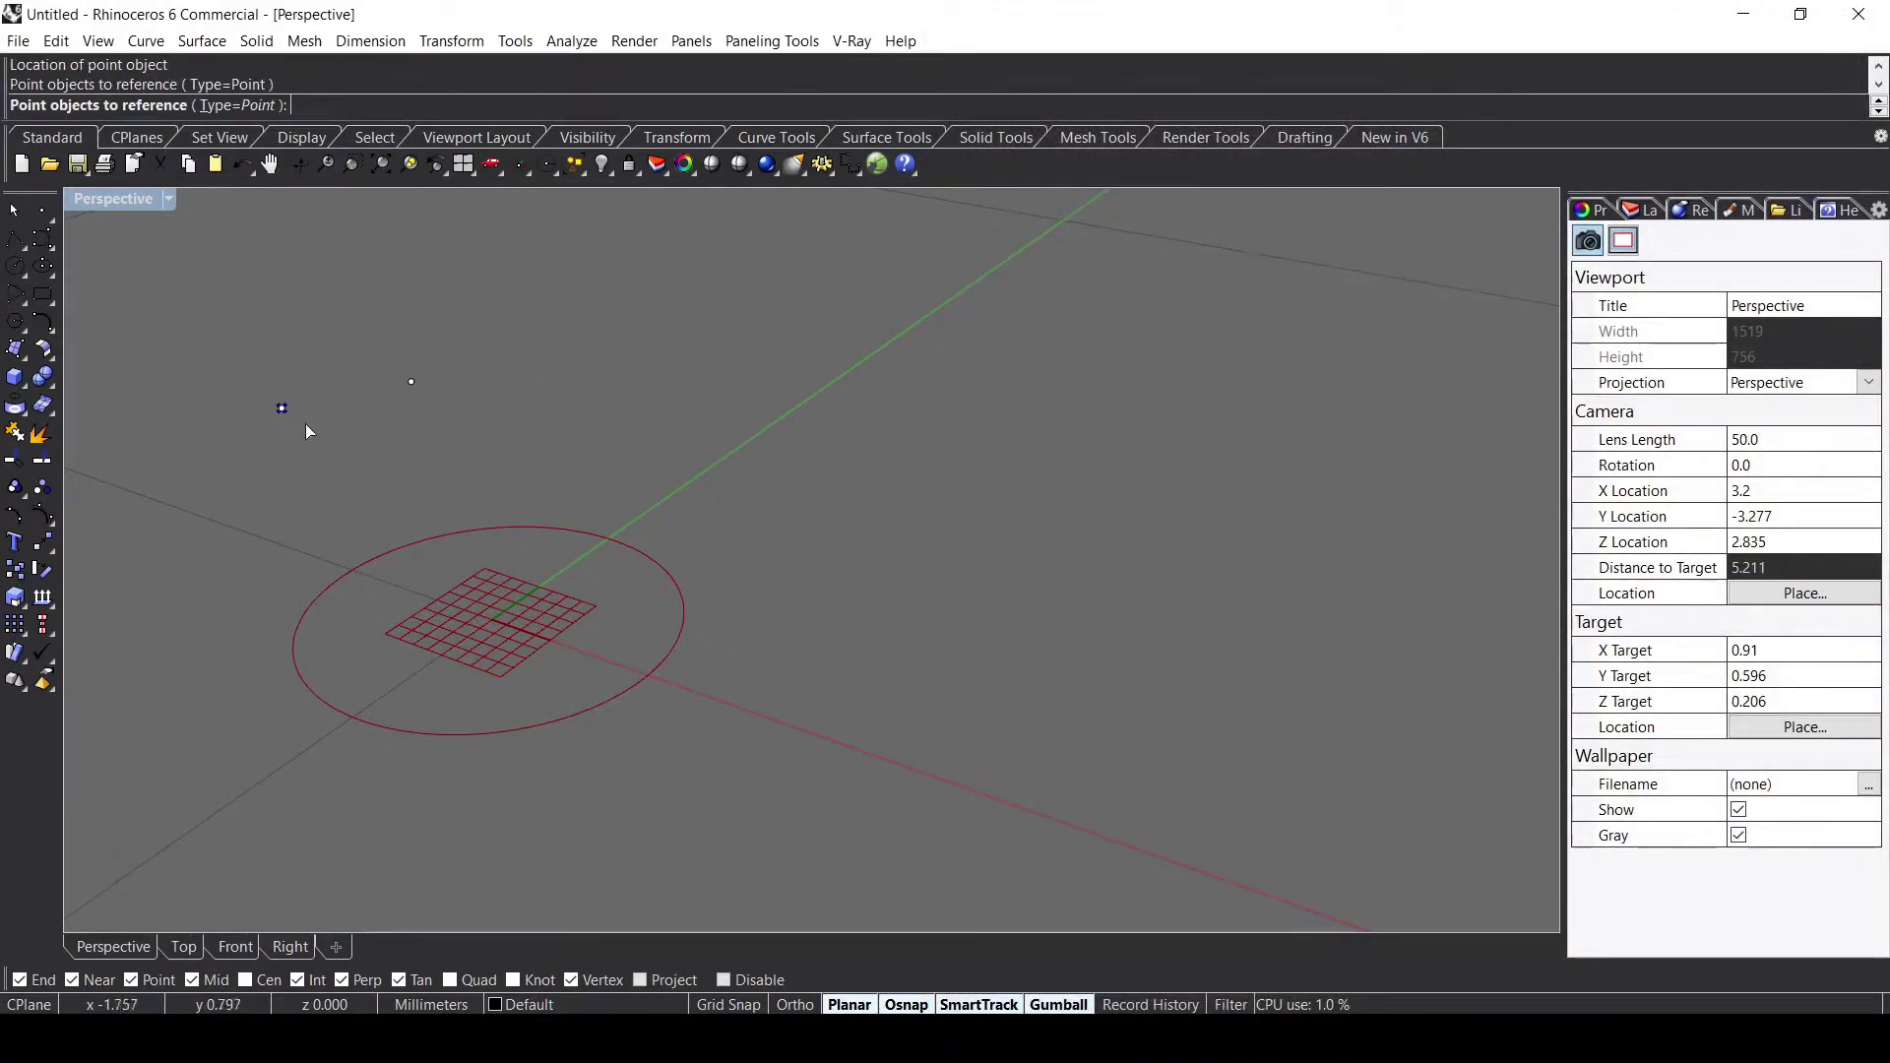
pyautogui.click(411, 383)
pyautogui.press('Return')
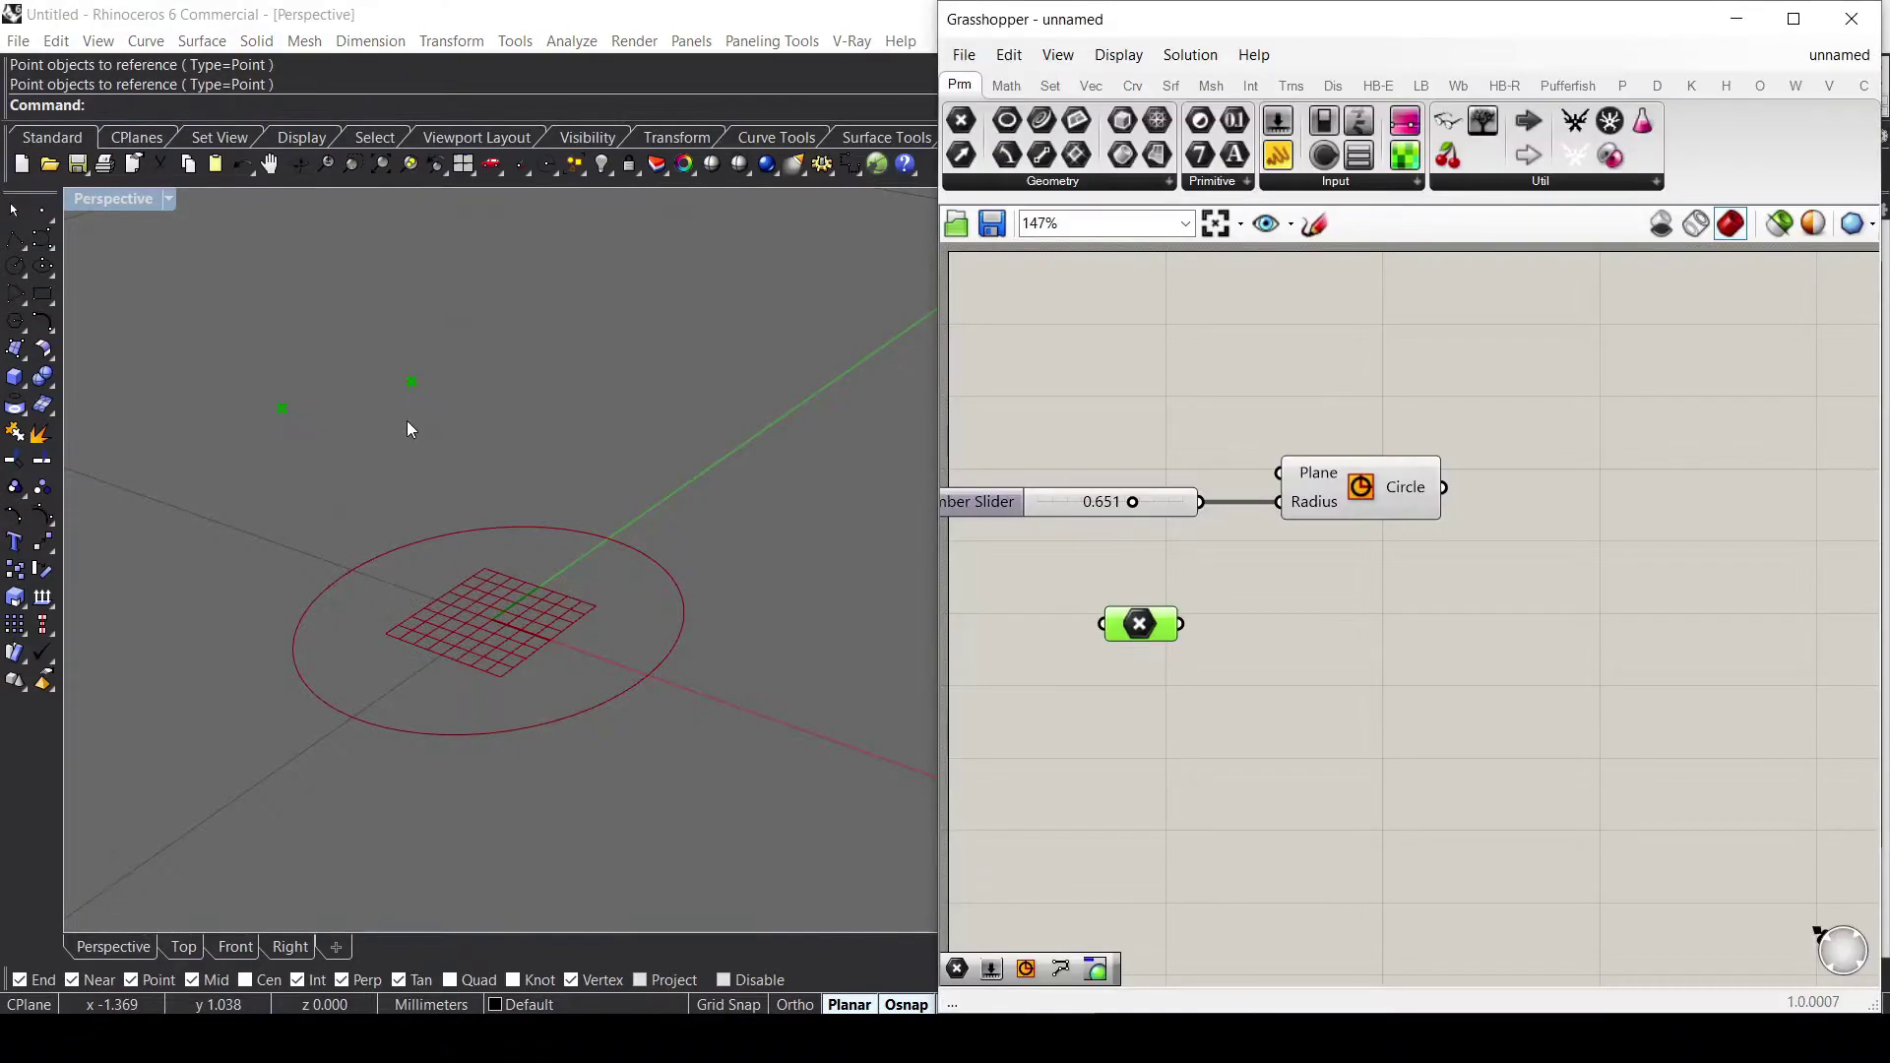
pyautogui.moveTo(1151, 633)
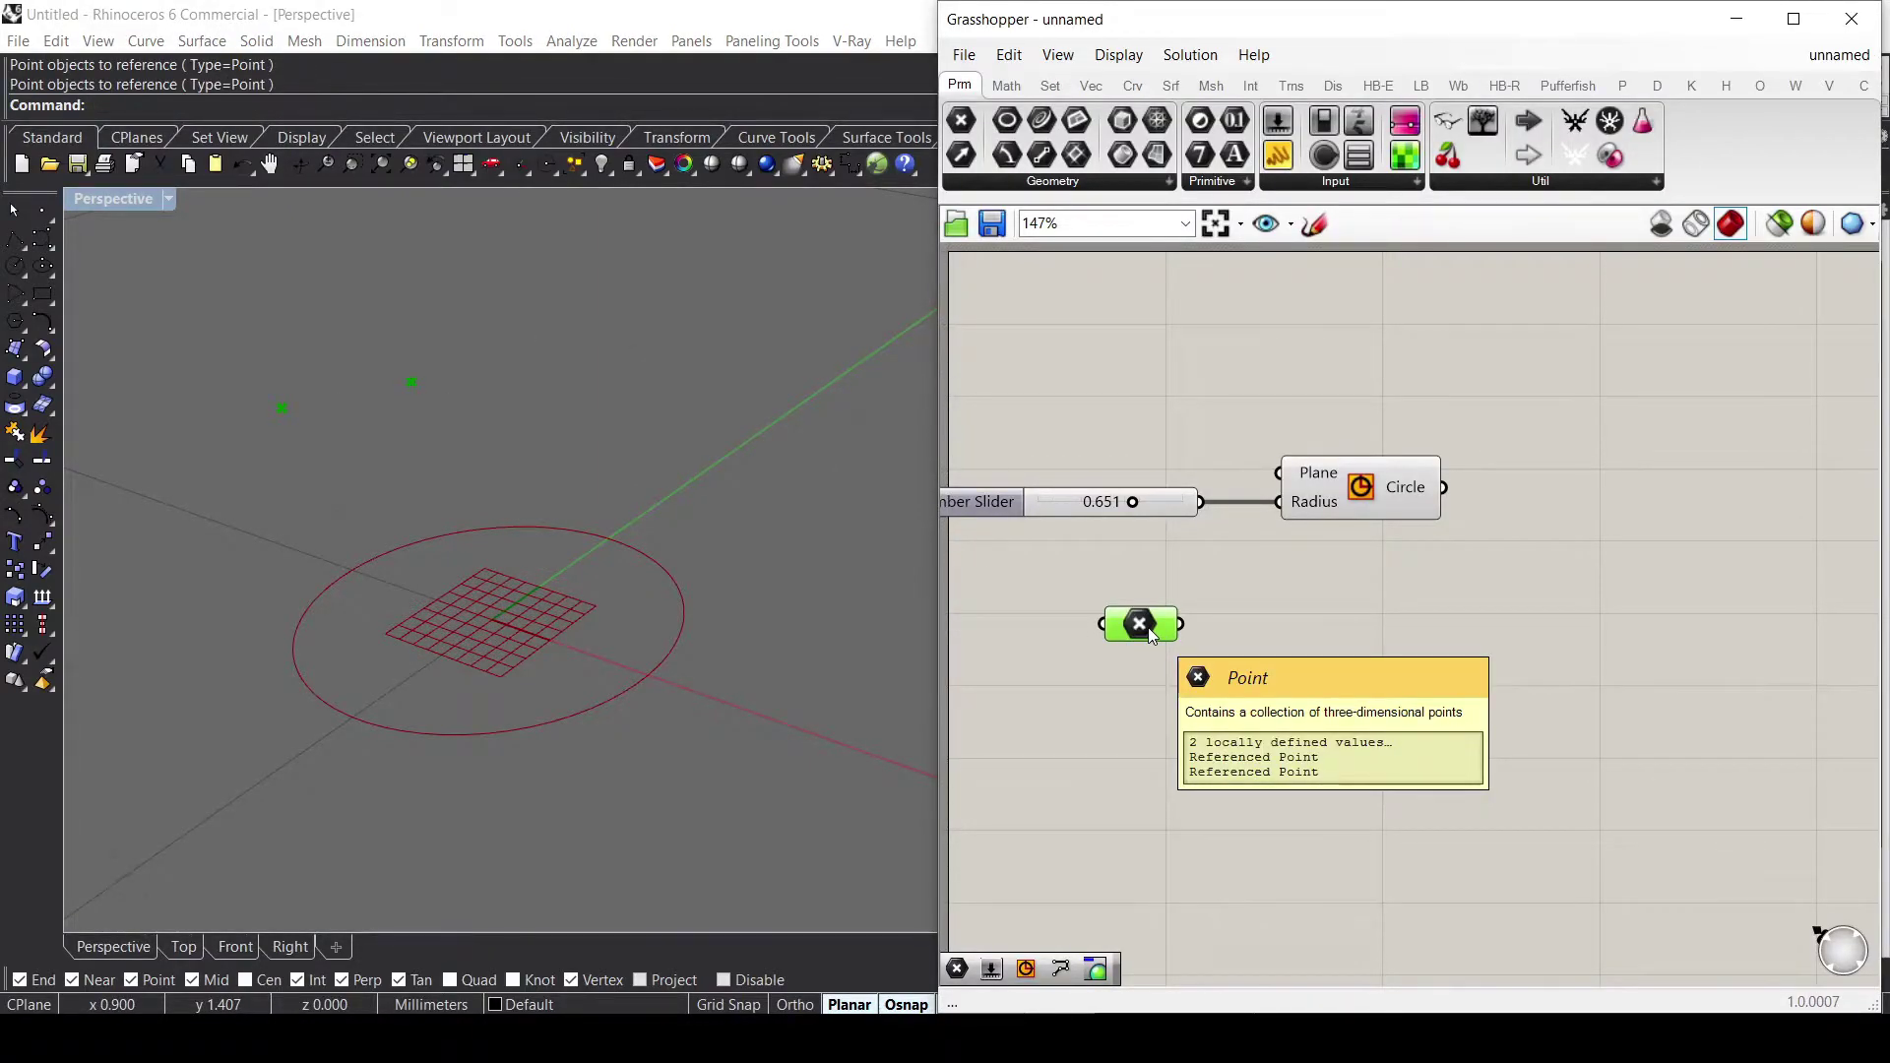
# Delete one of the two referenced points in Rhino, check the Point parameter's reaction, and undo the deletion.
pyautogui.click(411, 381)
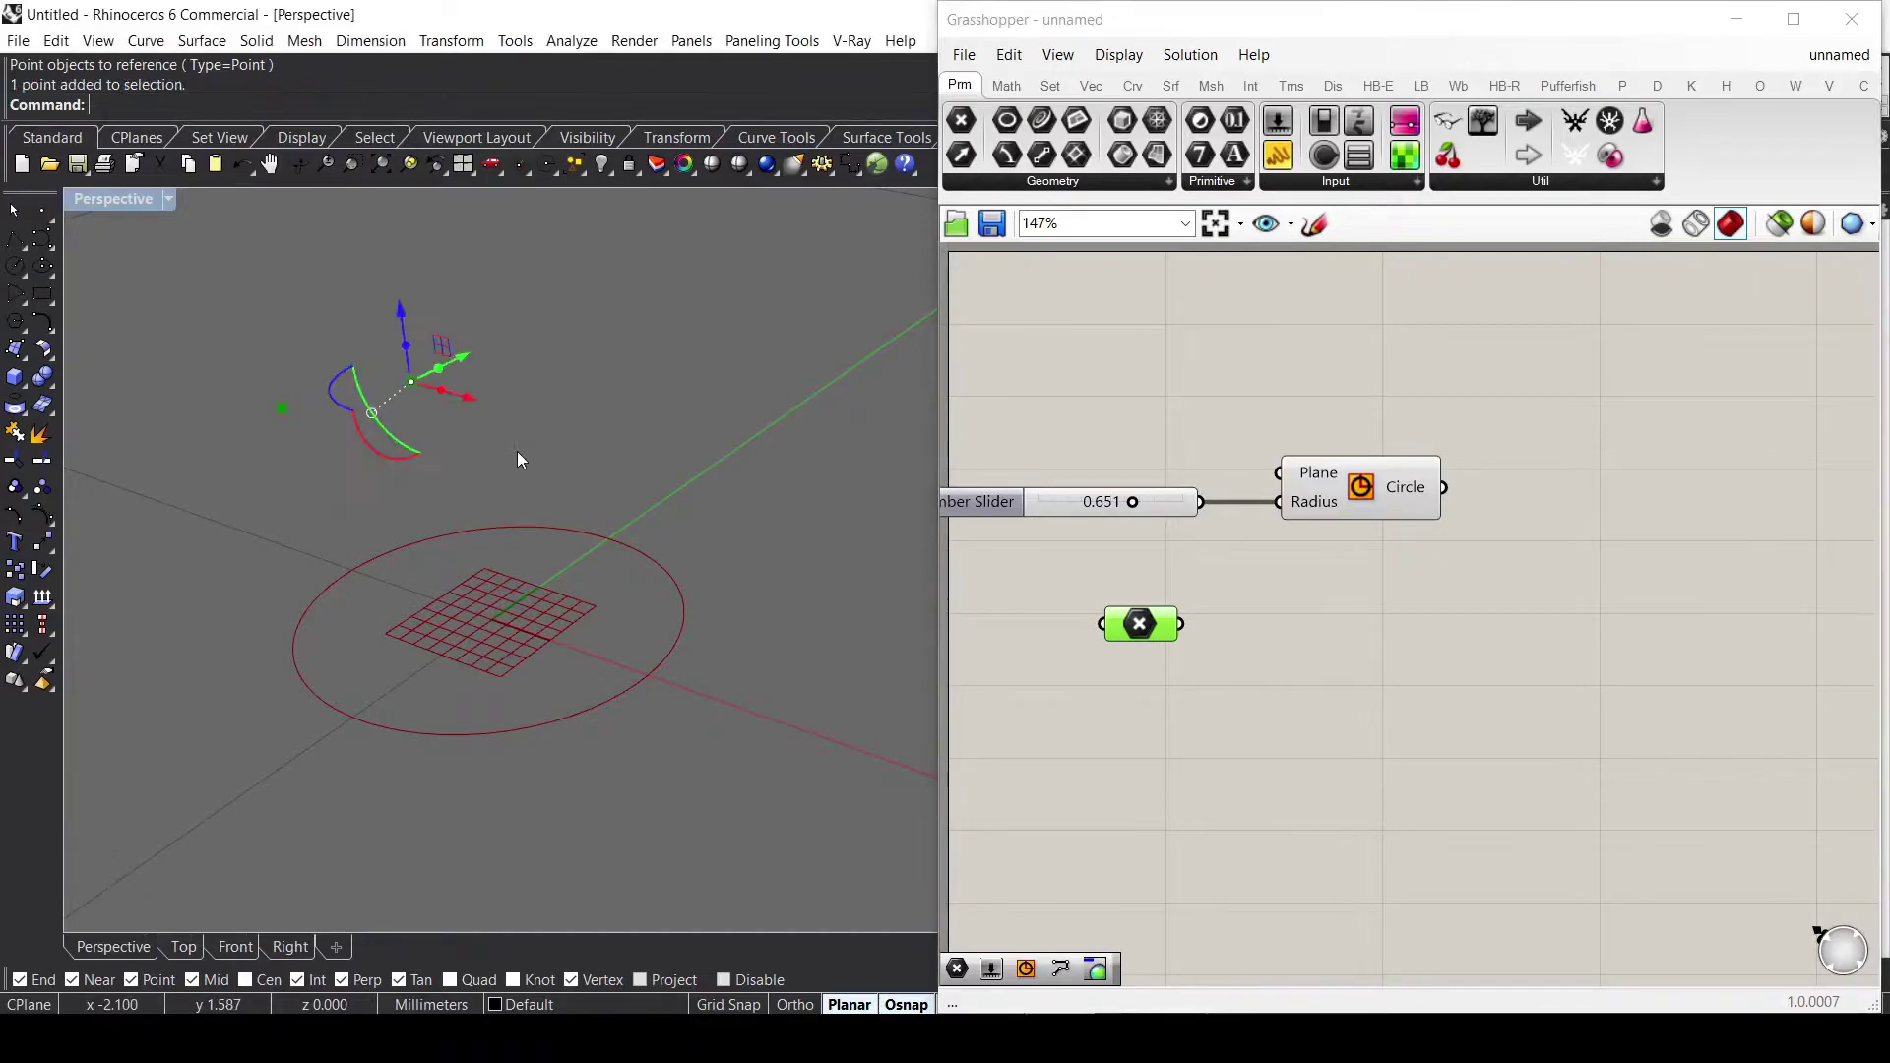
pyautogui.press('Delete')
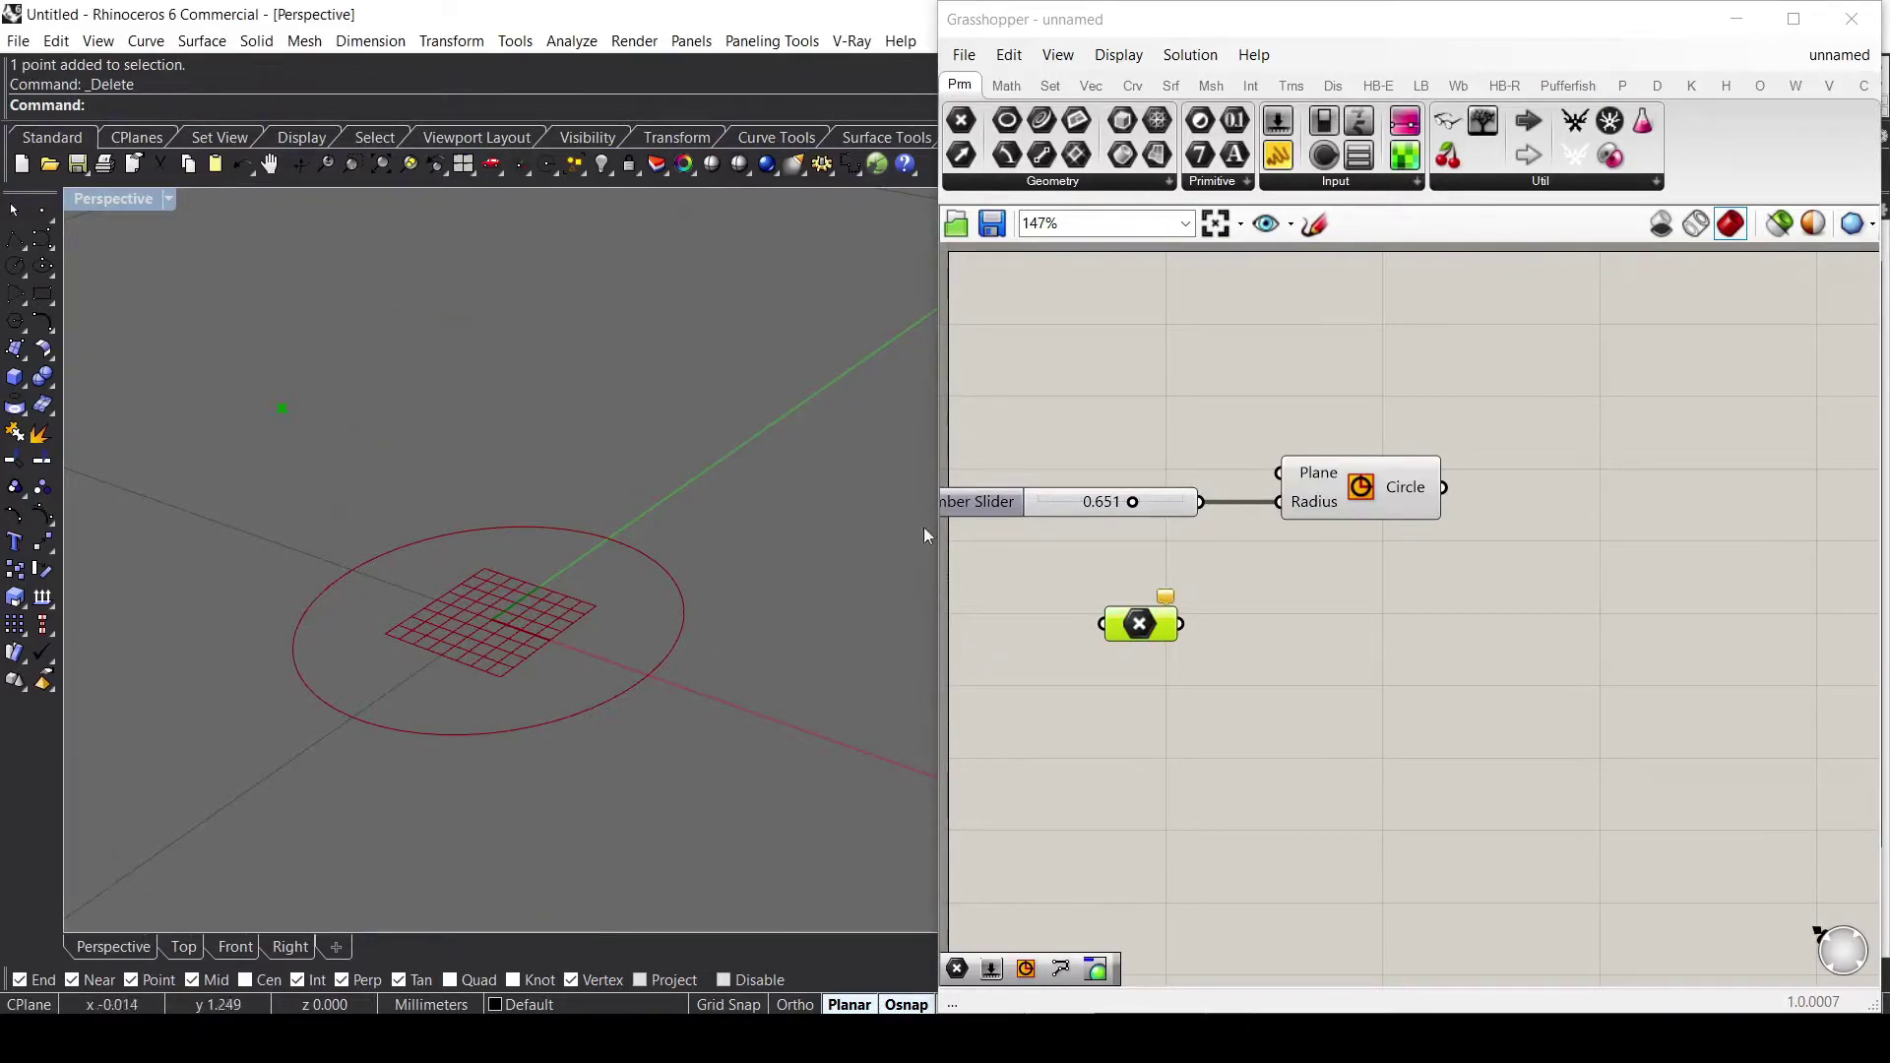
pyautogui.moveTo(1165, 598)
pyautogui.hotkey('ctrl', 'z')
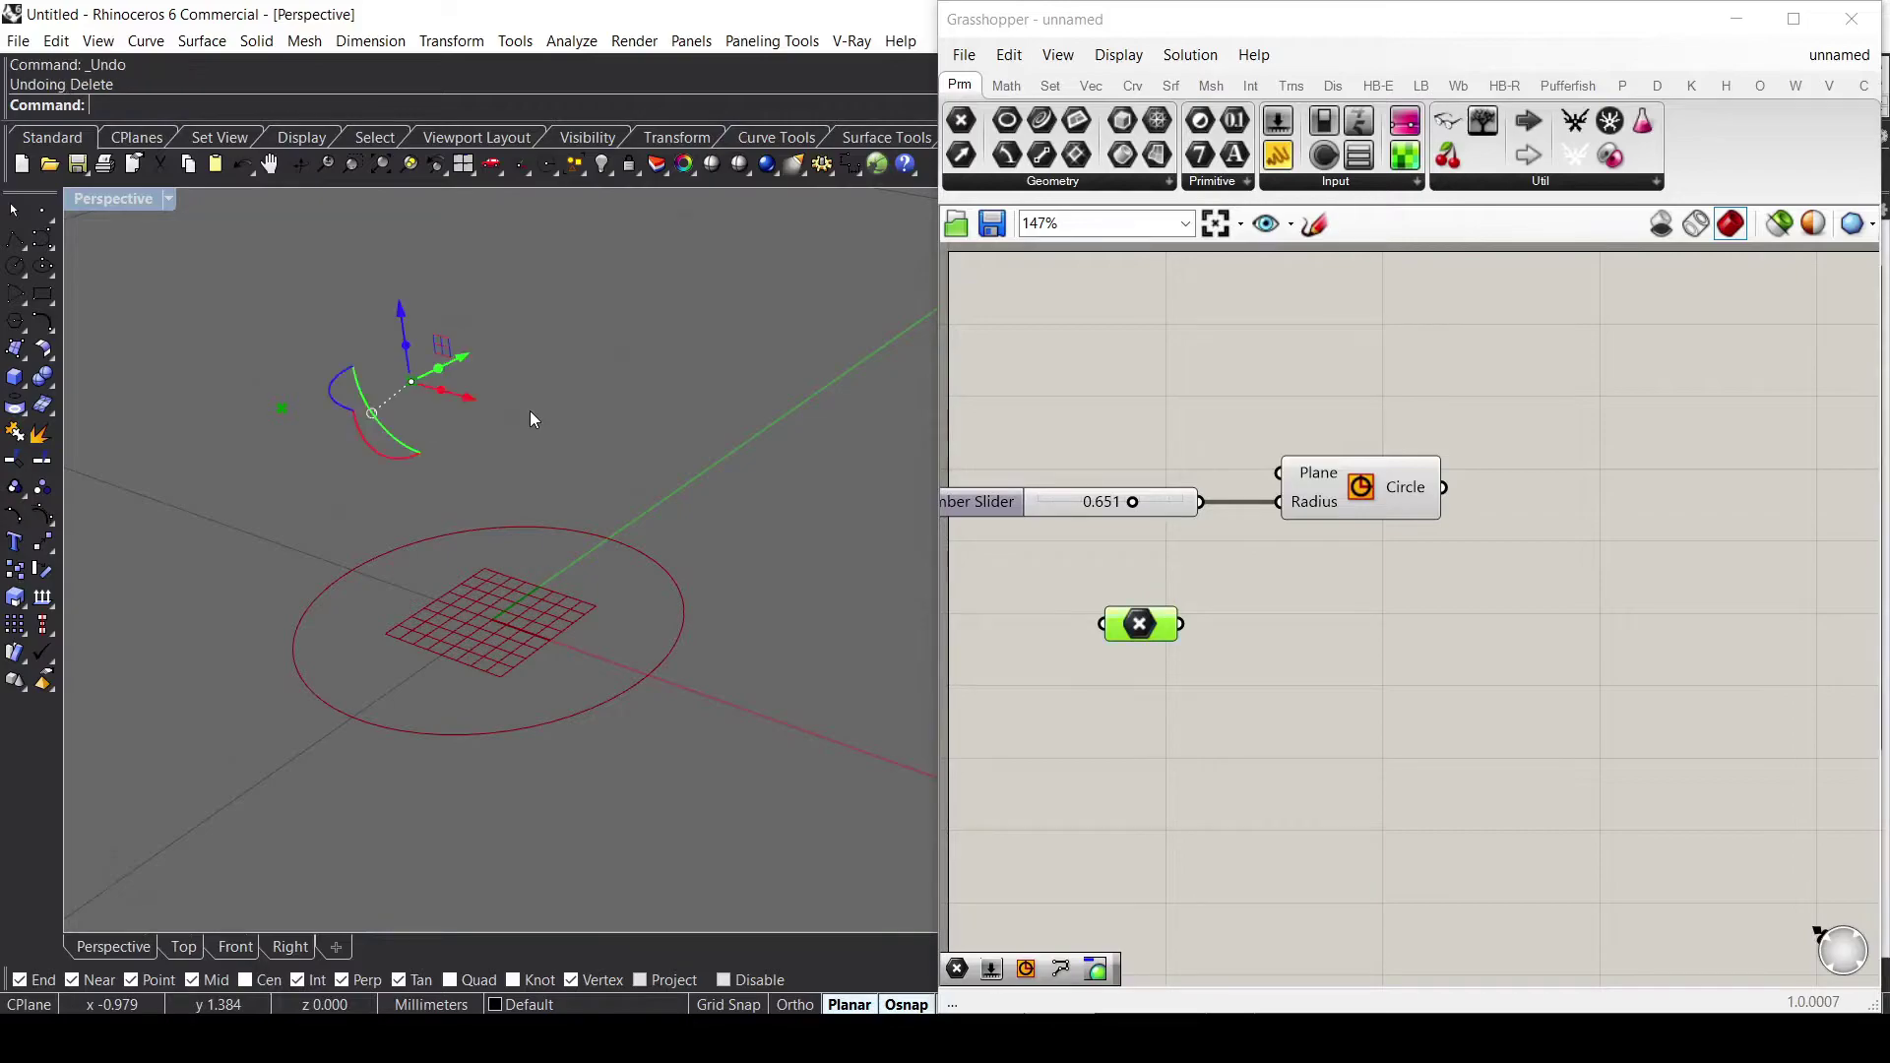
# Internalise the data of the Point parameter and check its stored values.
pyautogui.rightClick(1140, 624)
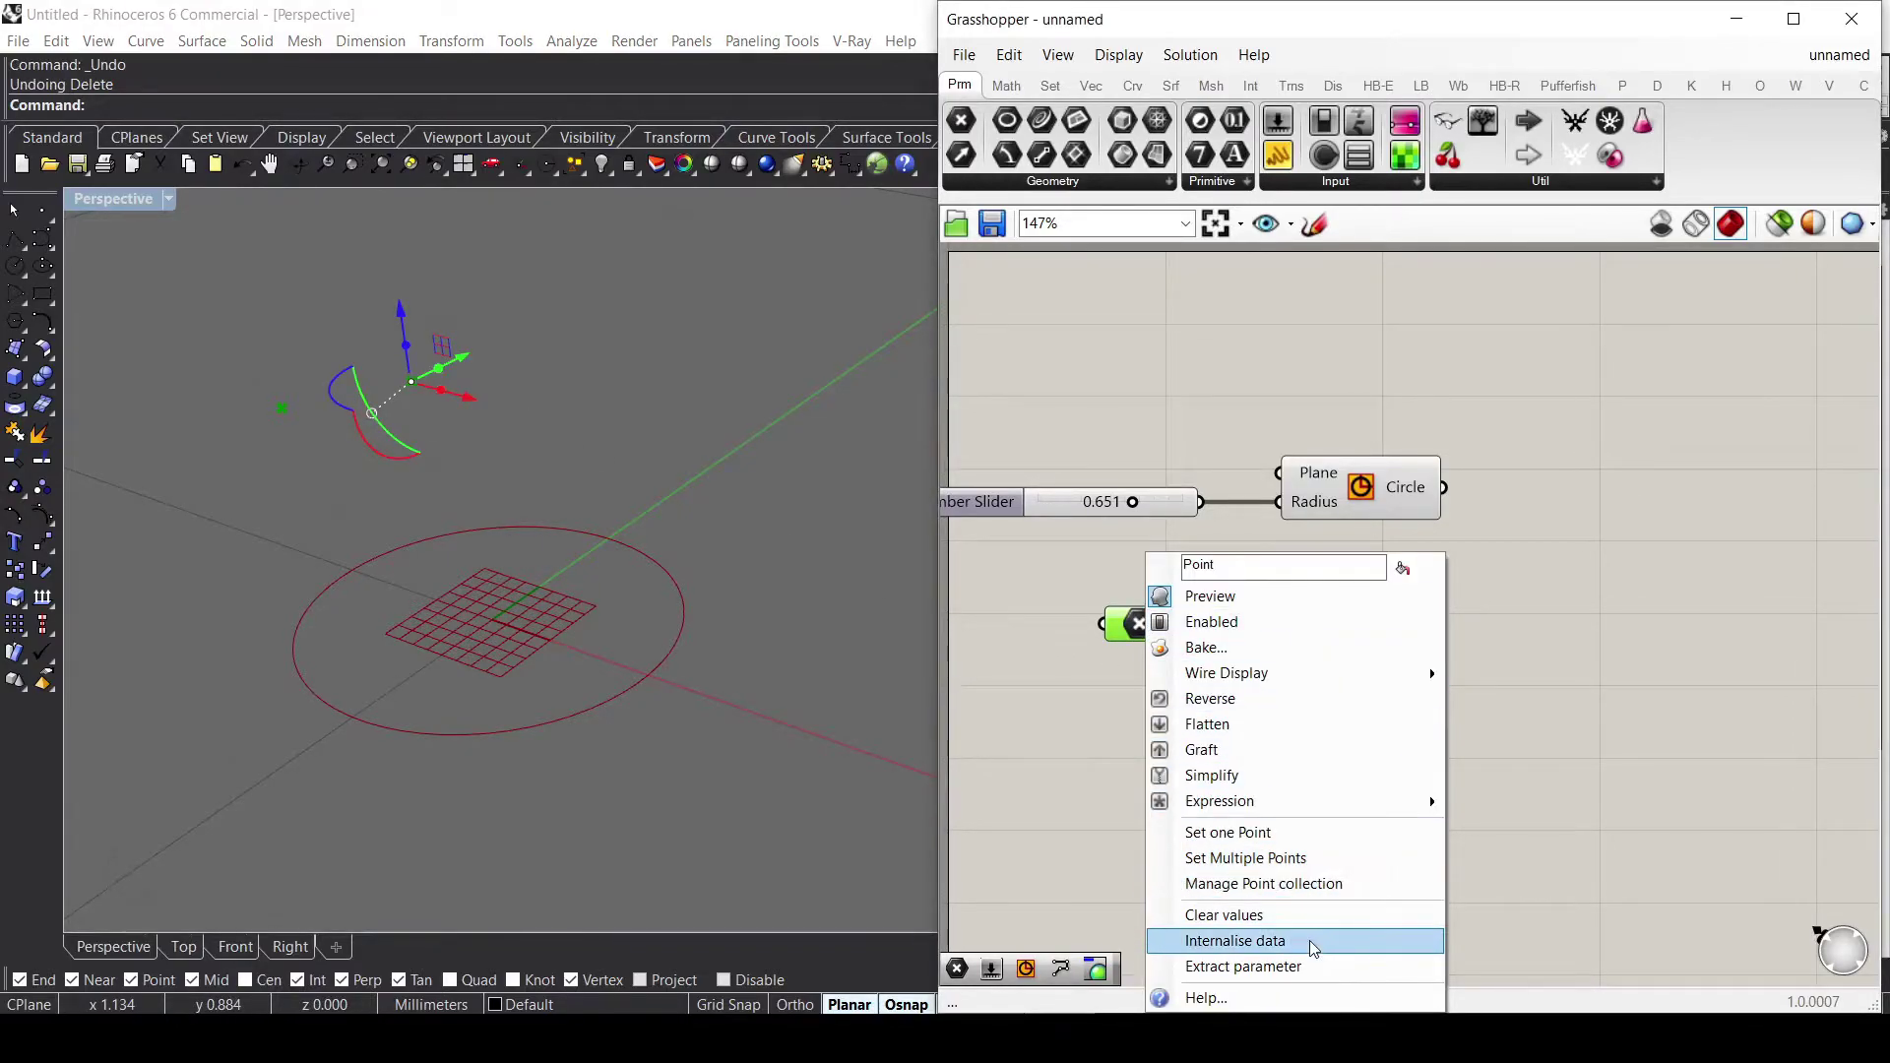
pyautogui.click(1238, 944)
pyautogui.moveTo(1139, 626)
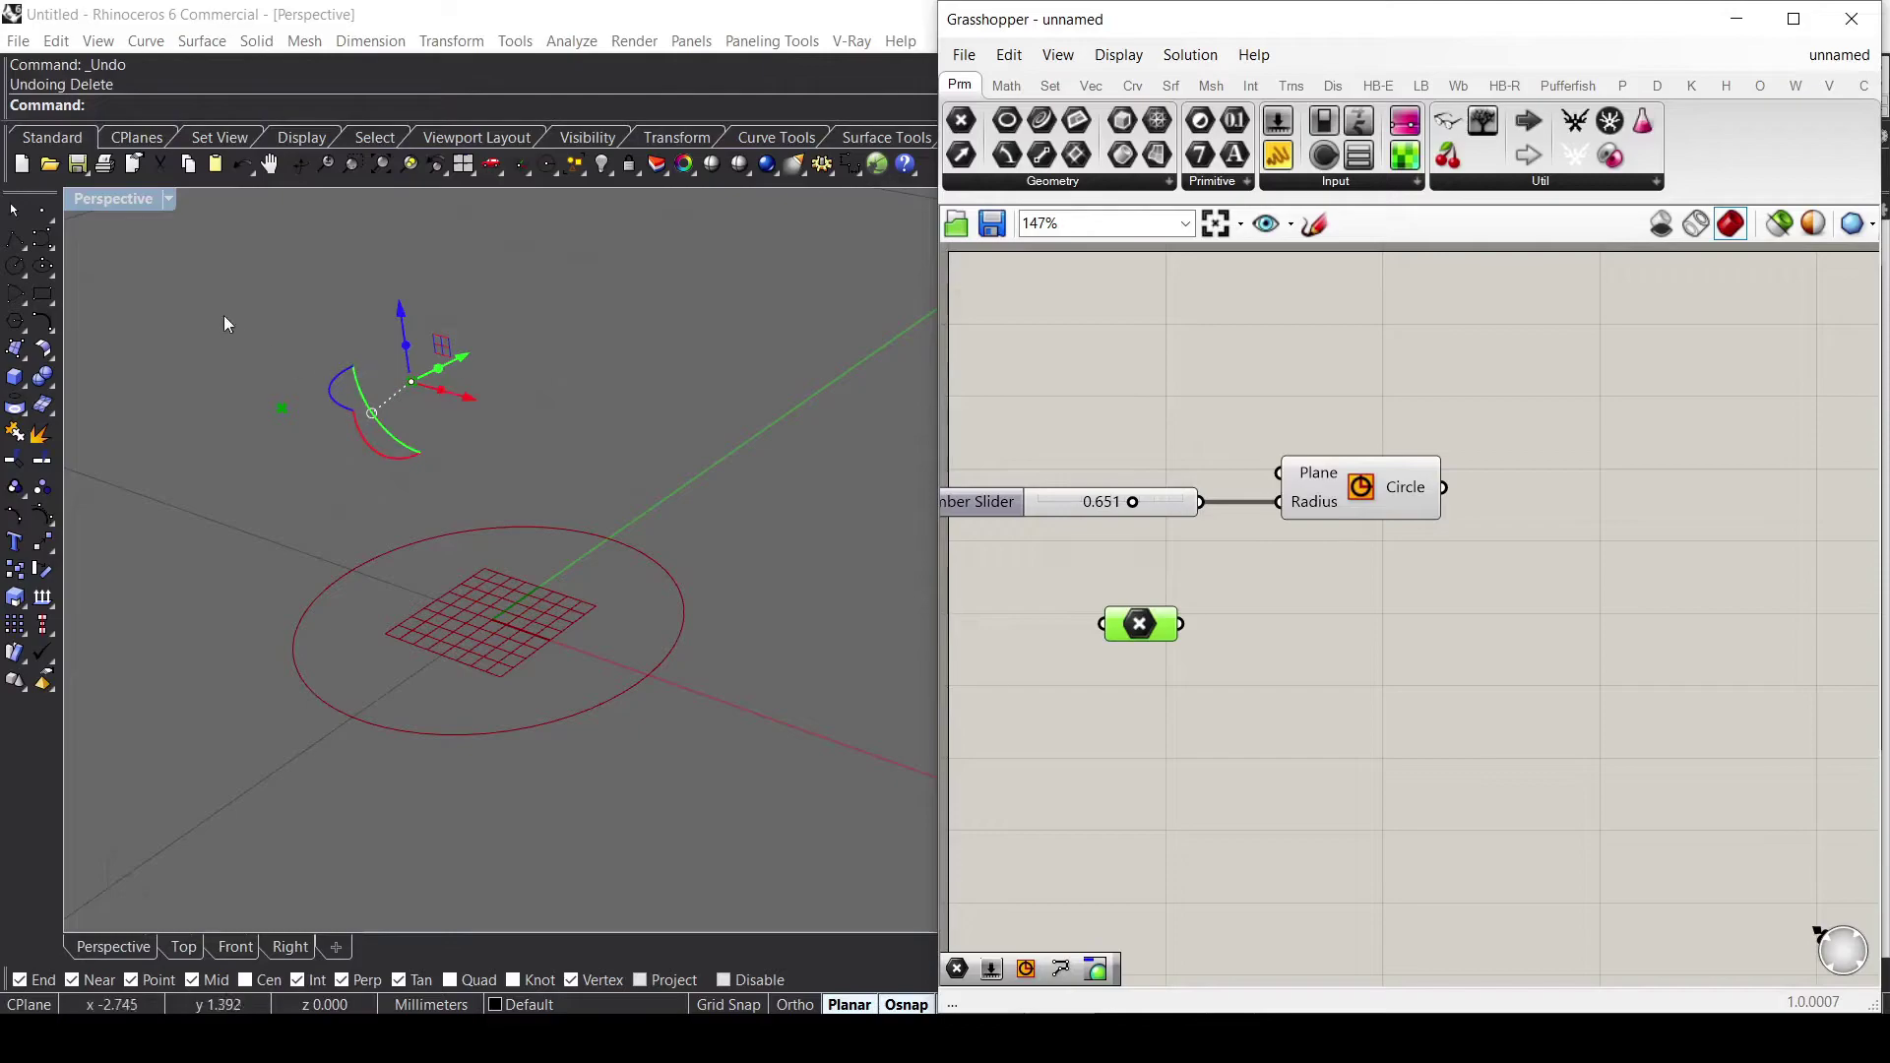
# Delete both source points from the Rhino model, check the Point parameter's values, and deselect the parameter.
pyautogui.moveTo(209, 308); pyautogui.dragTo(524, 465)
pyautogui.press('Delete')
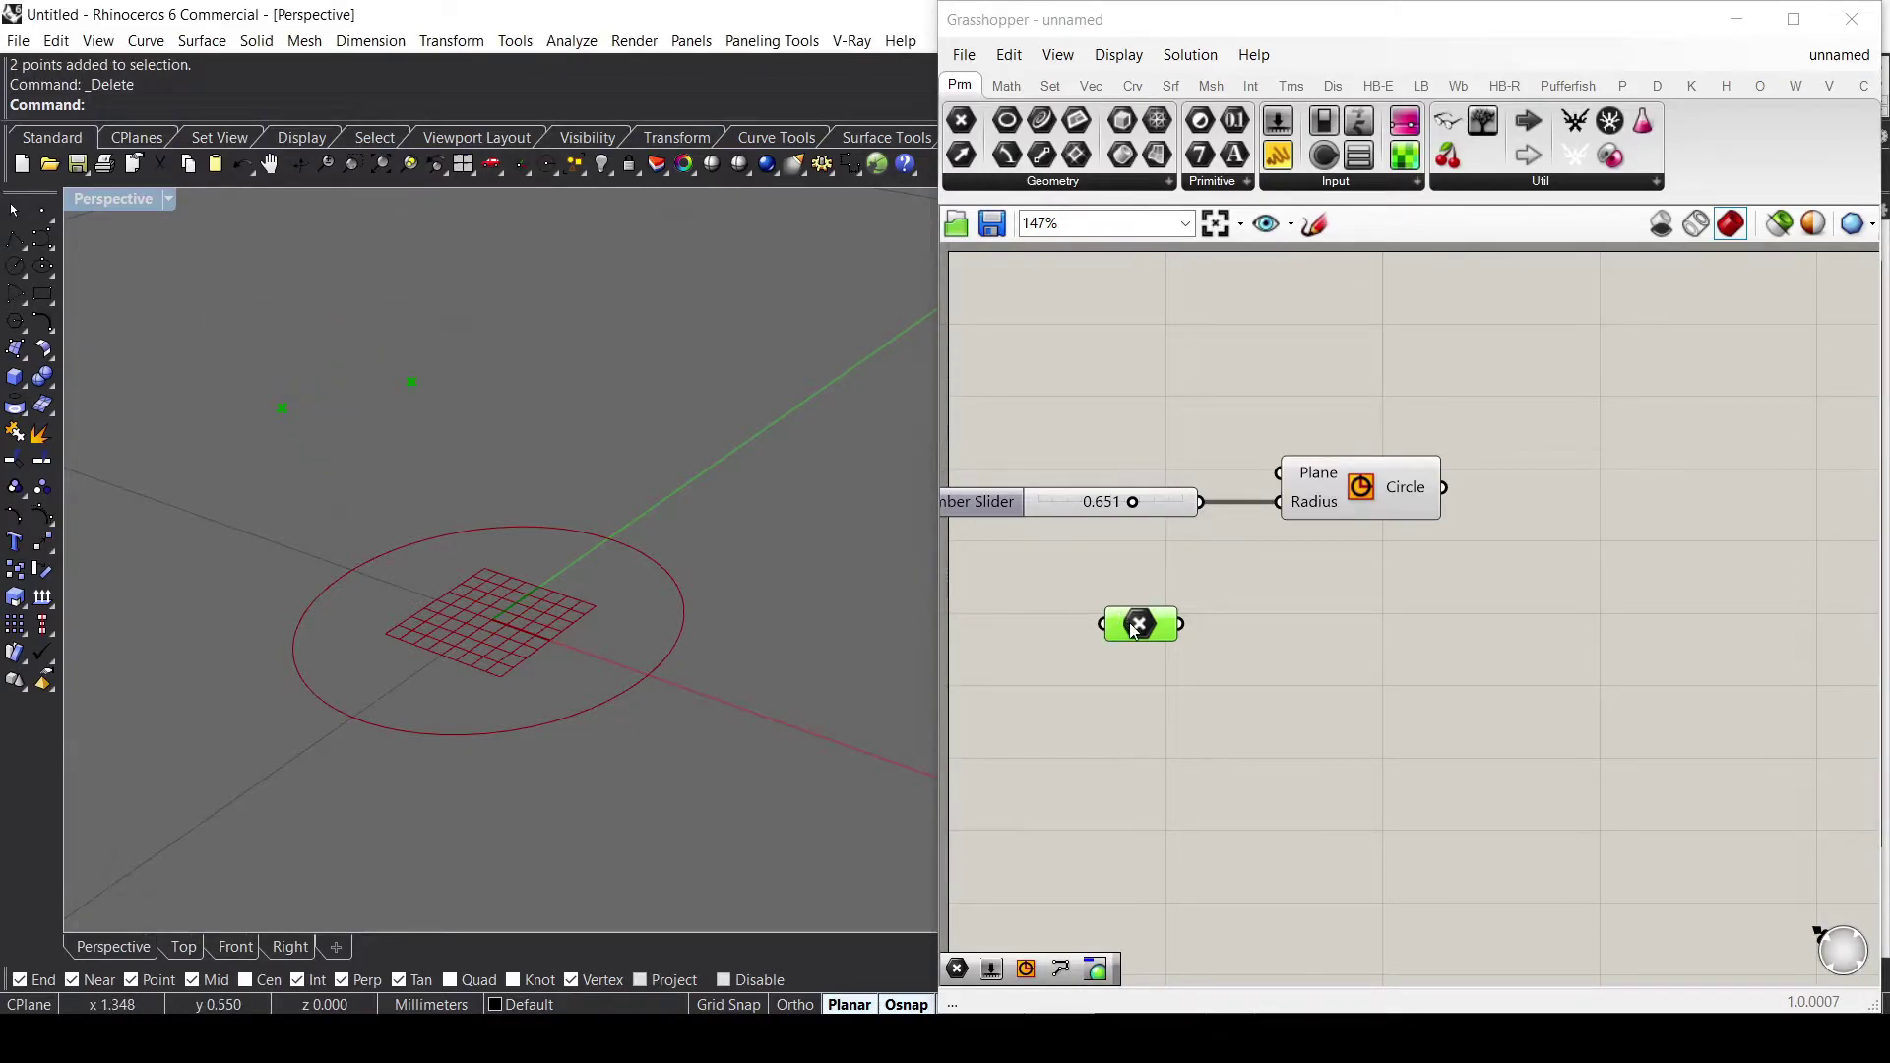
pyautogui.moveTo(1135, 628)
pyautogui.click(1331, 709)
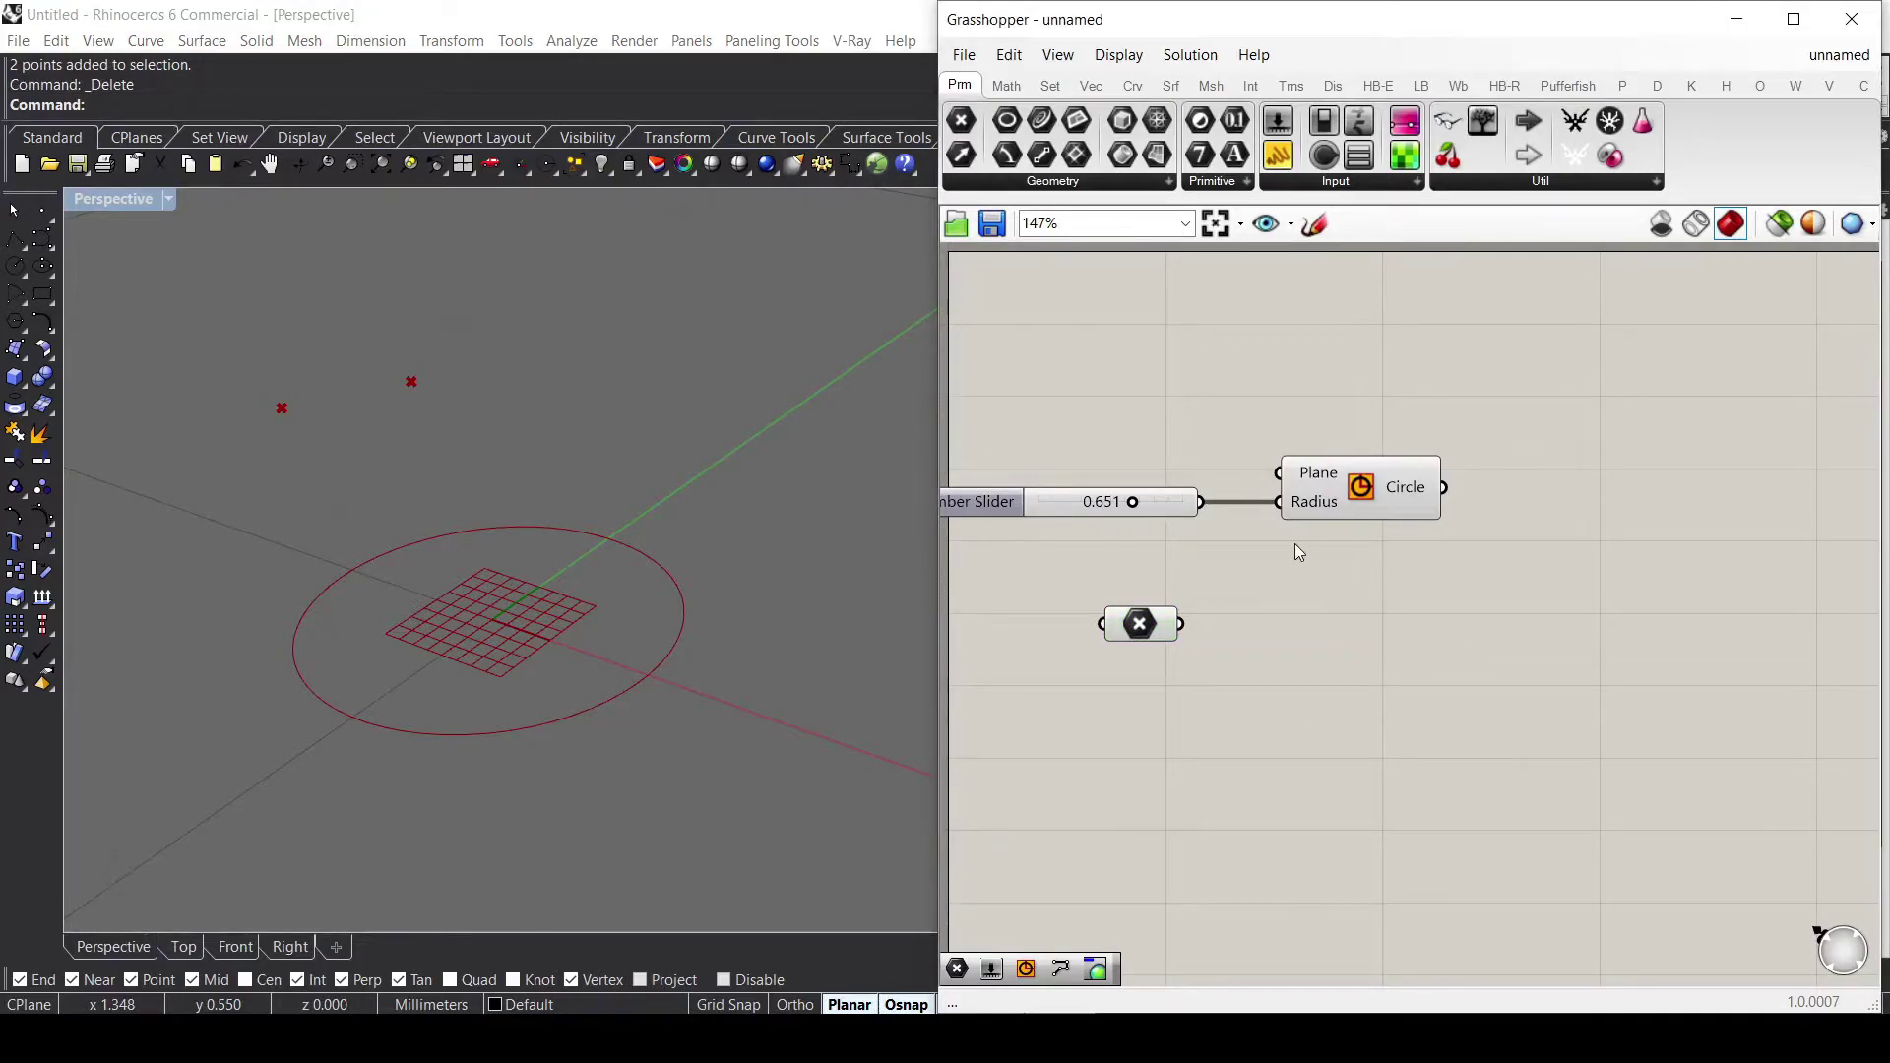
# Select the Circle component and turn on Draw Fancy Wires for the Grasshopper canvas.
pyautogui.click(1363, 490)
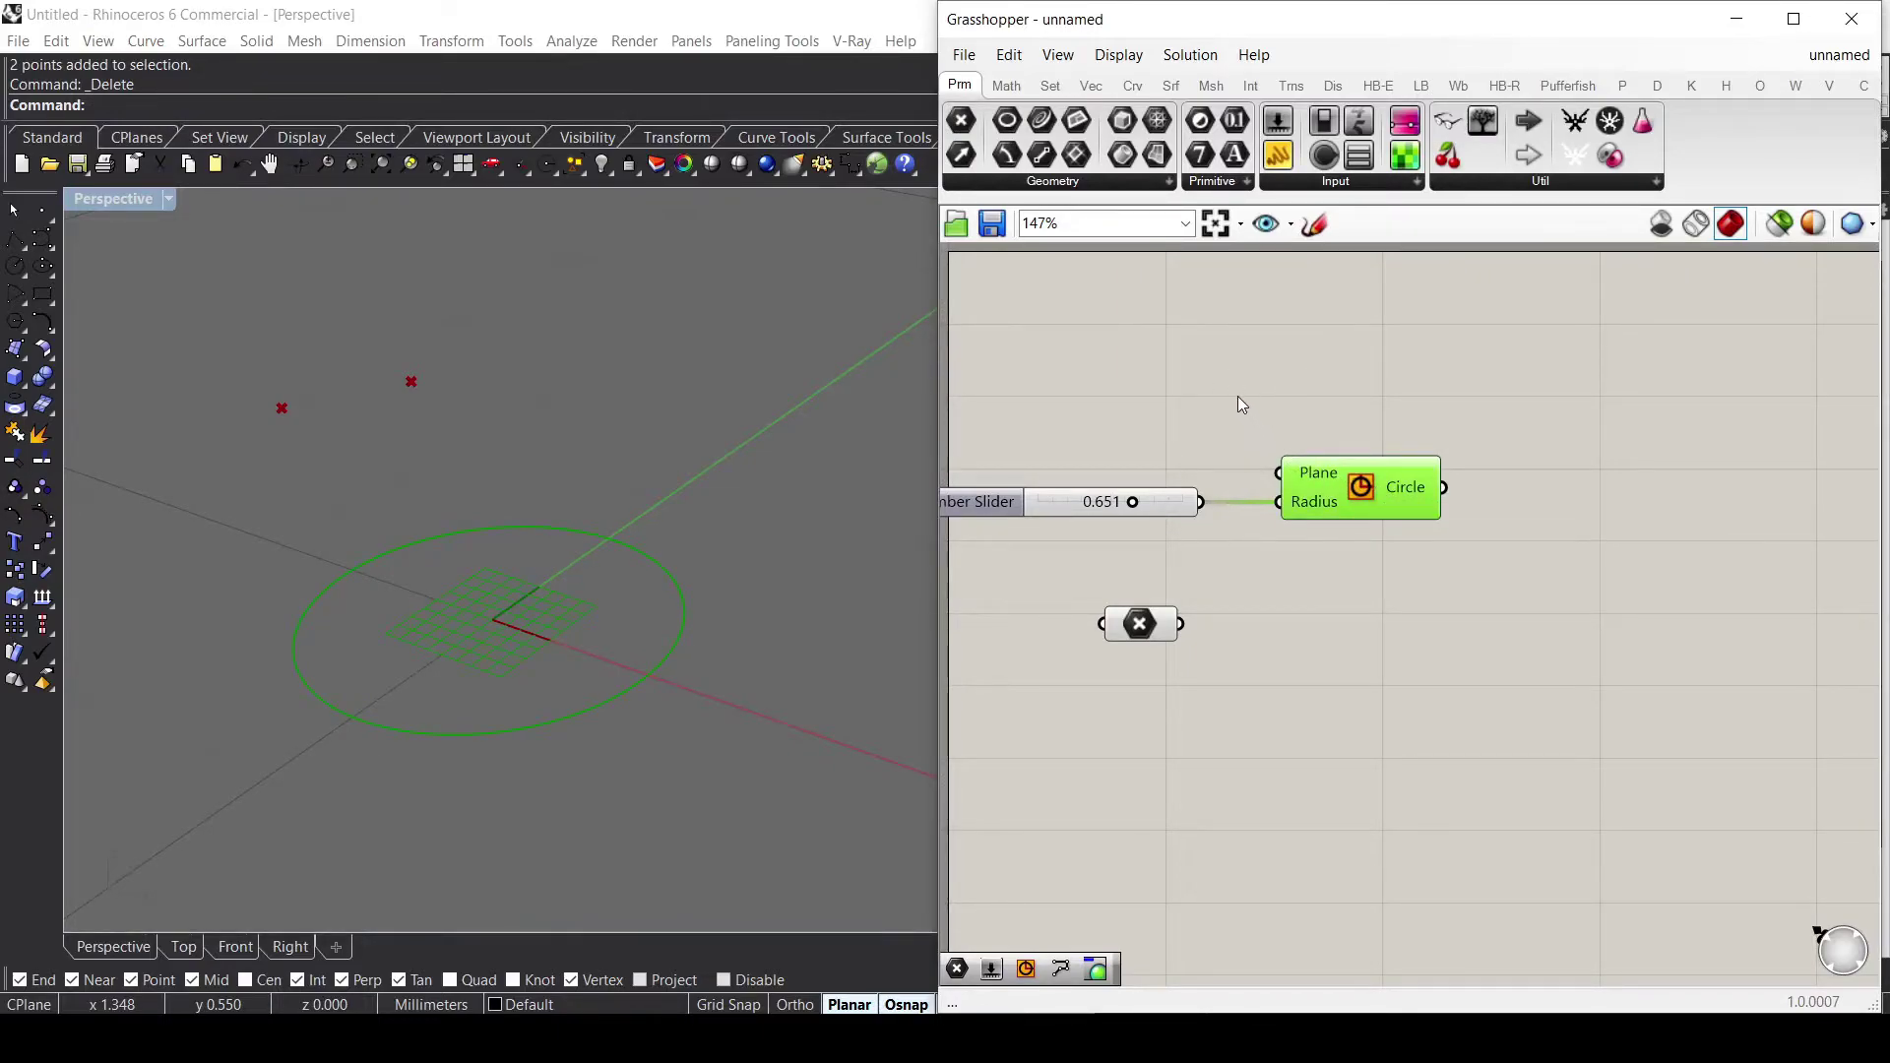
pyautogui.click(1118, 56)
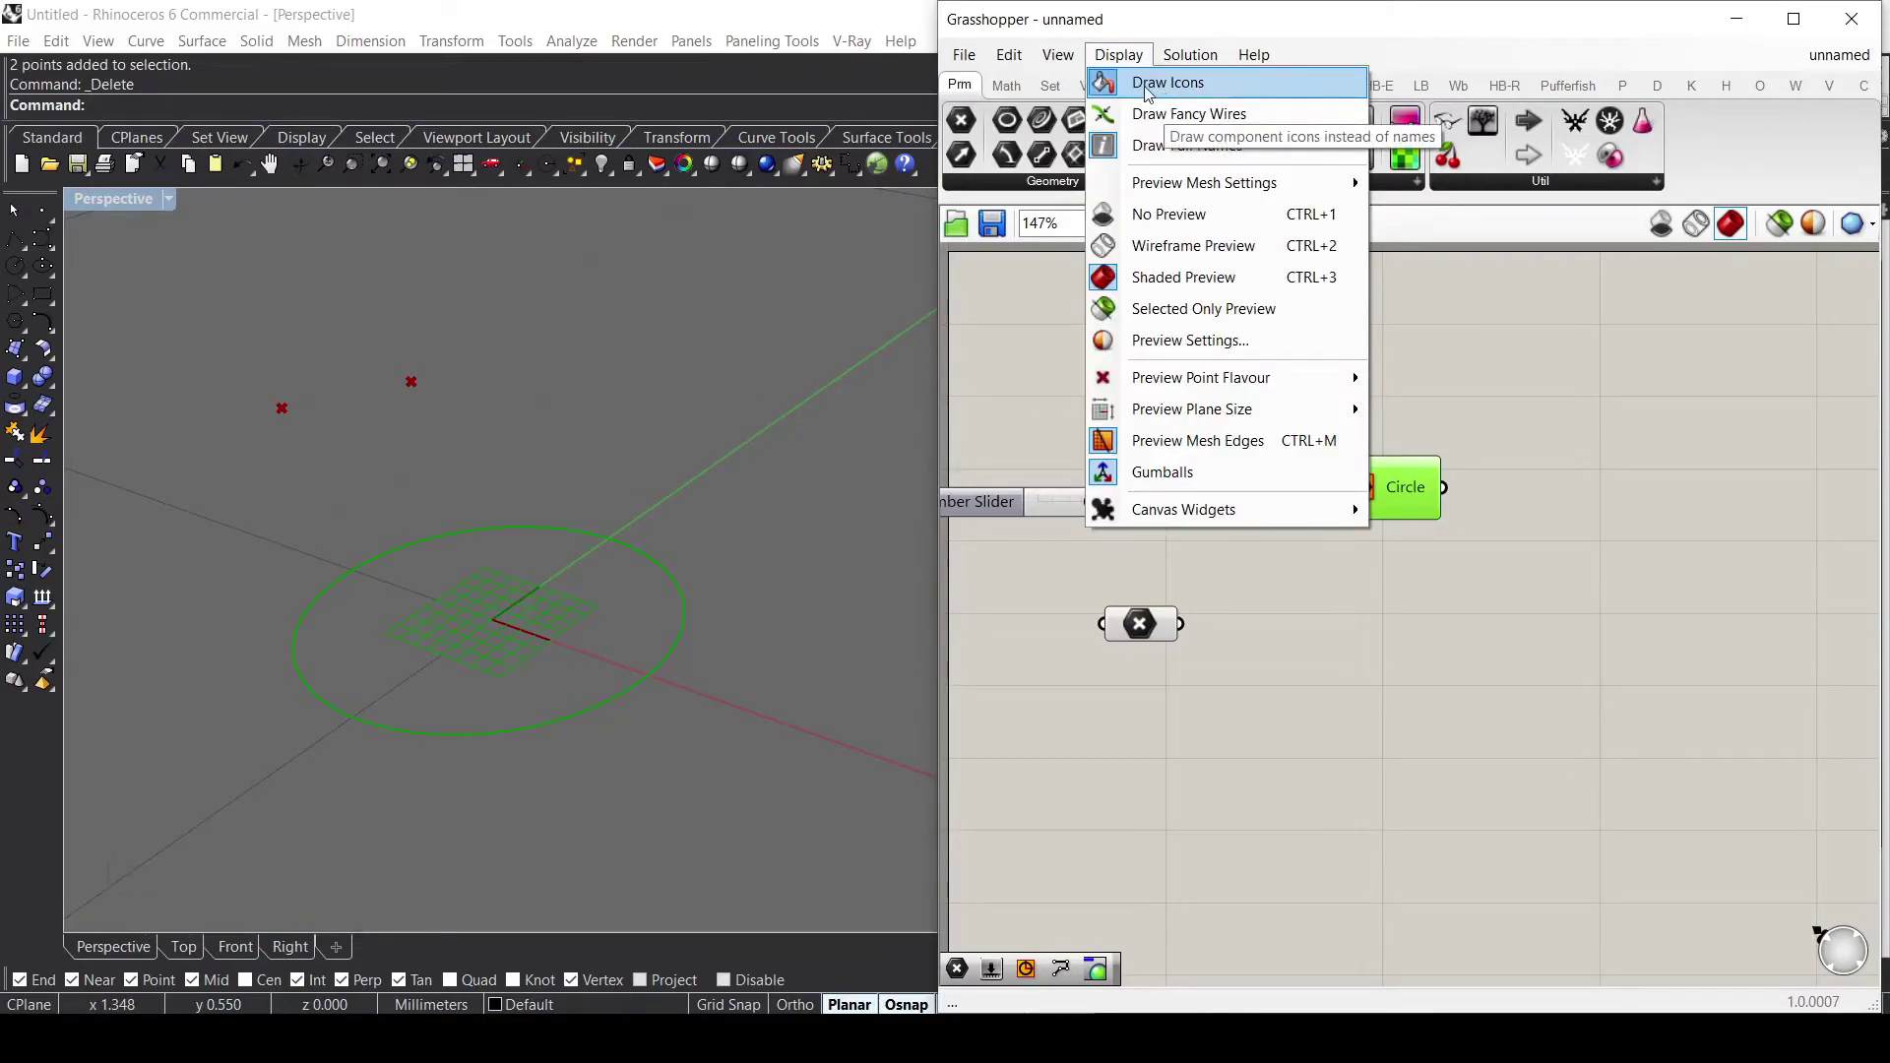
pyautogui.click(1189, 116)
# Turn off Draw Icons and Draw Full Names to compare the component display, and turn both back on.
pyautogui.click(1118, 55)
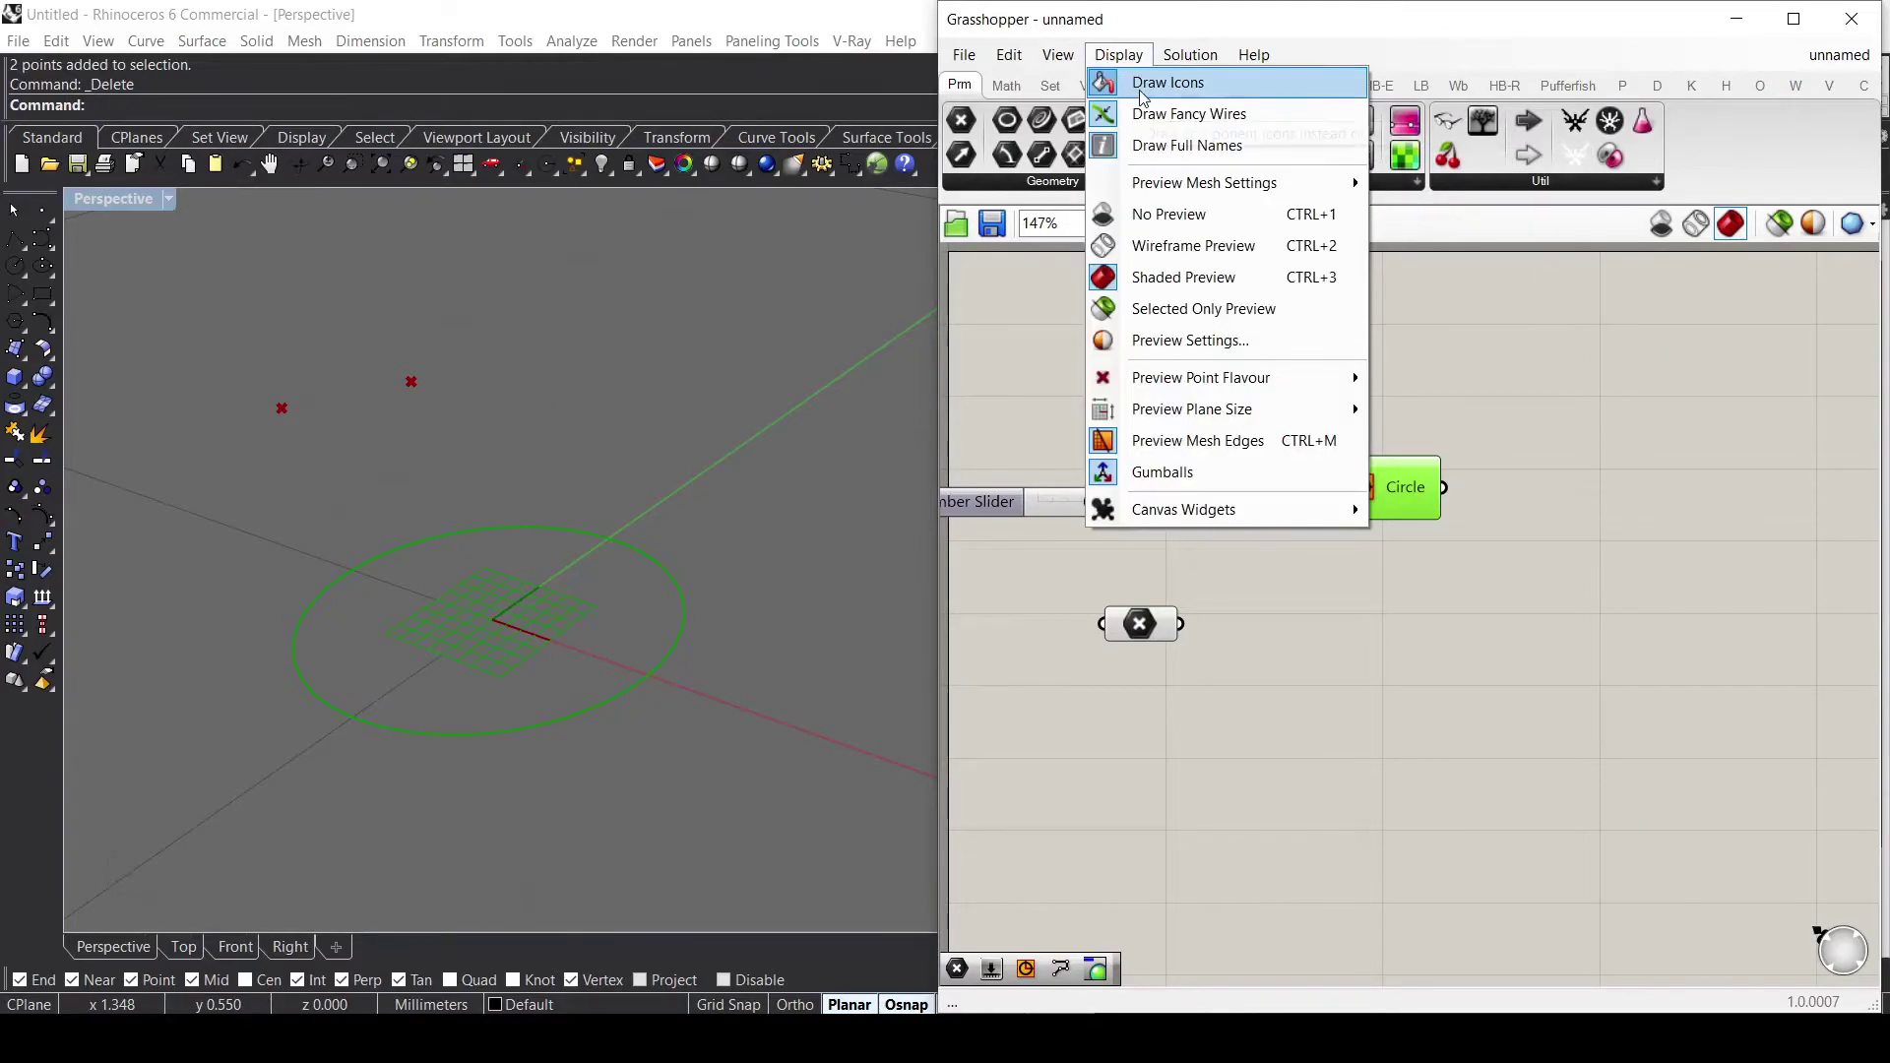
pyautogui.click(1132, 81)
pyautogui.click(1118, 55)
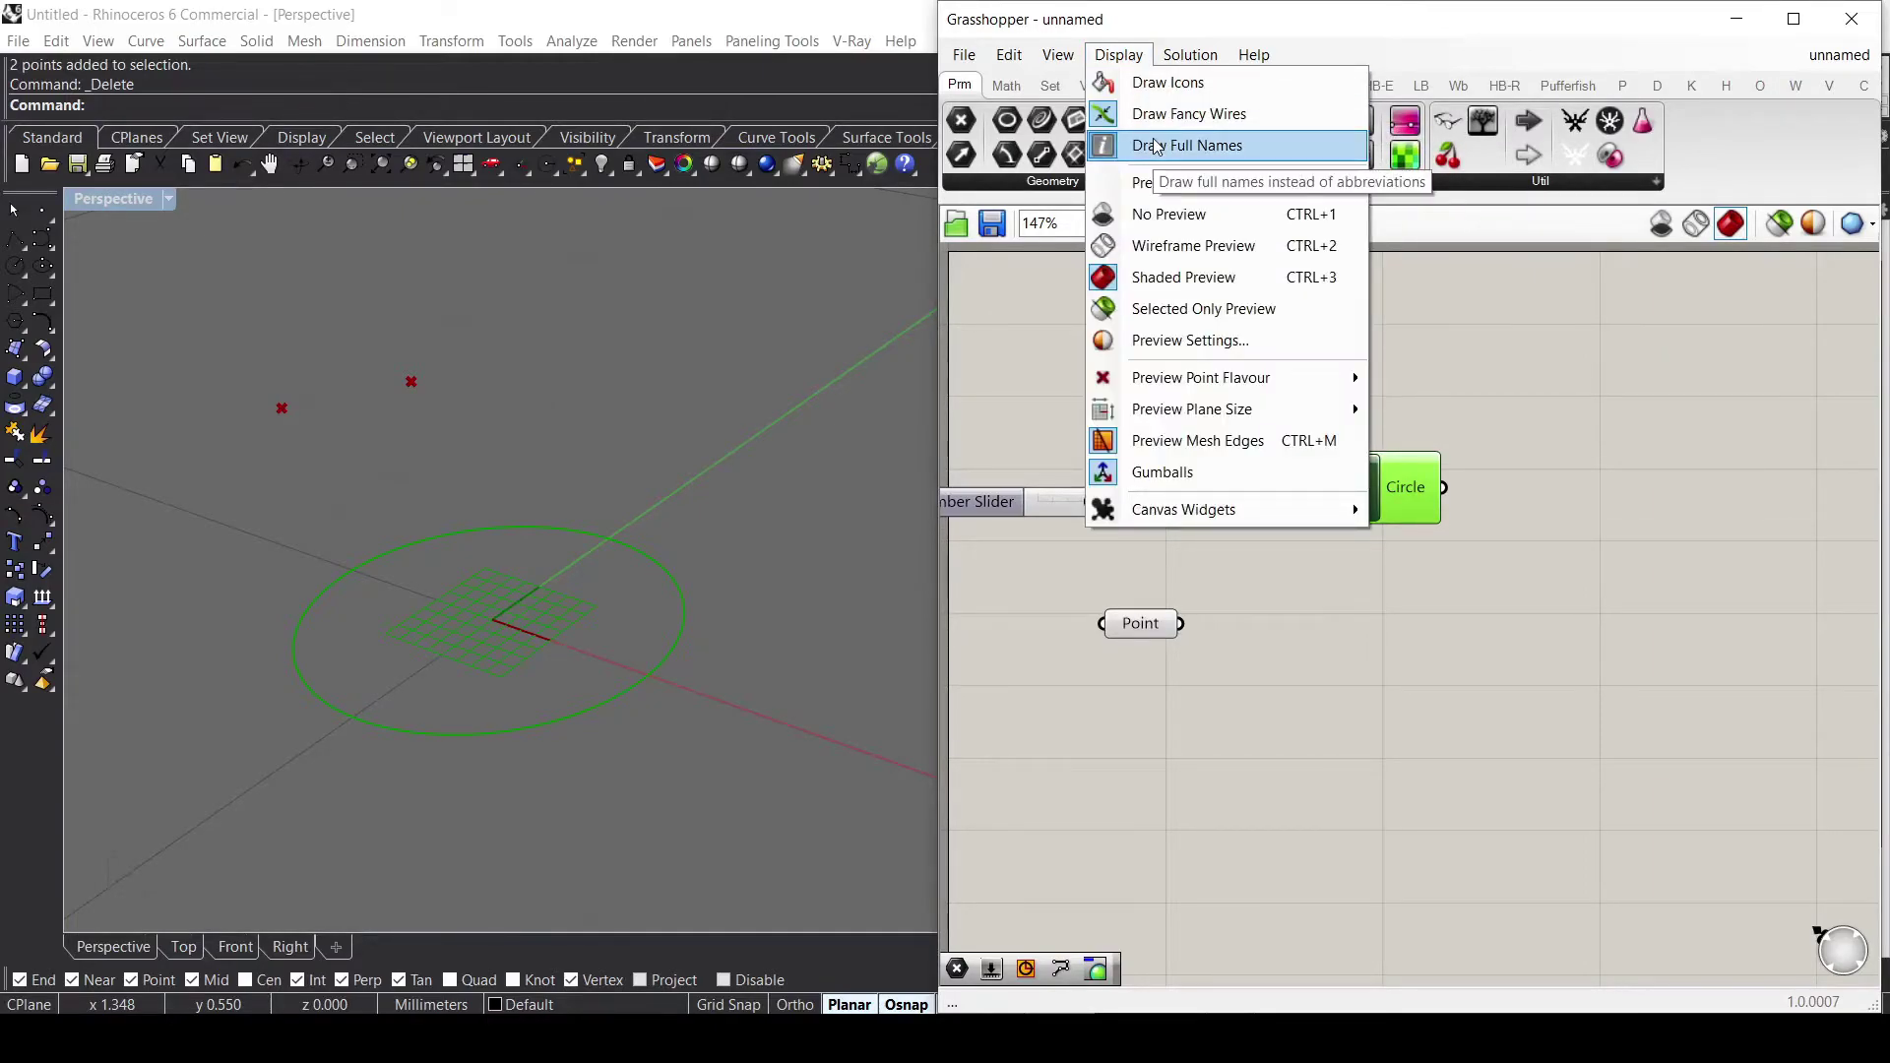
pyautogui.click(1147, 139)
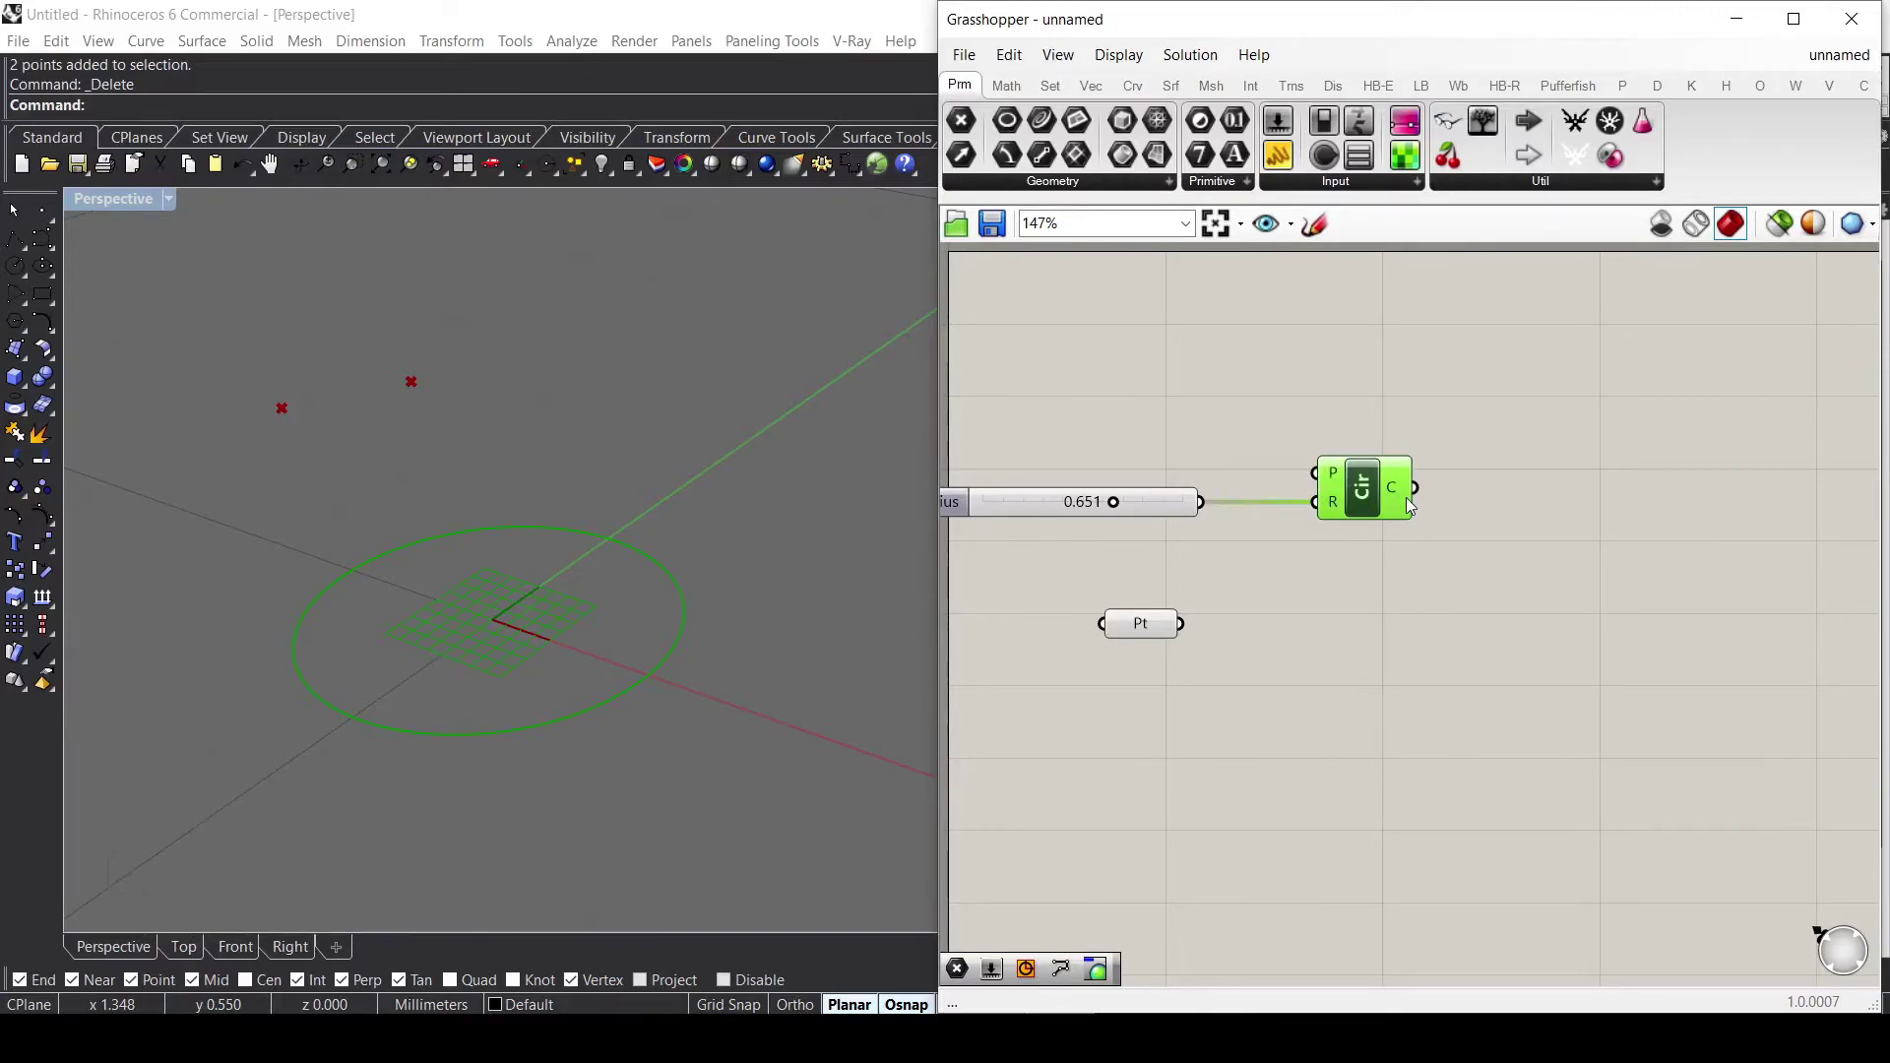
pyautogui.click(1127, 57)
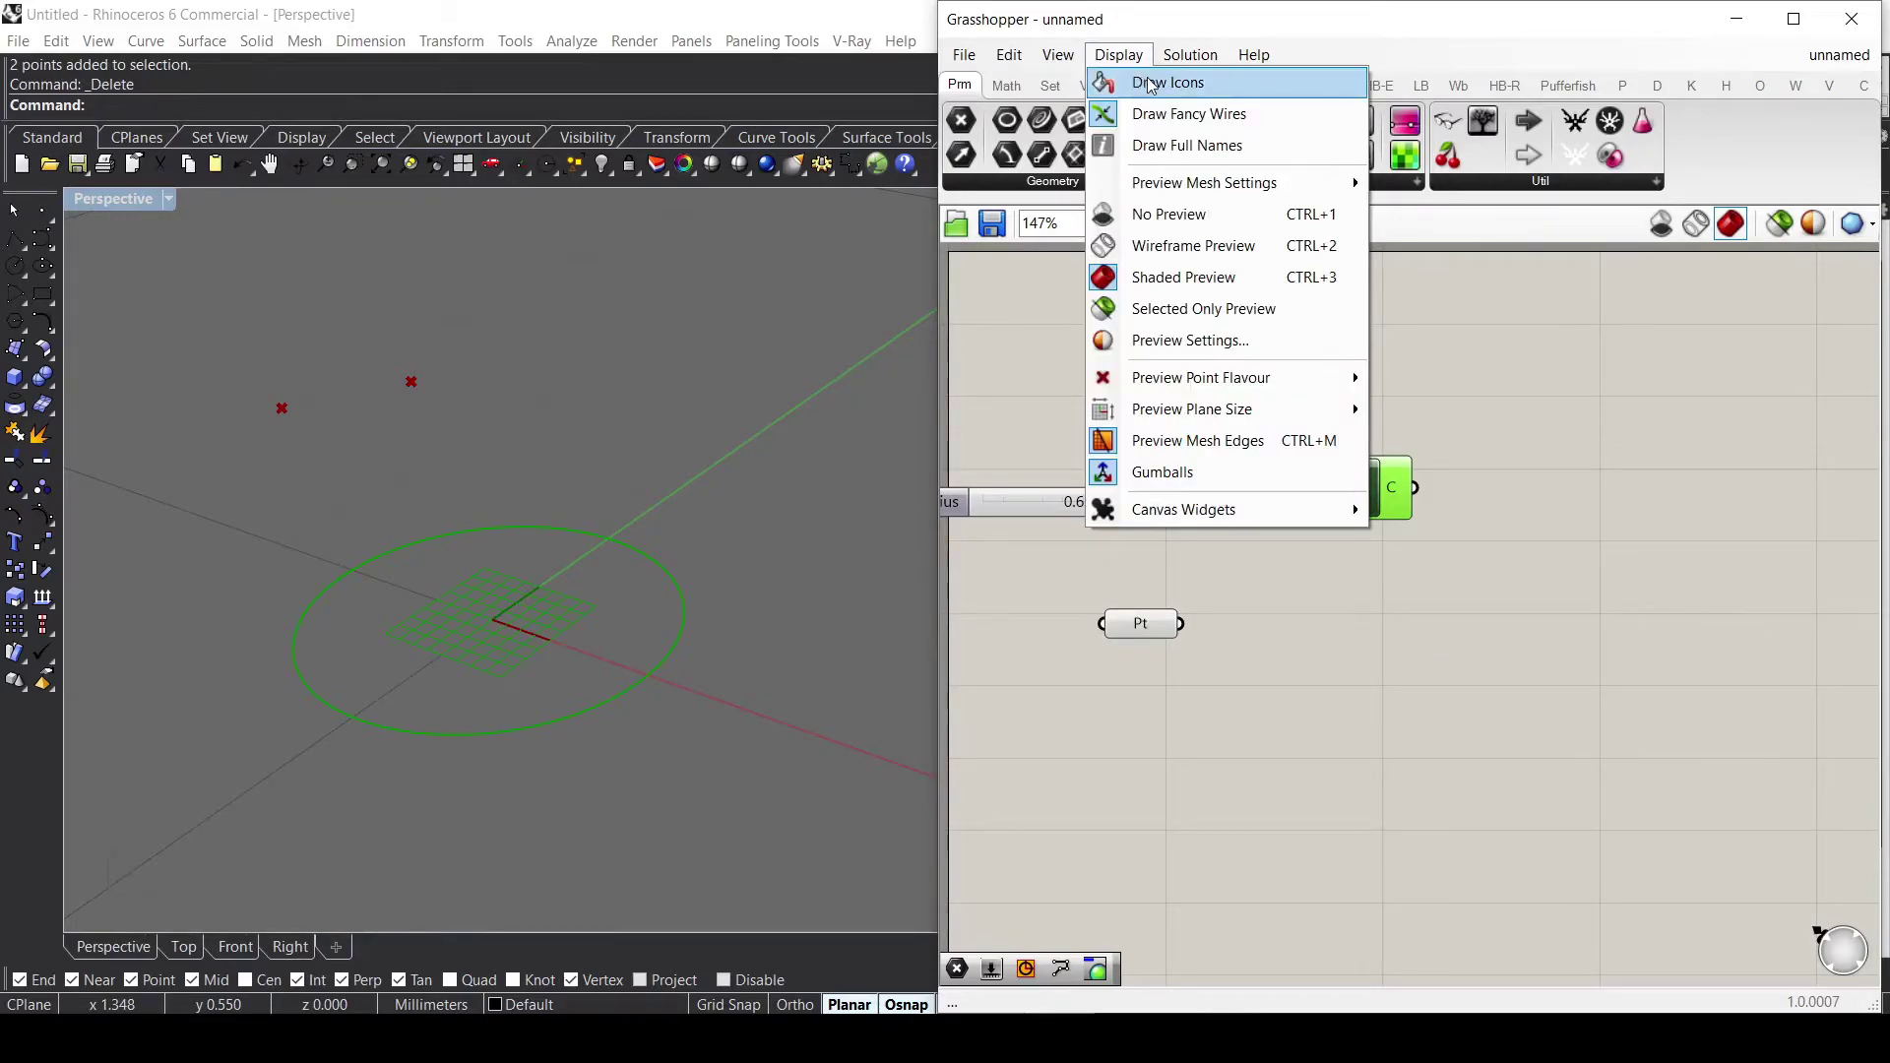
pyautogui.click(1142, 79)
pyautogui.click(1120, 57)
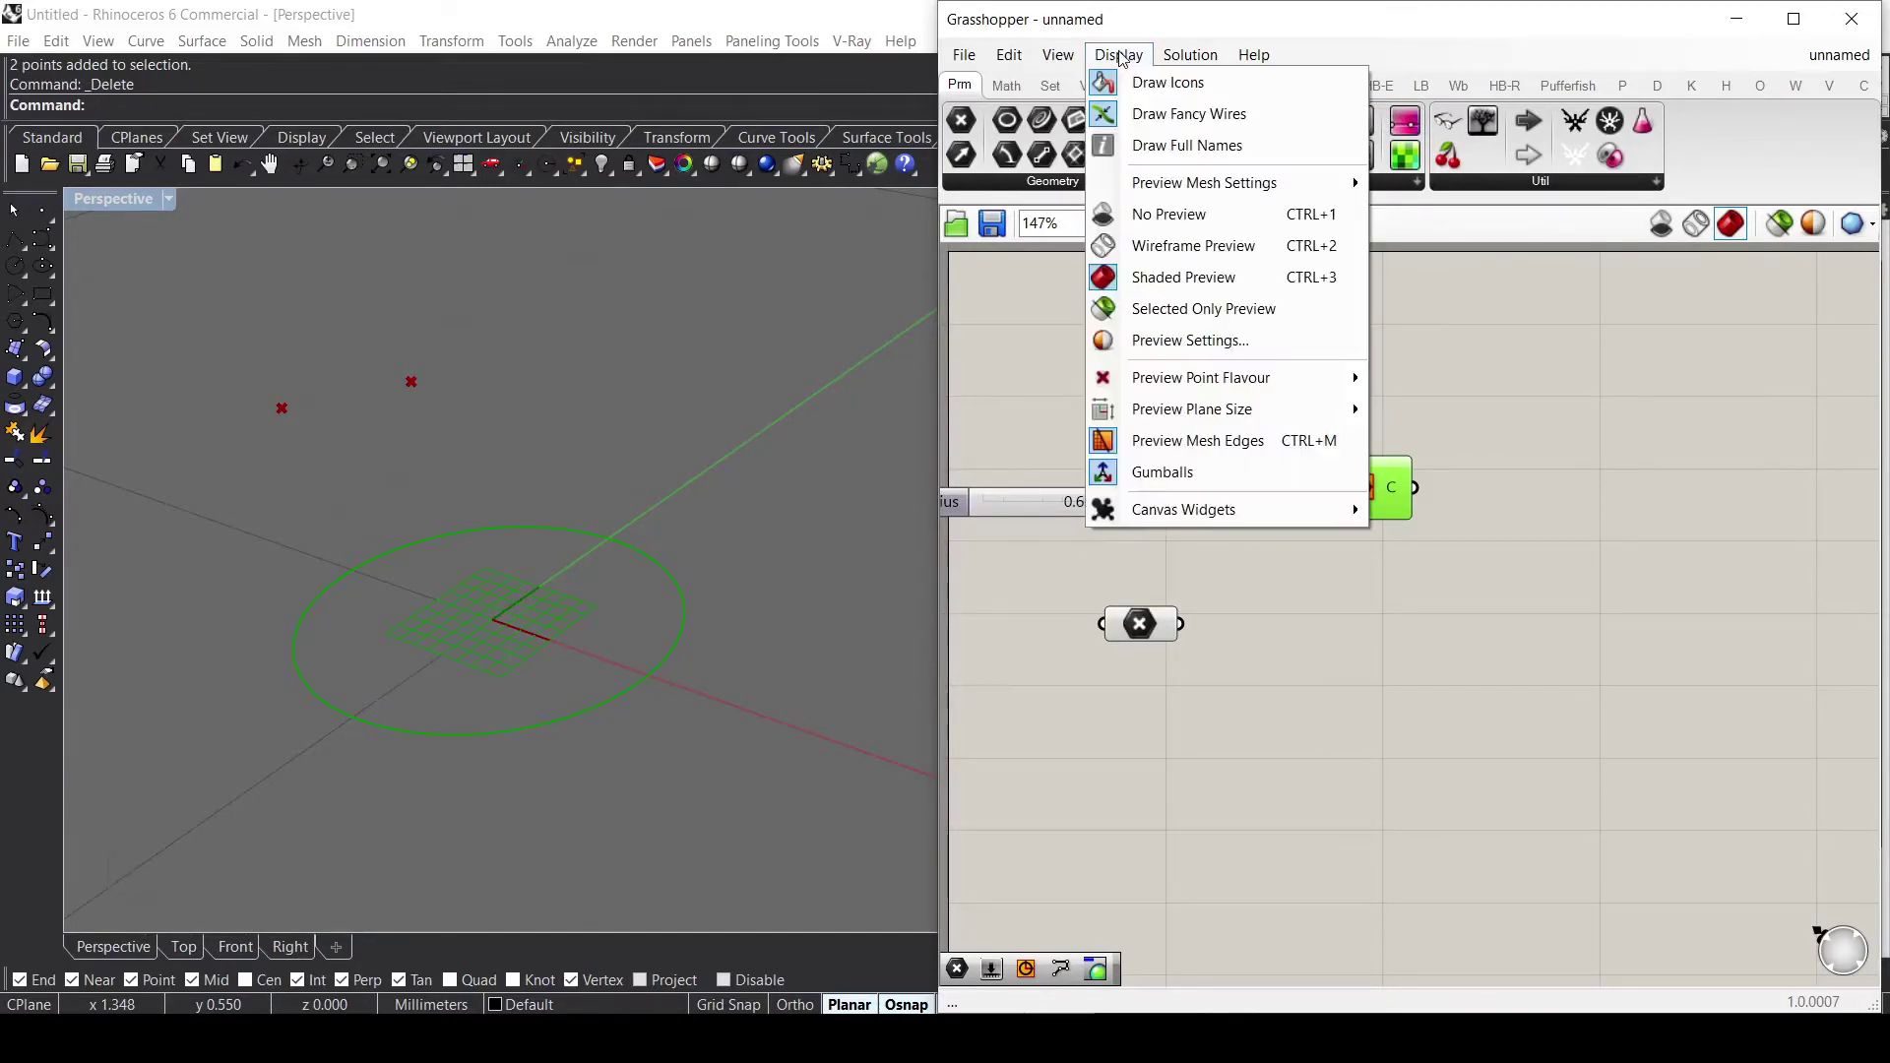
pyautogui.click(1191, 145)
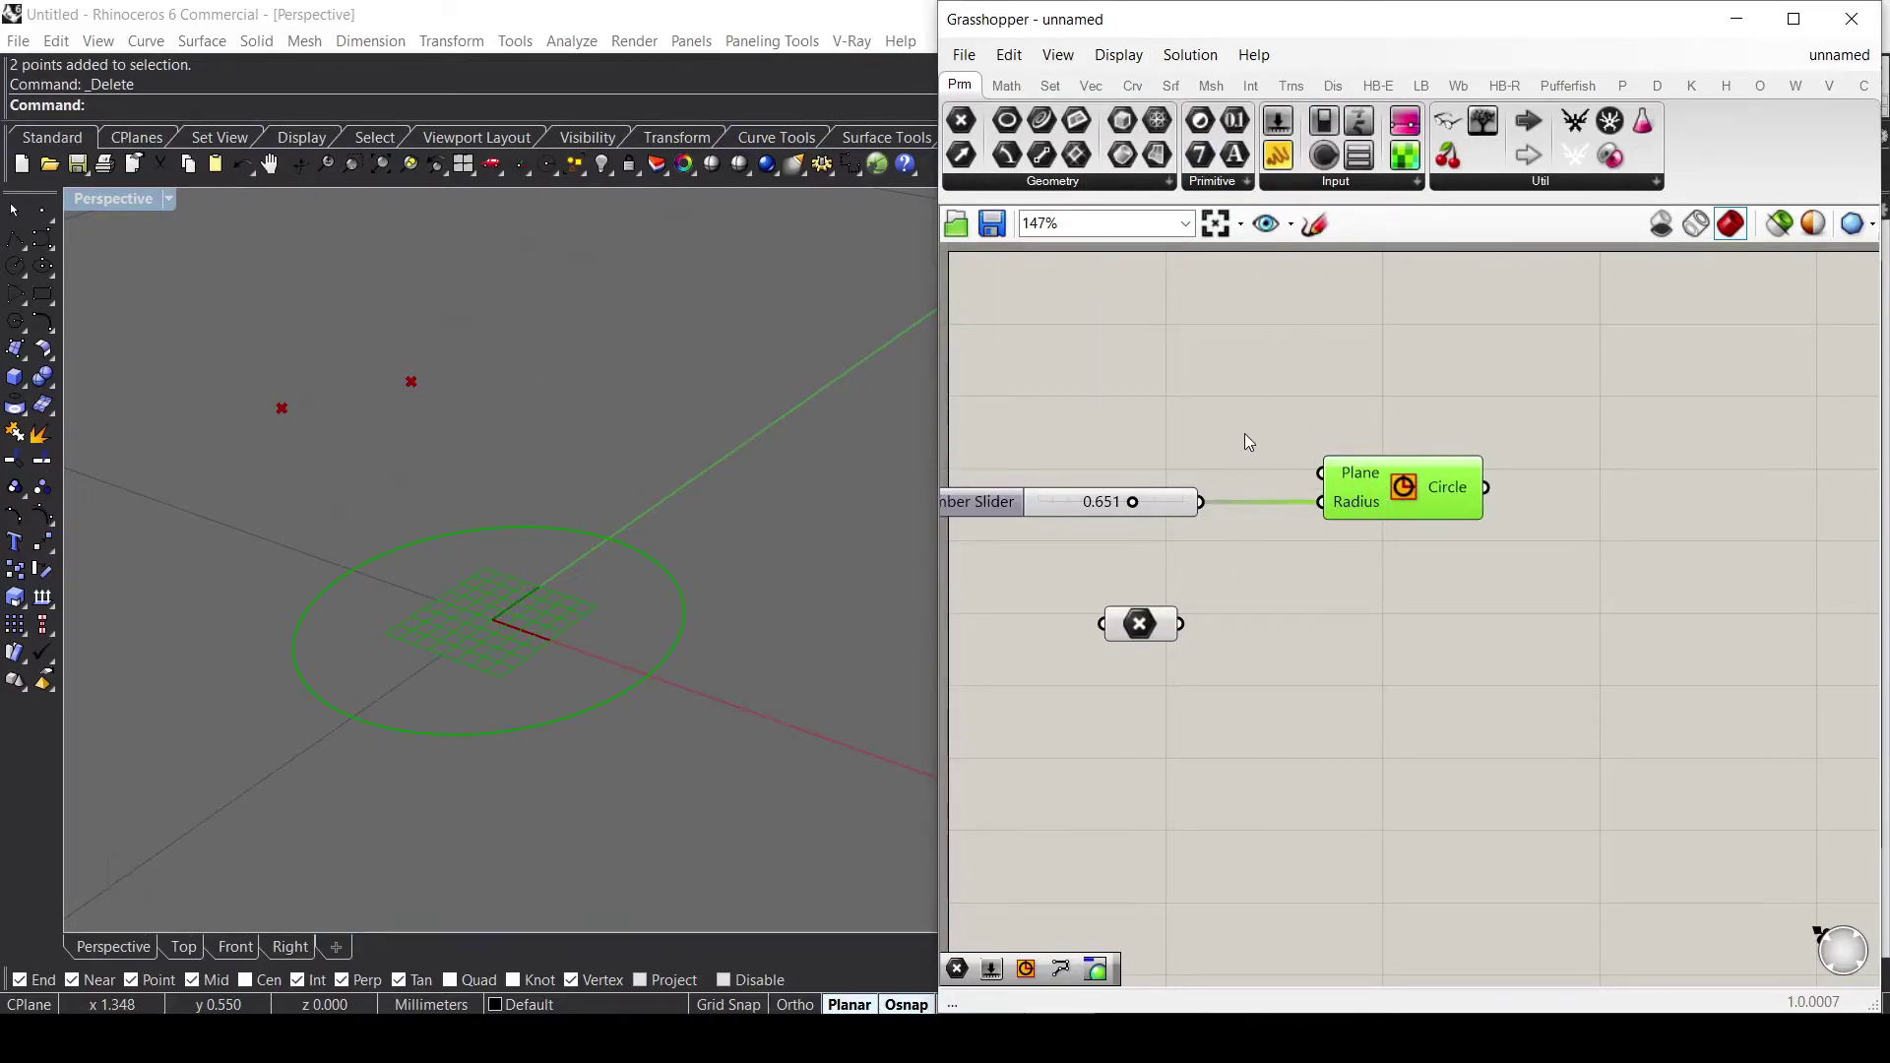
# Disconnect the slider from the Circle component's Radius input, and move the slider and the Circle component slightly on the canvas.
pyautogui.keyDown('ctrl'); pyautogui.moveTo(1203, 502); pyautogui.dragTo(1323, 502); pyautogui.keyUp('ctrl')
pyautogui.click(1102, 505)
pyautogui.click(1304, 535)
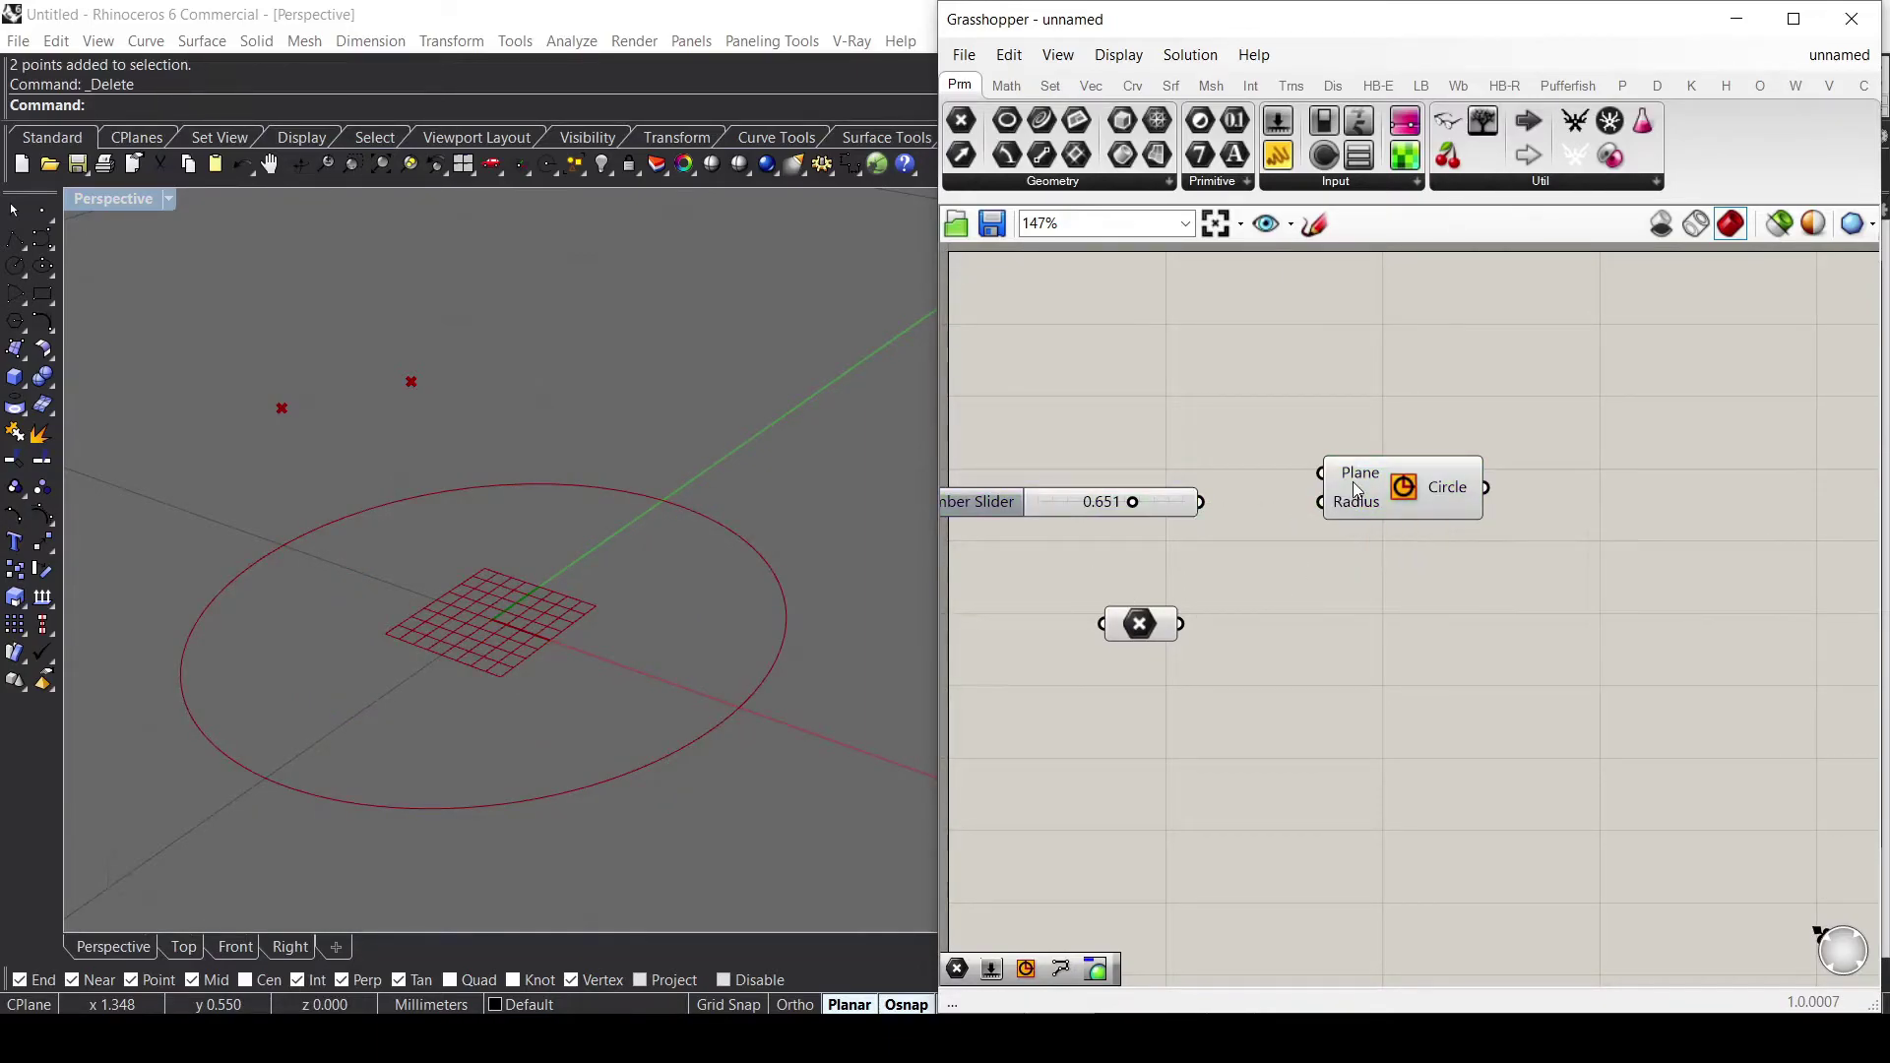
pyautogui.moveTo(1356, 489)
pyautogui.moveTo(1178, 511)
pyautogui.mouseDown()
pyautogui.moveTo(1213, 480)
pyautogui.moveTo(1188, 511)
pyautogui.mouseUp()
pyautogui.moveTo(1356, 507); pyautogui.dragTo(1396, 495)
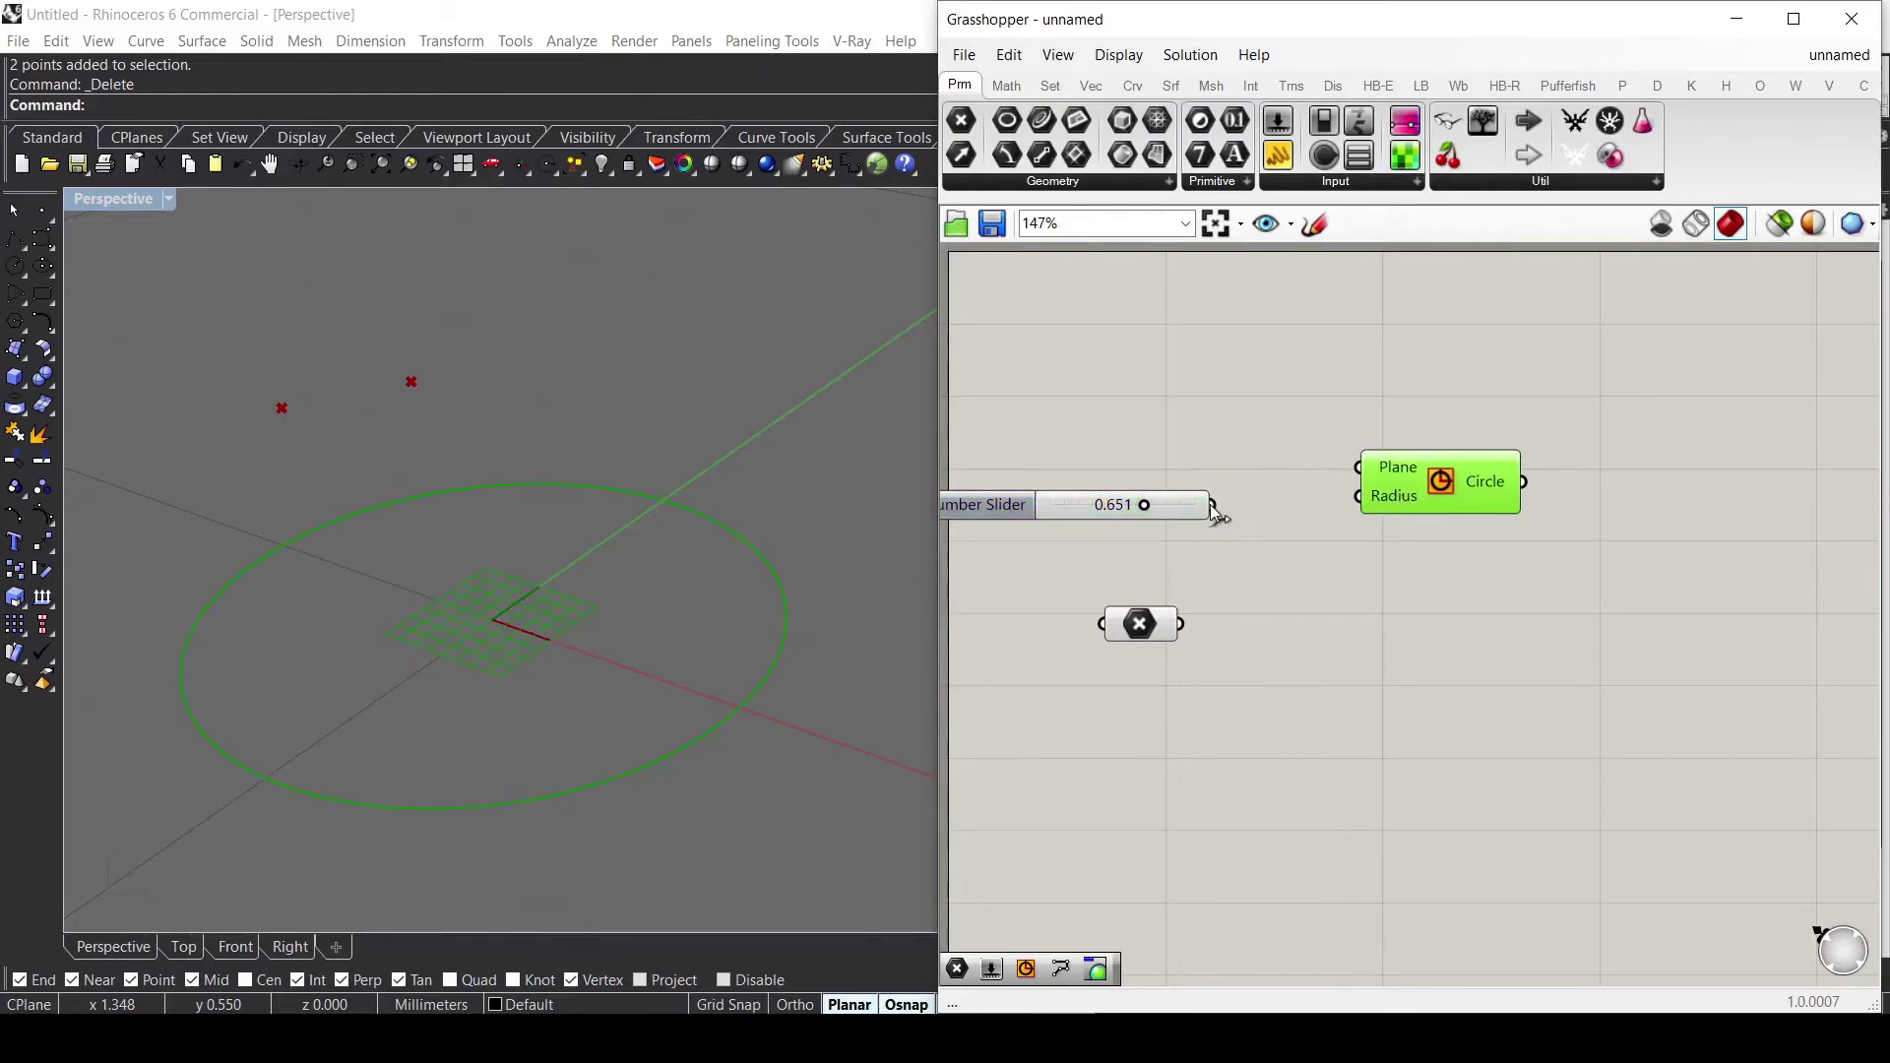
# Reconnect the slider to the Circle's Radius input, and remove that wire with the input's Disconnect option.
pyautogui.moveTo(1212, 505); pyautogui.dragTo(1359, 496)
pyautogui.rightClick(1386, 500)
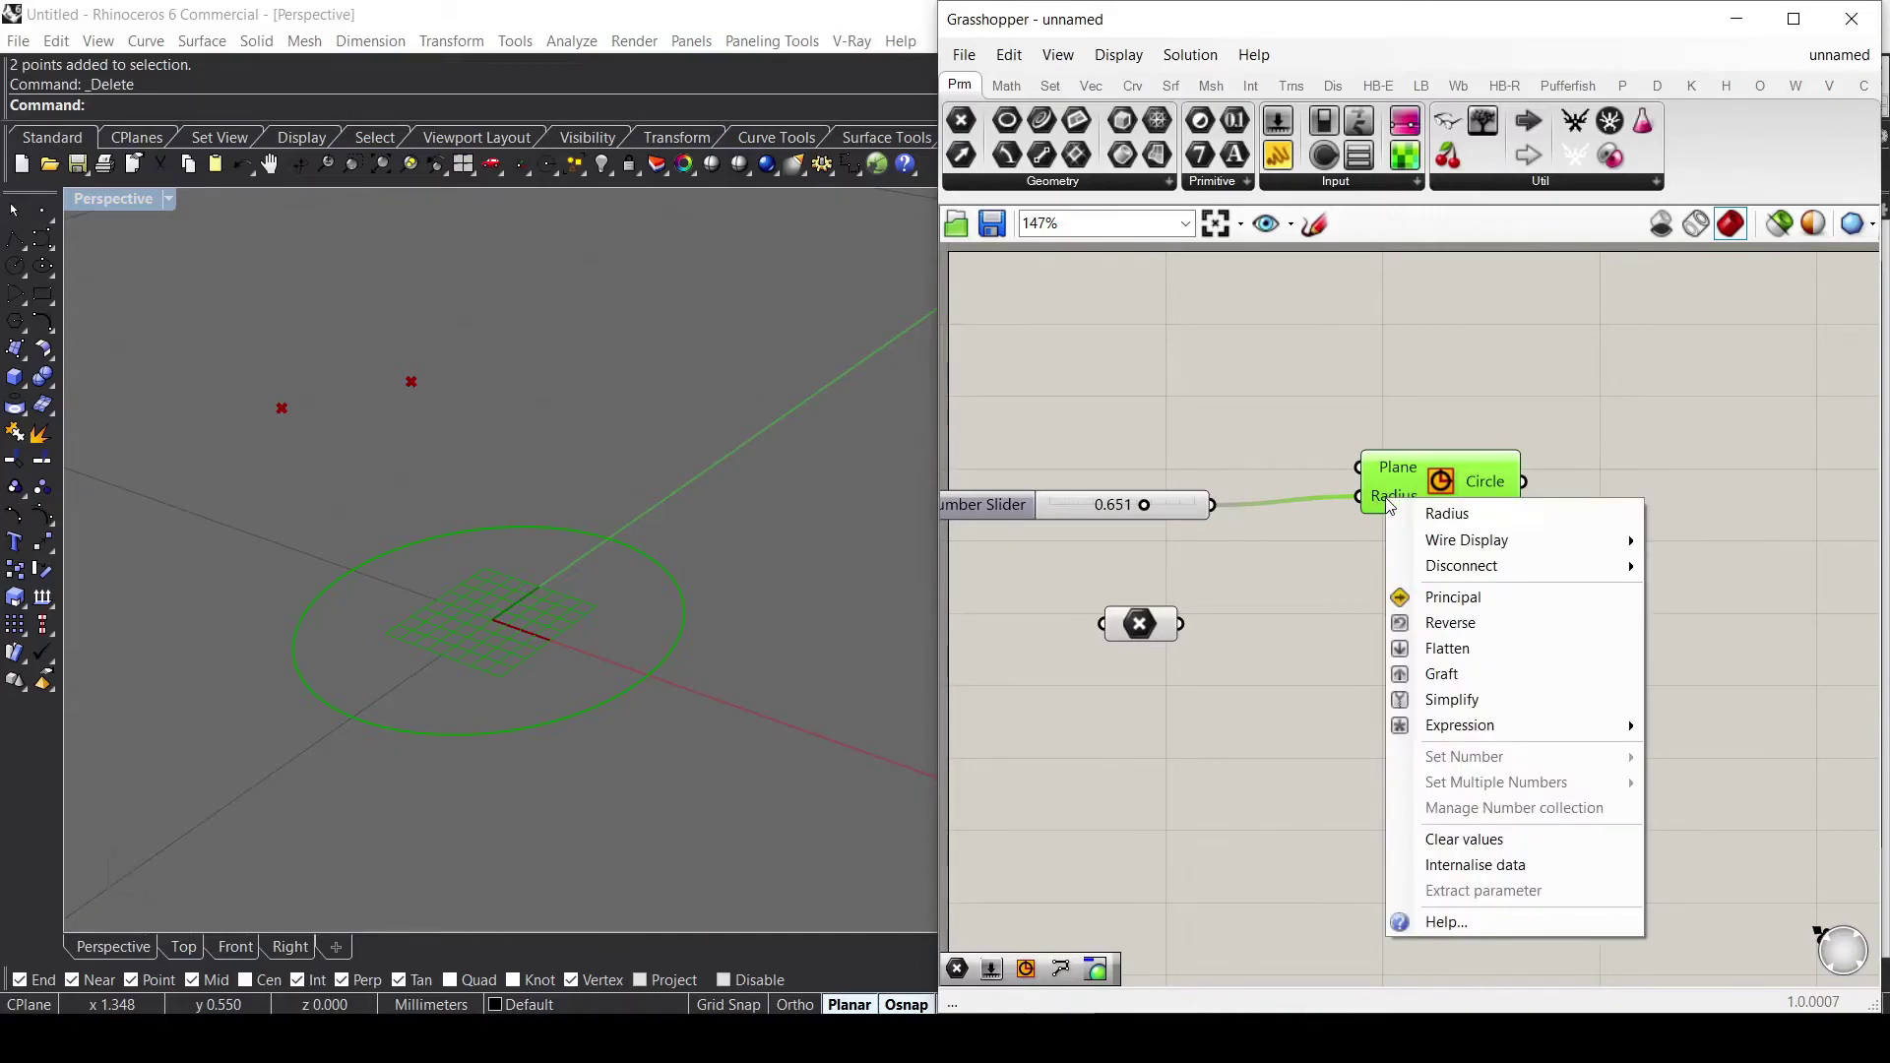
pyautogui.moveTo(1585, 570)
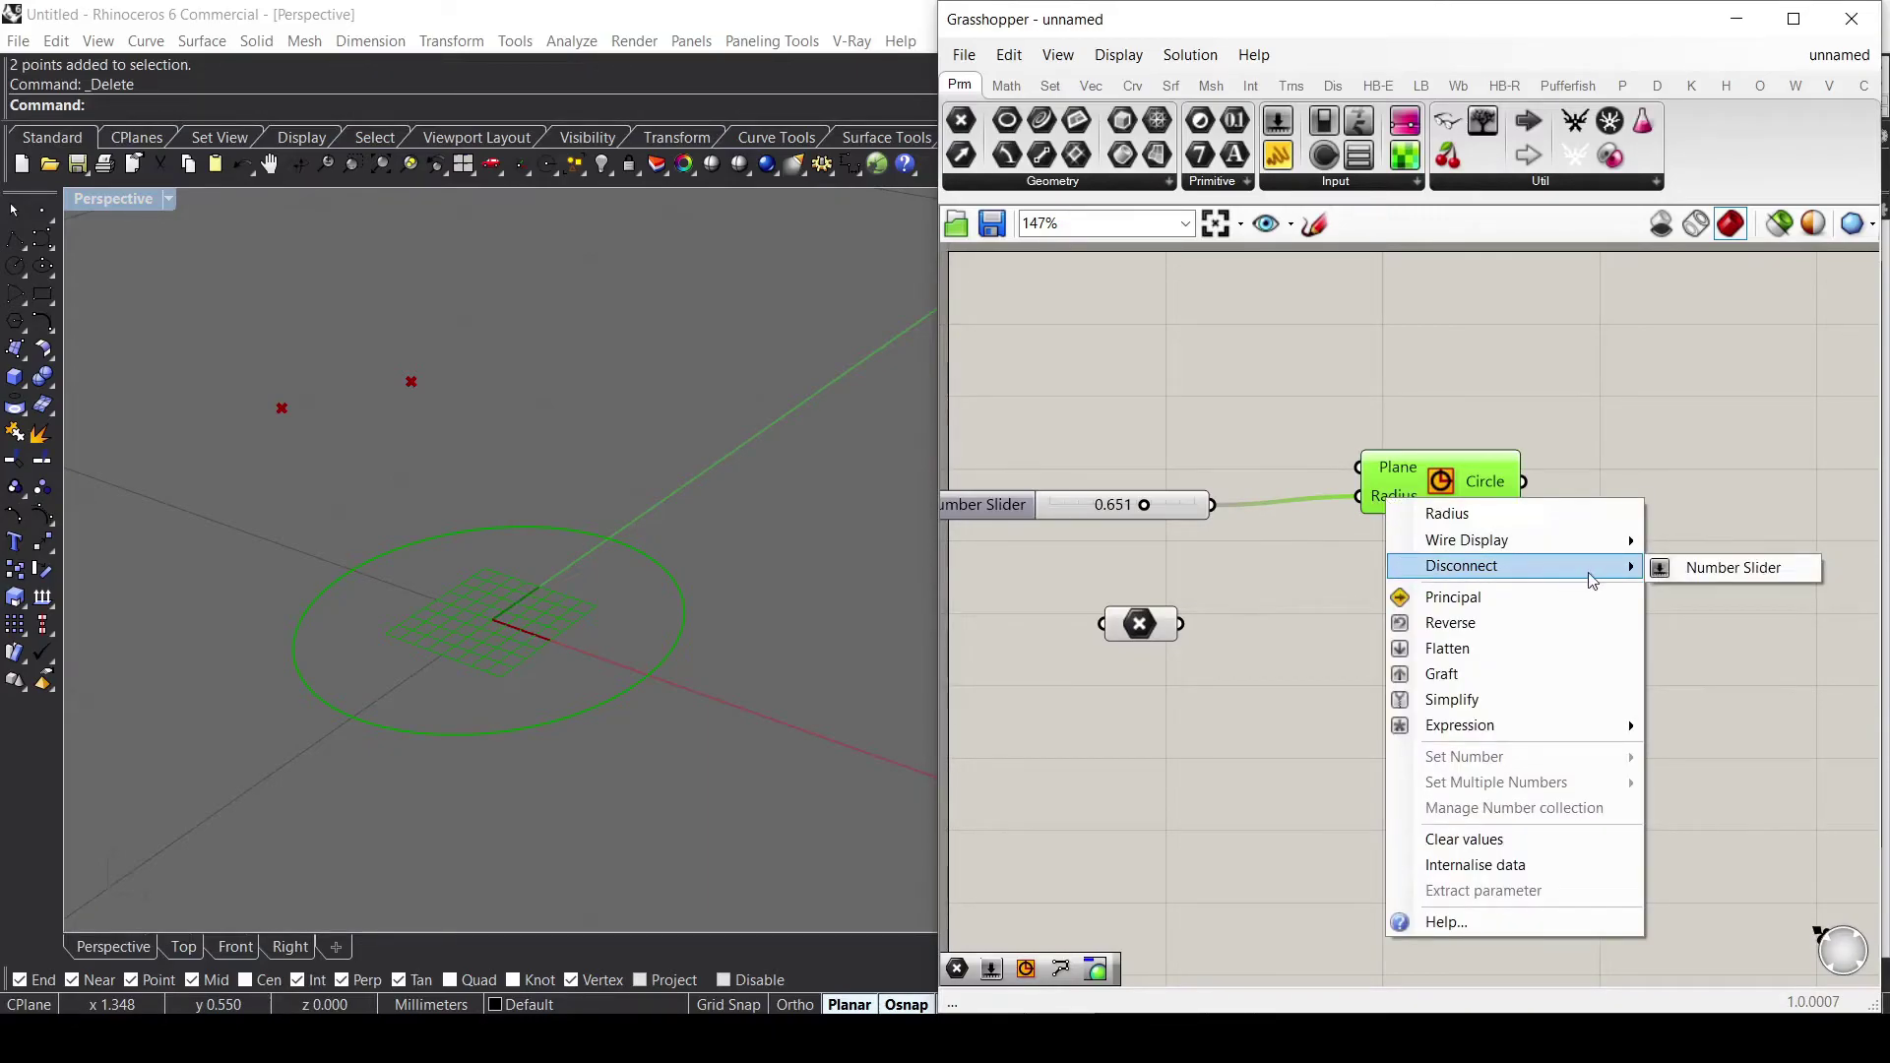
pyautogui.click(1675, 571)
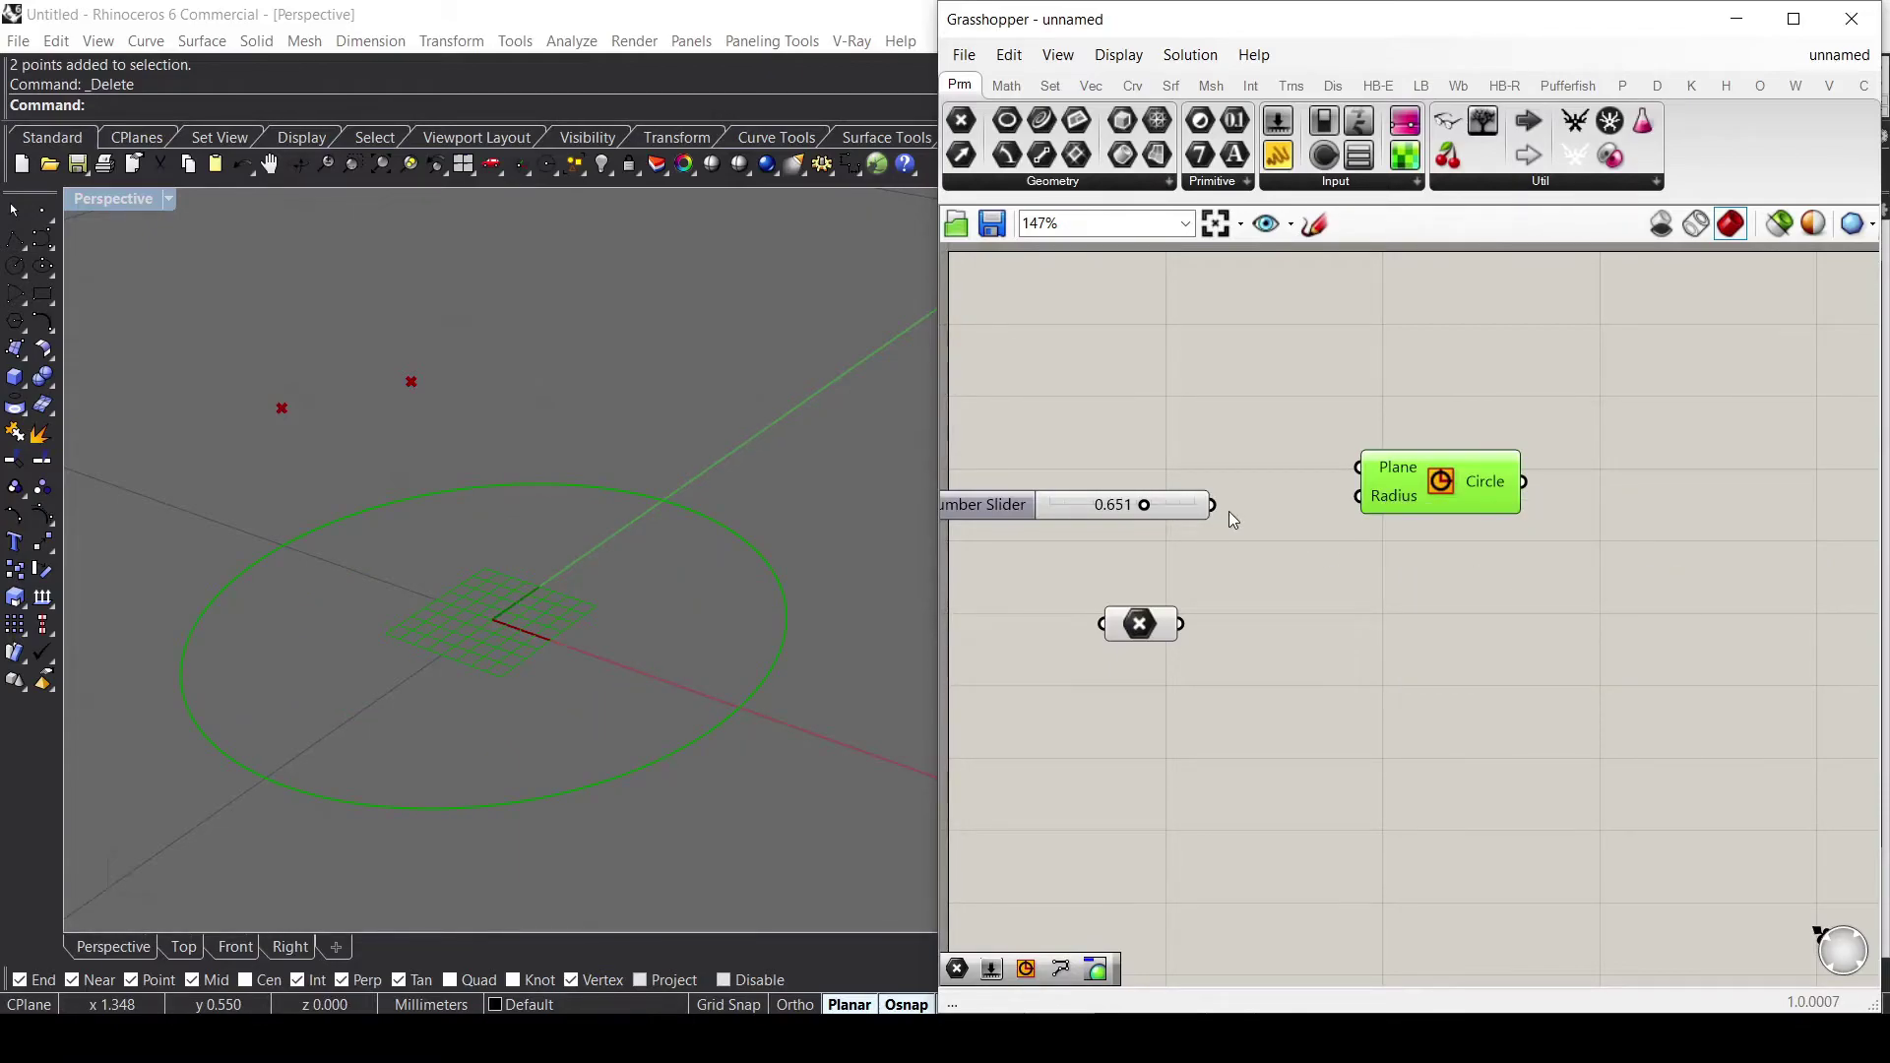
# Wire the slider to Radius and detach the wire again, and shift the Circle component farther from the slider.
pyautogui.moveTo(1213, 505); pyautogui.dragTo(1344, 500)
pyautogui.keyDown('ctrl'); pyautogui.moveTo(1217, 506); pyautogui.dragTo(1359, 500); pyautogui.keyUp('ctrl')
pyautogui.moveTo(1213, 505); pyautogui.dragTo(1423, 499)
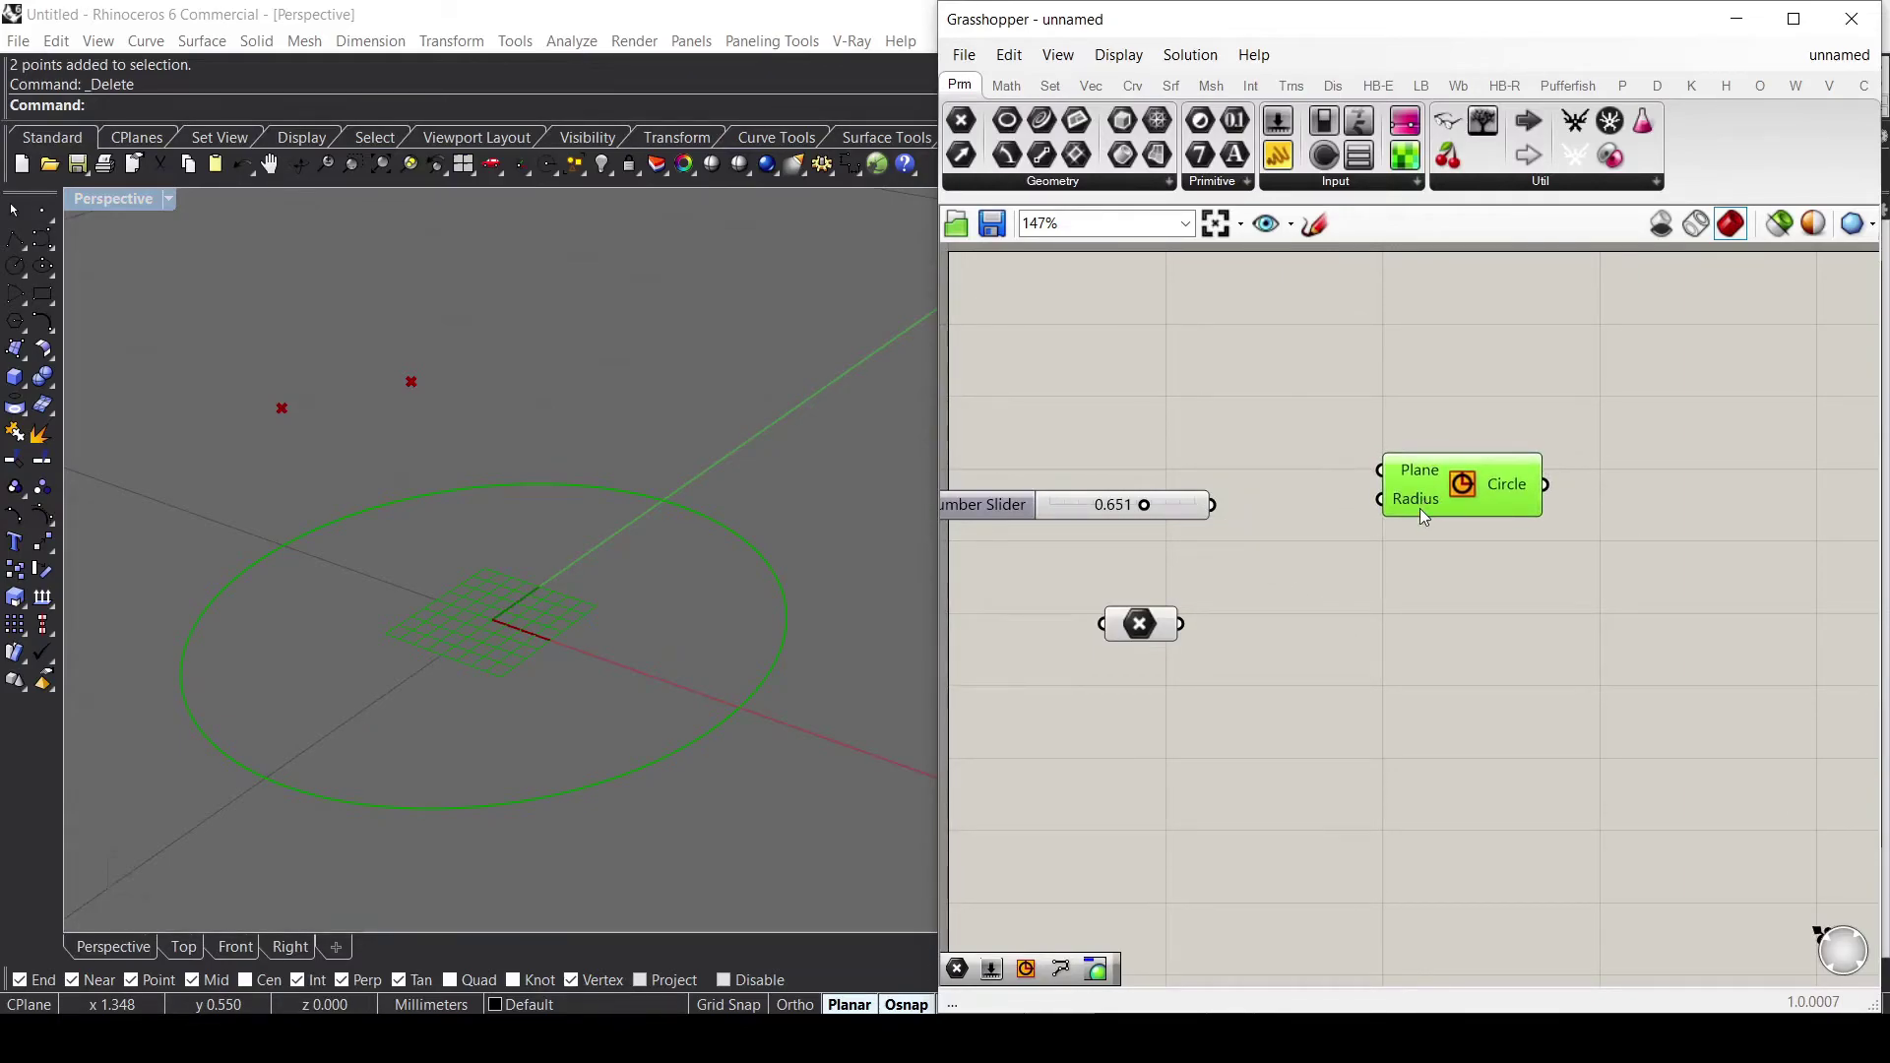
# Duplicate the number slider, keeping one copy above the original and one below it, and delete the surplus copies.
pyautogui.click(1186, 506)
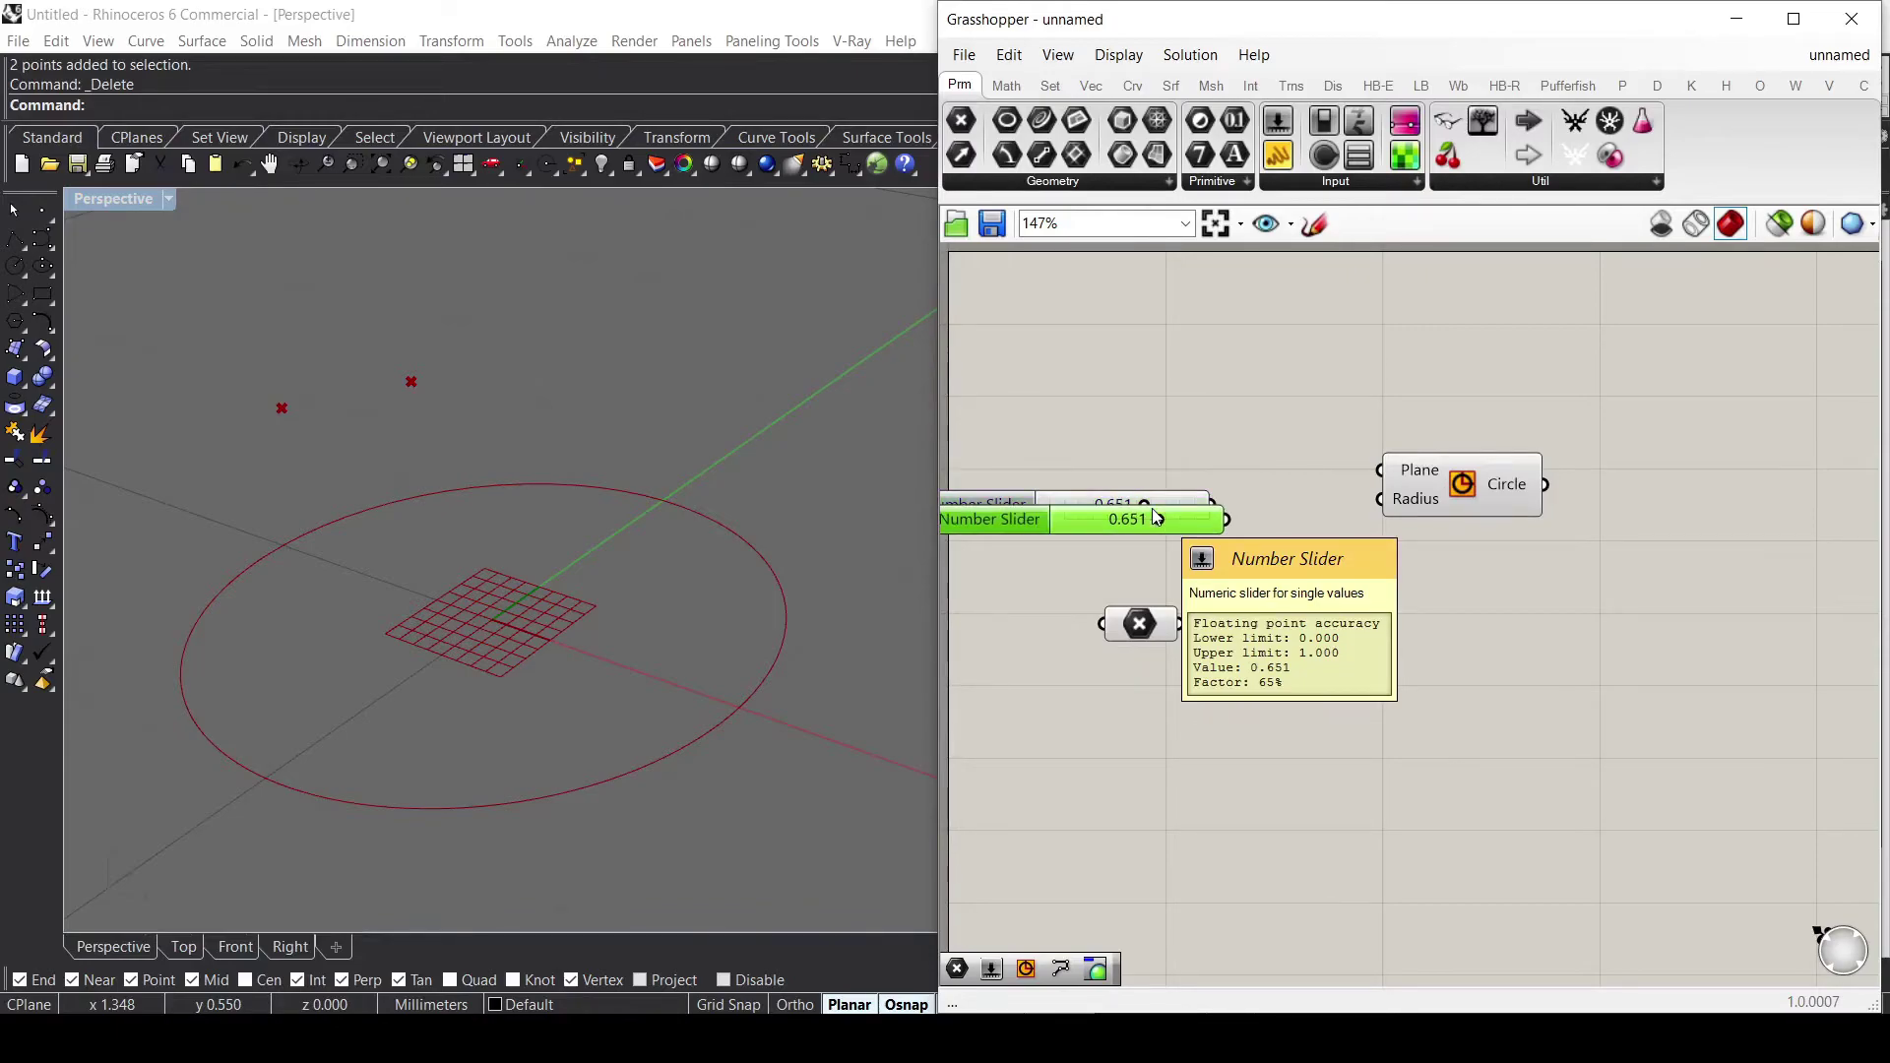
pyautogui.keyDown('alt'); pyautogui.moveTo(1152, 508); pyautogui.dragTo(1167, 441); pyautogui.keyUp('alt')
pyautogui.moveTo(1179, 512); pyautogui.dragTo(1252, 552)
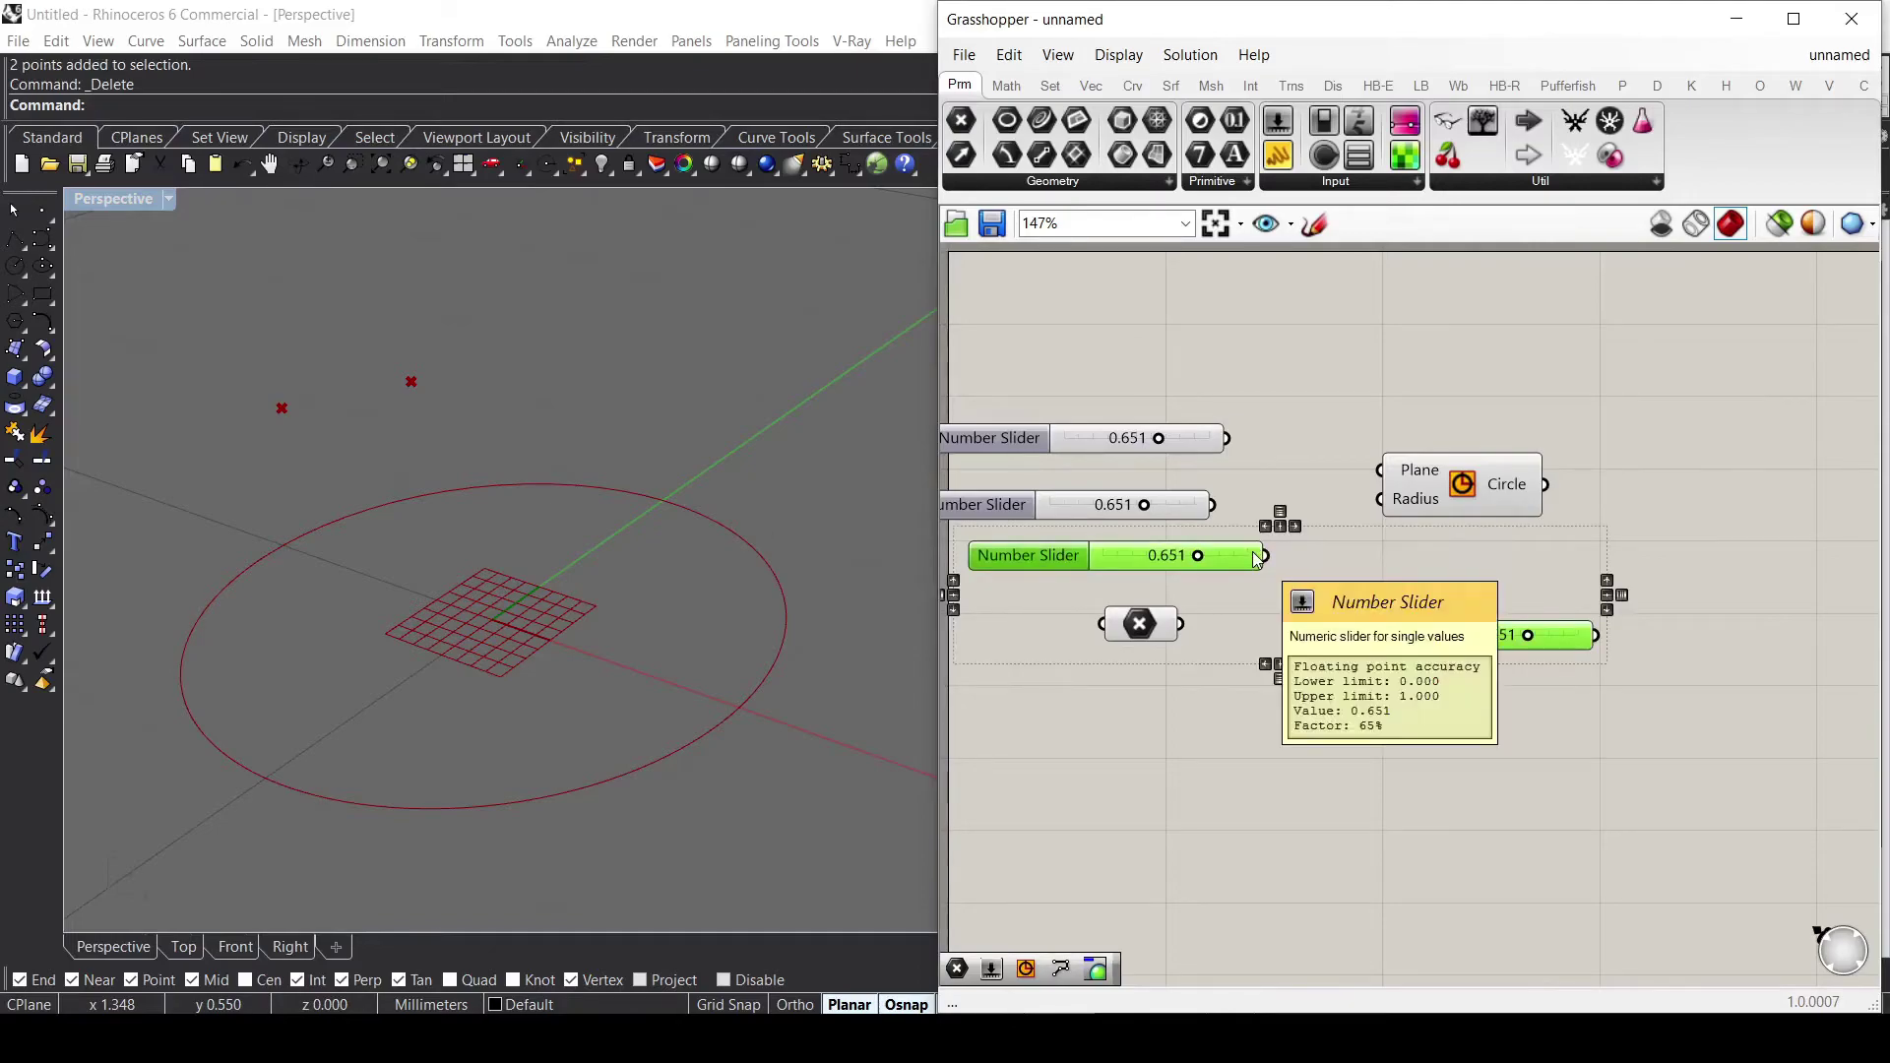
pyautogui.press('Delete')
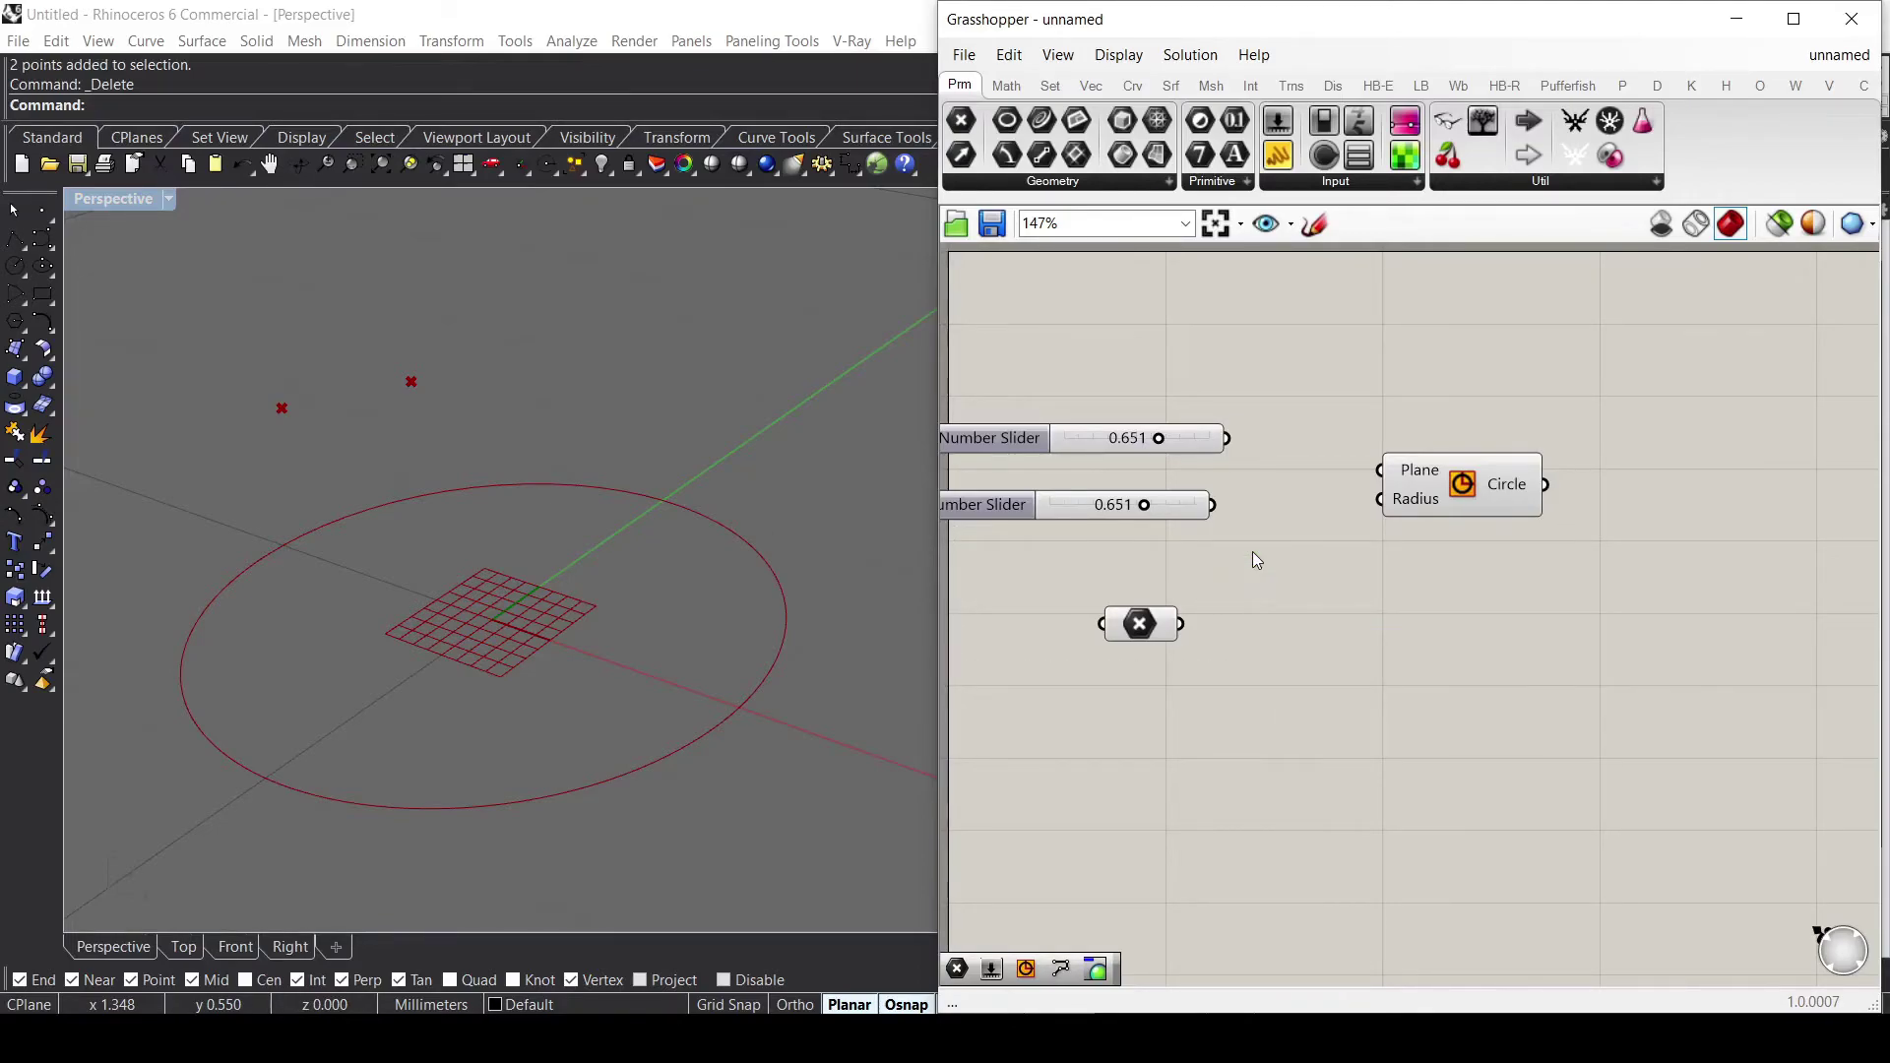
pyautogui.moveTo(1177, 508); pyautogui.dragTo(1369, 605)
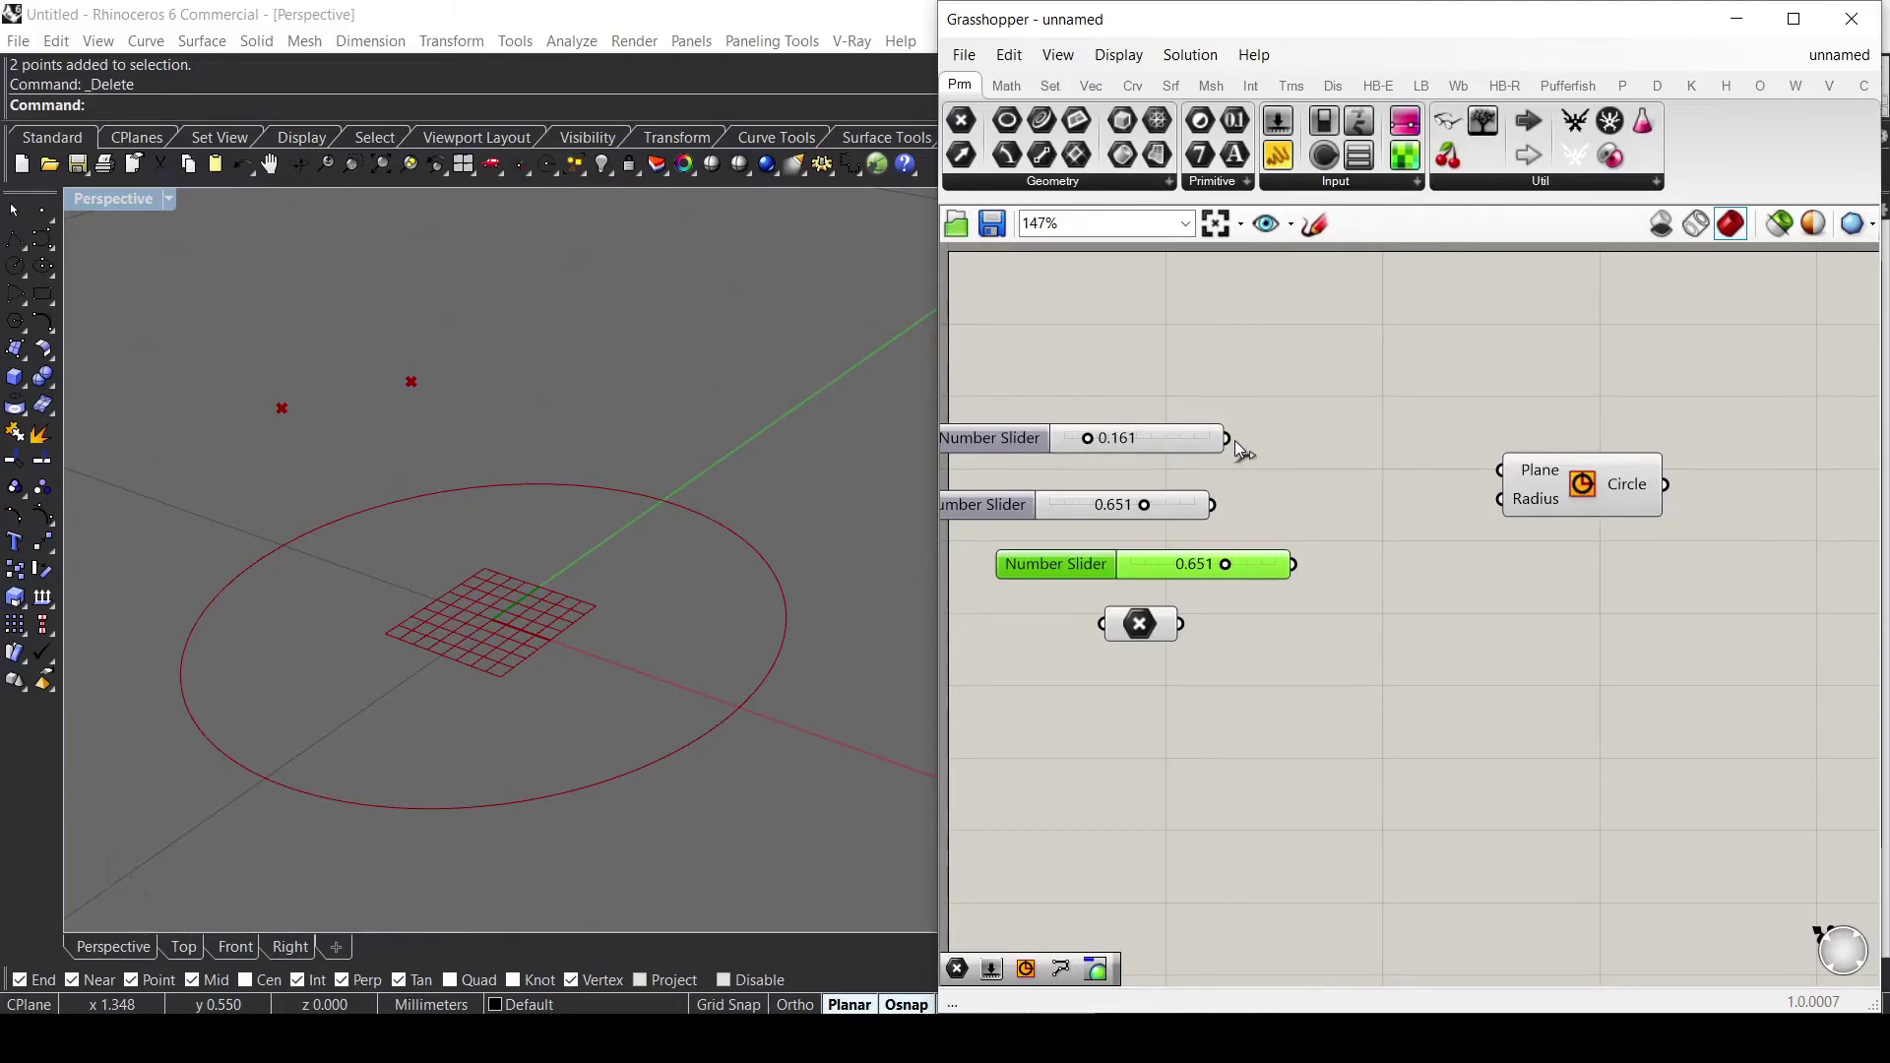
# Set the upper slider to 0.161 and connect it to the Circle's Radius, trying the middle slider in its place before reconnecting the upper one.
pyautogui.moveTo(1227, 438); pyautogui.dragTo(1425, 433)
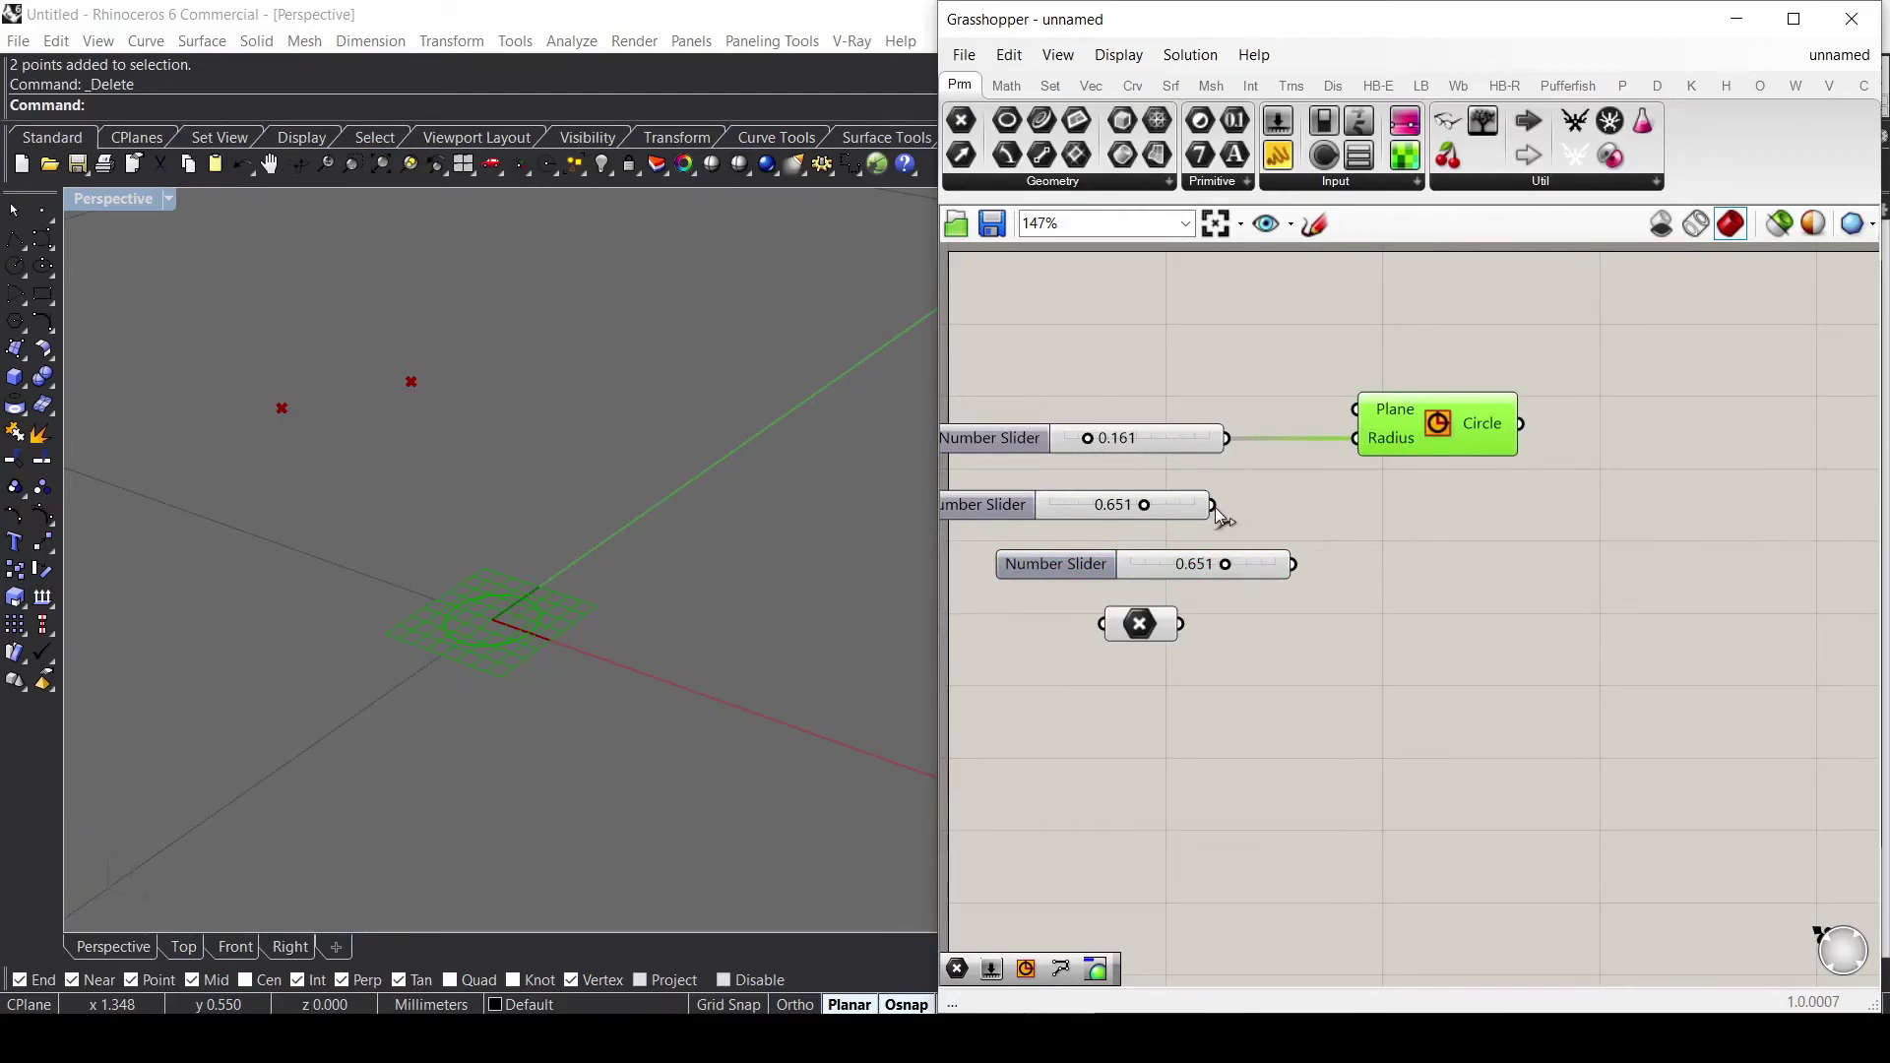
pyautogui.moveTo(1214, 506); pyautogui.dragTo(1355, 439)
pyautogui.moveTo(1230, 440); pyautogui.dragTo(1358, 439)
# Add the middle slider as a second Radius source, set the upper slider to 0.481 and the middle one to 0.685, and check the inherited values.
pyautogui.moveTo(1192, 512); pyautogui.dragTo(1205, 513)
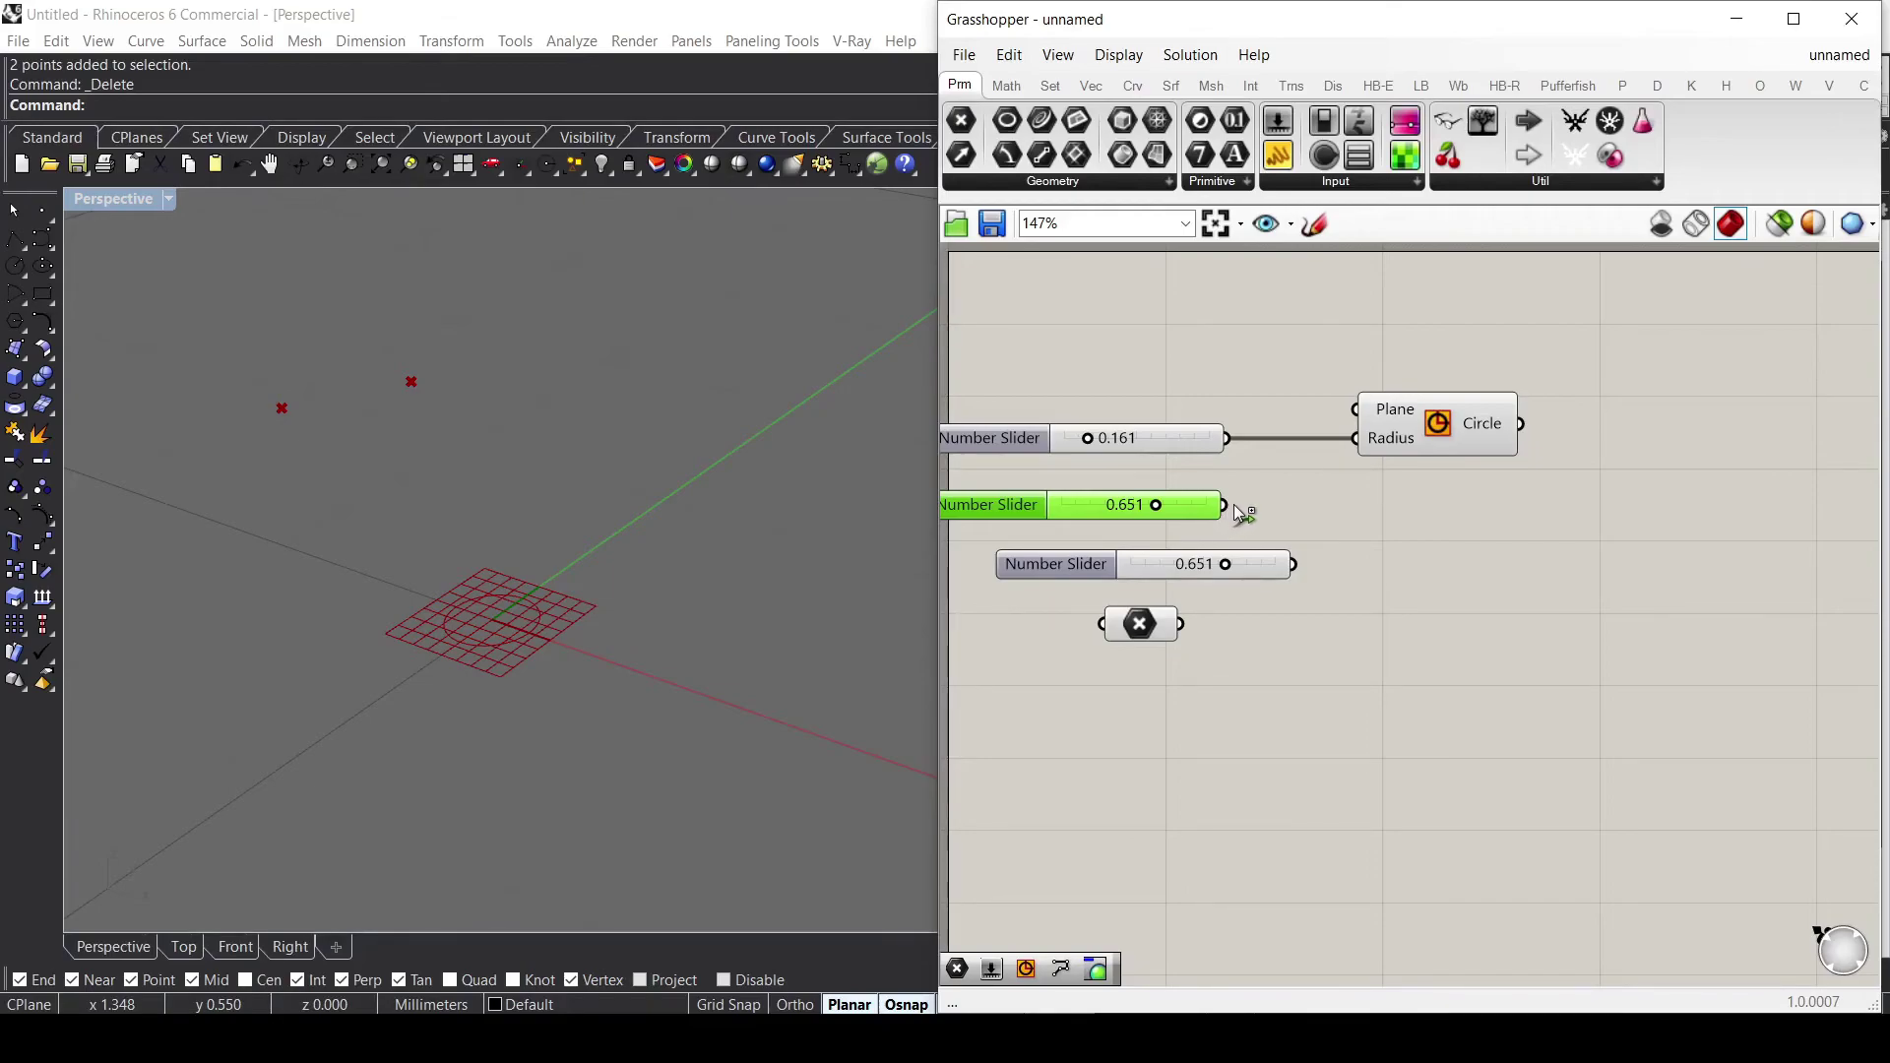
pyautogui.moveTo(1231, 504); pyautogui.dragTo(1356, 439)
pyautogui.moveTo(1156, 506); pyautogui.dragTo(1161, 505)
pyautogui.moveTo(1089, 443); pyautogui.dragTo(1137, 453)
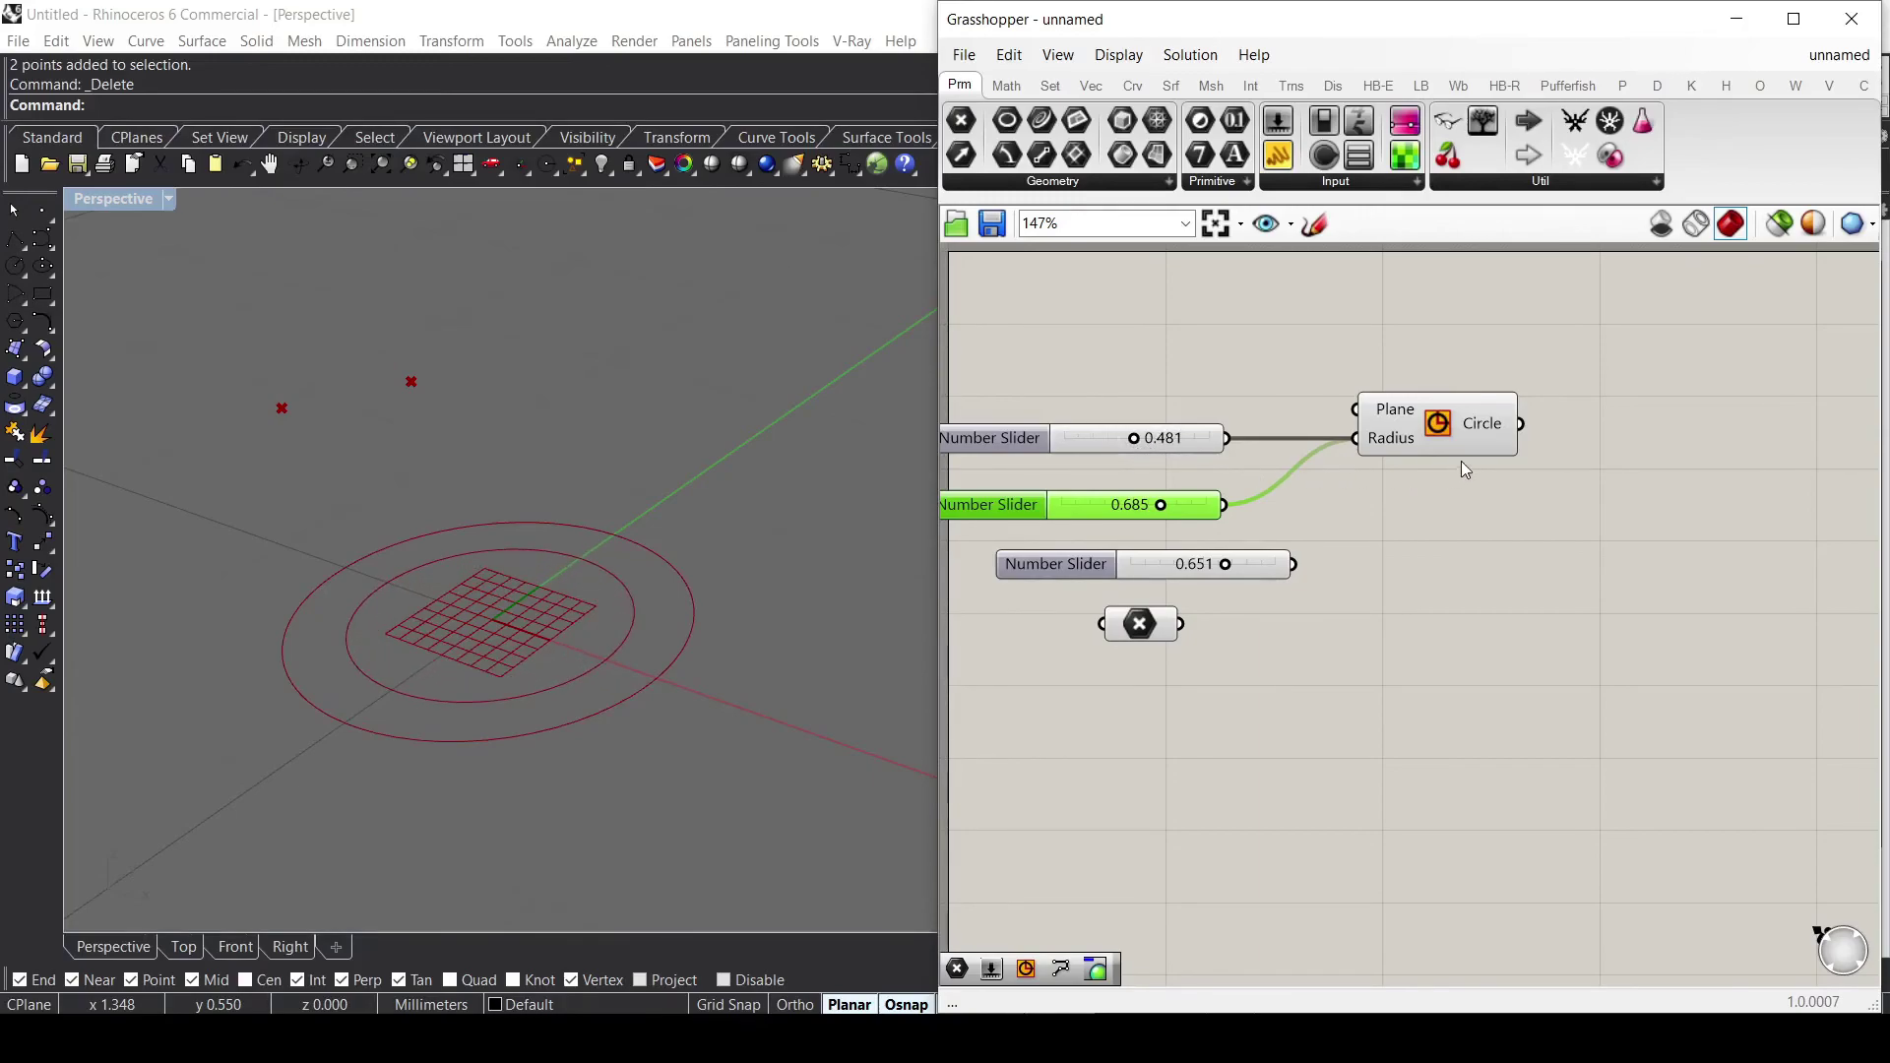
pyautogui.moveTo(1484, 439)
pyautogui.moveTo(1372, 445)
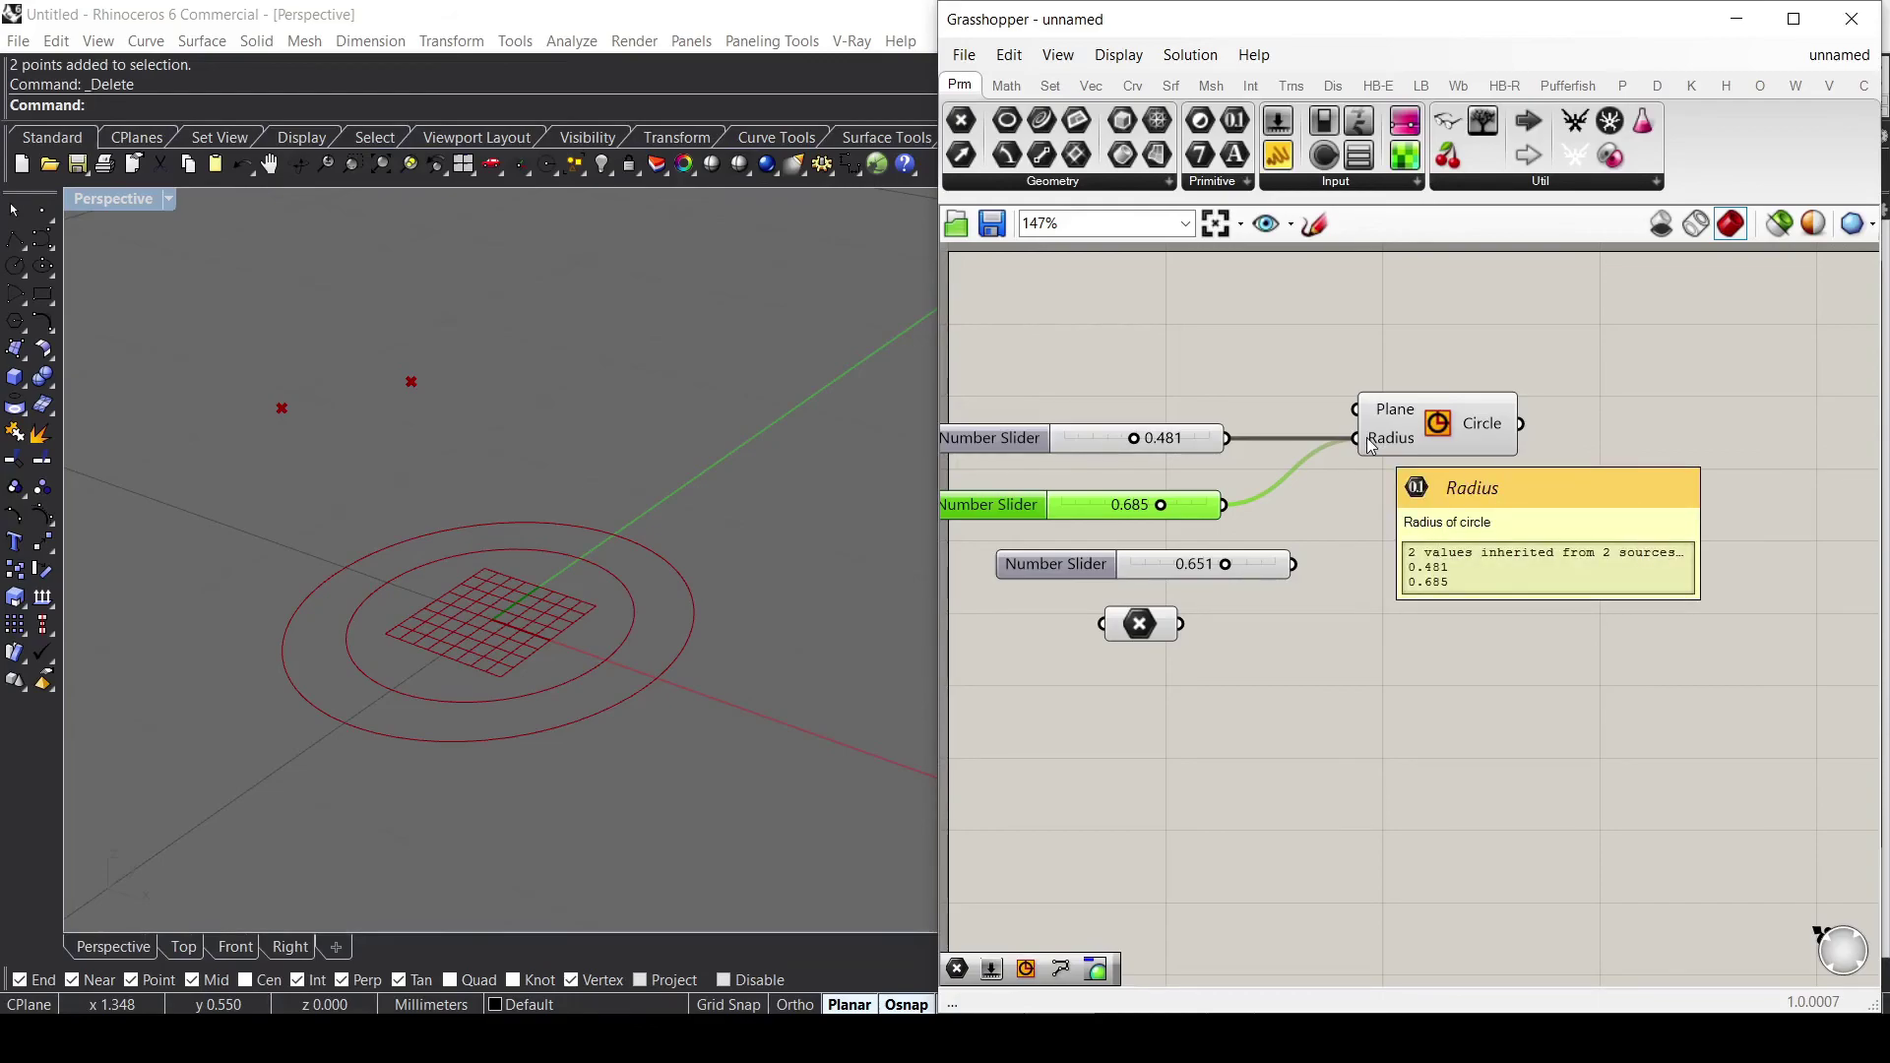